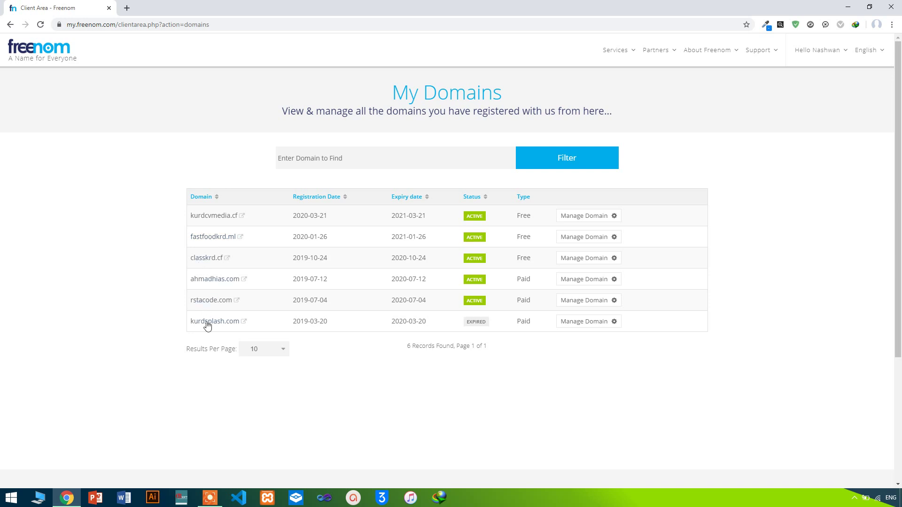
# Open the management page for the domain kurdcvmedia.cf
pyautogui.doubleClick(302, 223)
pyautogui.click(280, 216)
pyautogui.click(582, 217)
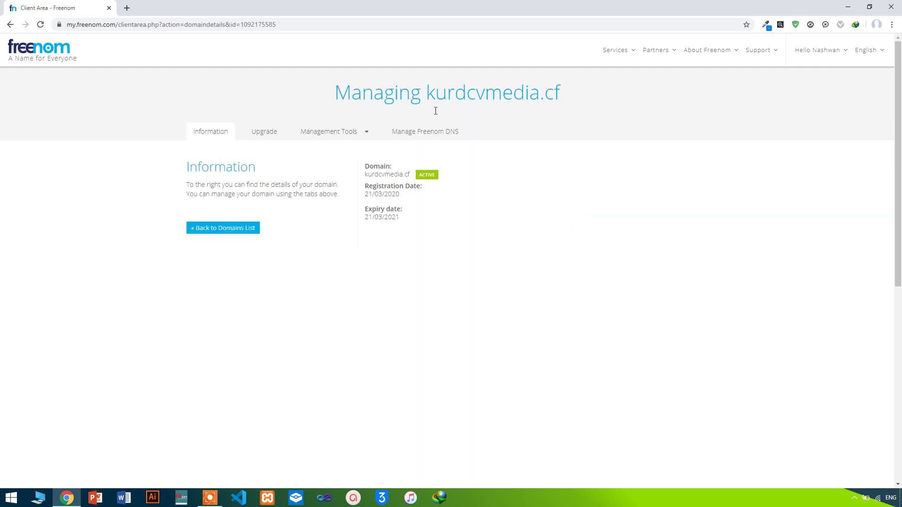
# Open the nameserver settings of kurdcvmedia.cf and choose to use custom nameservers
pyautogui.click(335, 137)
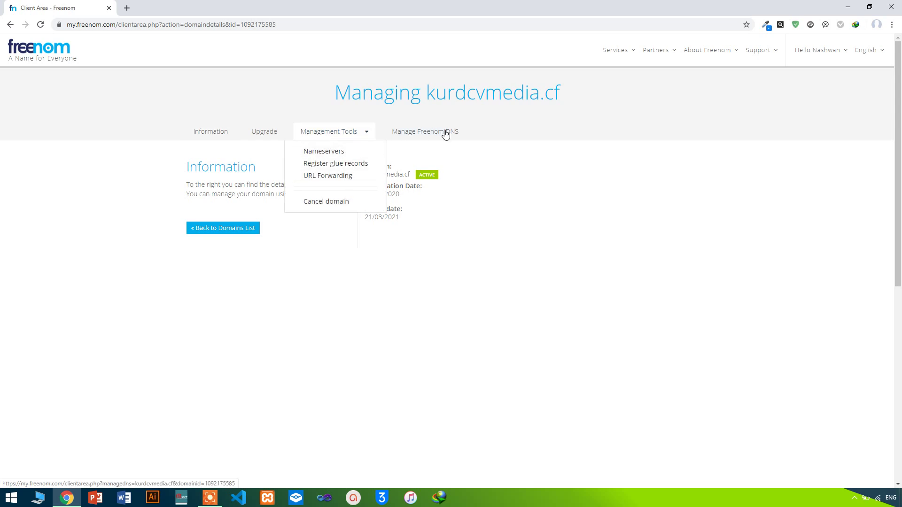
pyautogui.click(466, 215)
pyautogui.click(367, 137)
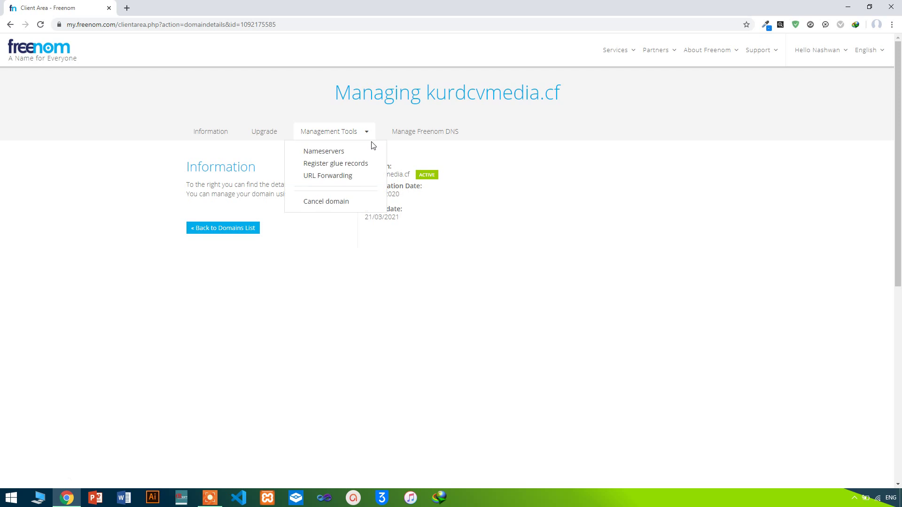
pyautogui.click(311, 125)
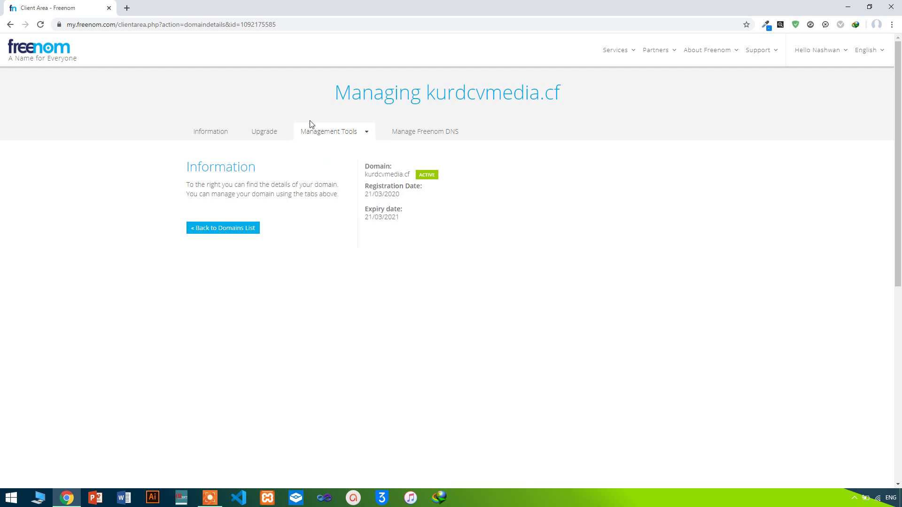
pyautogui.click(312, 127)
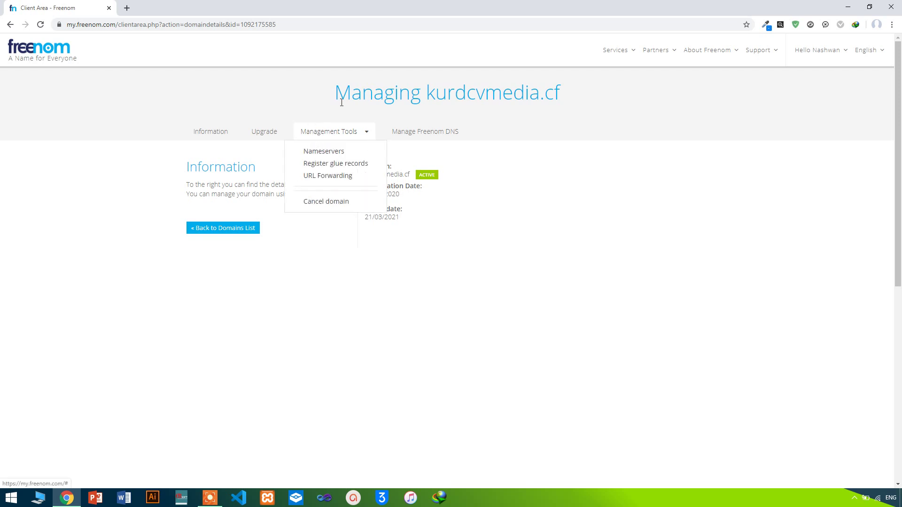
pyautogui.click(327, 151)
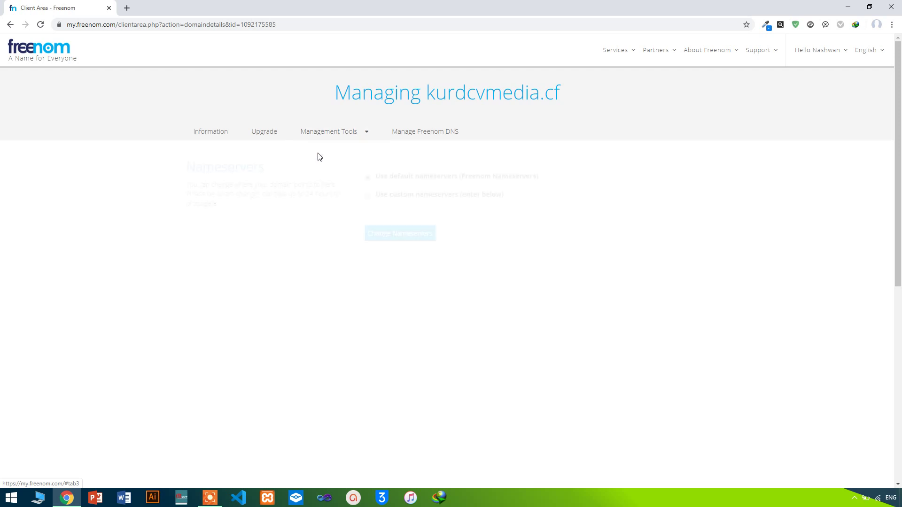
pyautogui.click(368, 196)
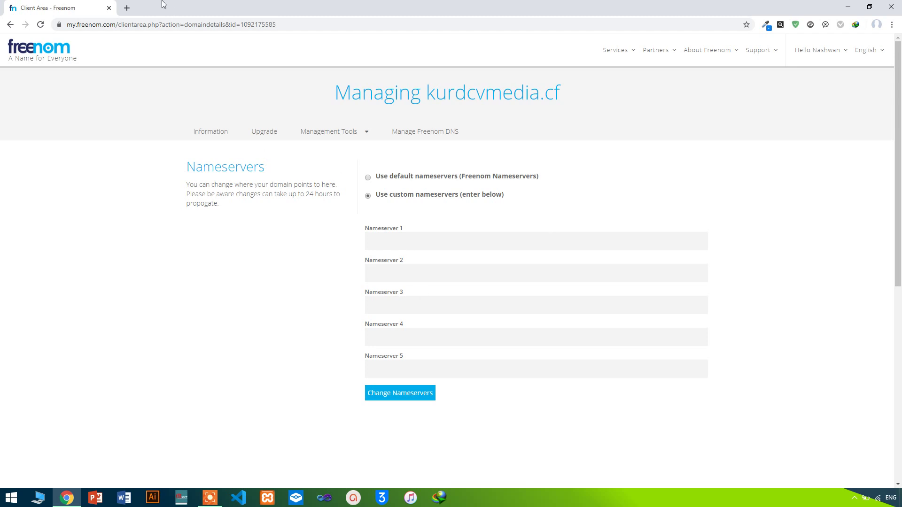
# Open infinityfree.net in a new browser tab and sign in to its client area with the prefilled credentials
pyautogui.click(131, 7)
pyautogui.write('infinityfree.net')
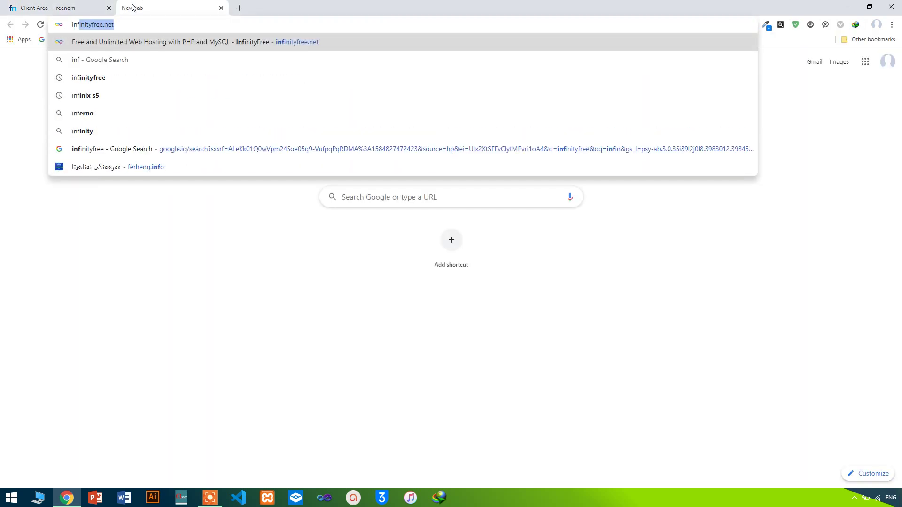
pyautogui.press('Return')
pyautogui.click(64, 24)
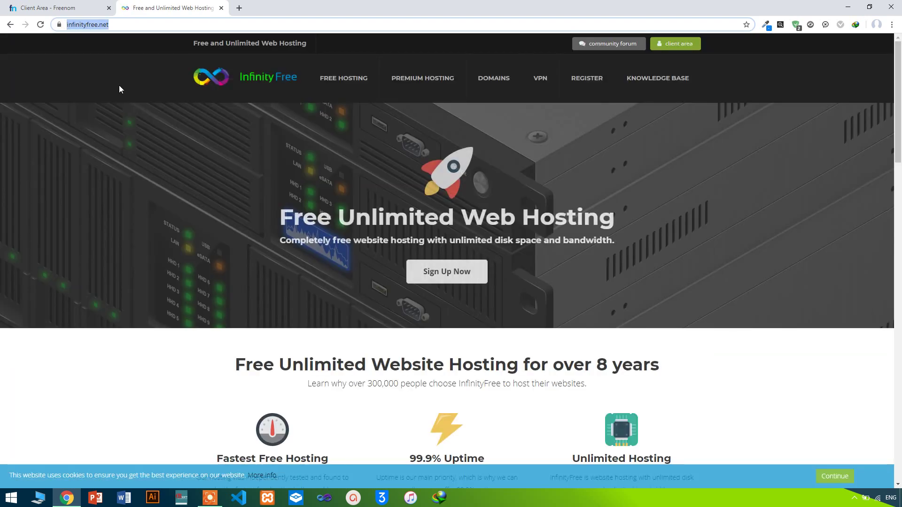
pyautogui.click(133, 113)
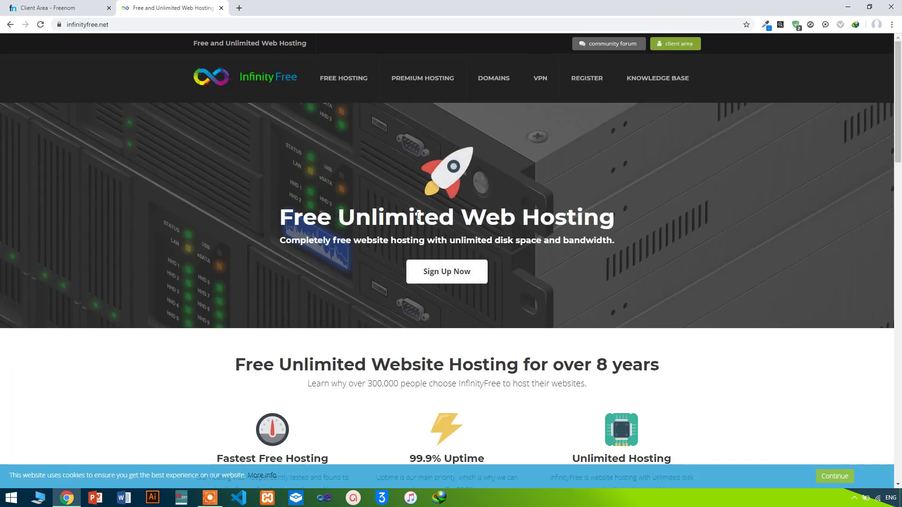
pyautogui.click(664, 47)
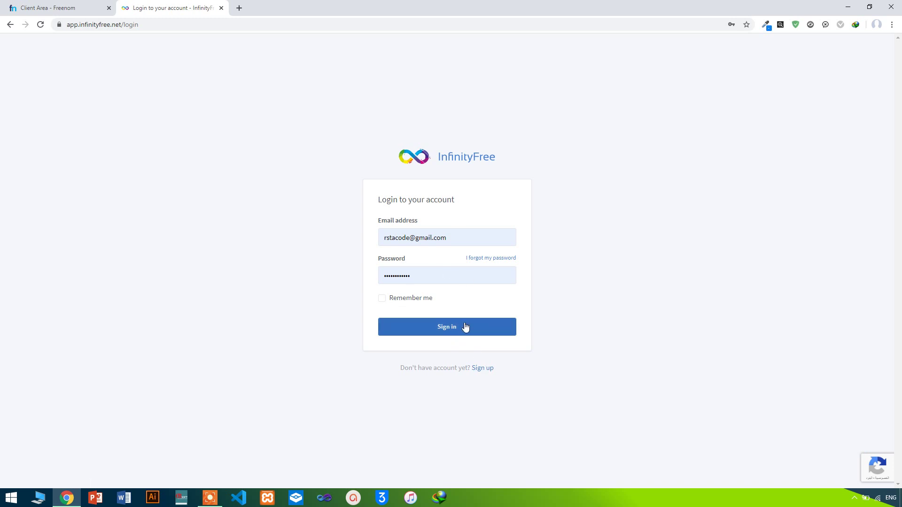
pyautogui.click(465, 326)
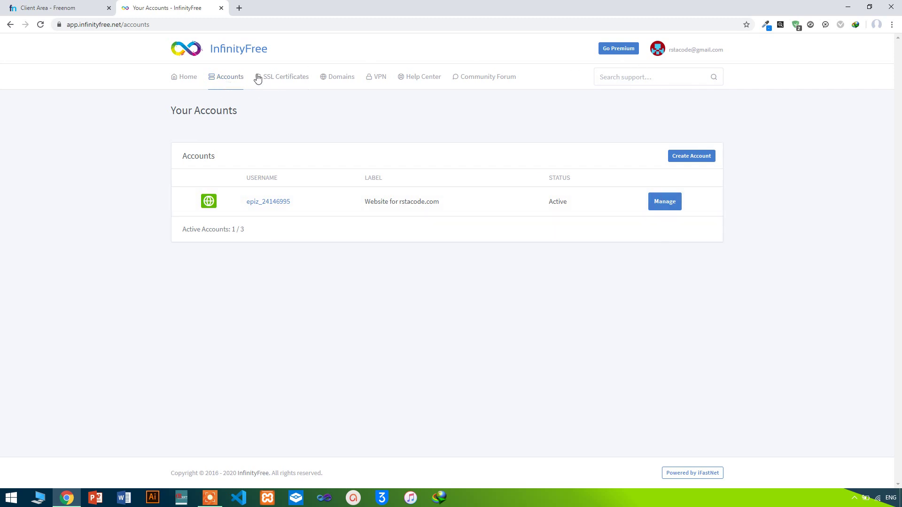
# Start a new hosting account with a custom domain, enter kurdcvmedia.cf copied from Freenom, and check the domain's availability
pyautogui.click(676, 157)
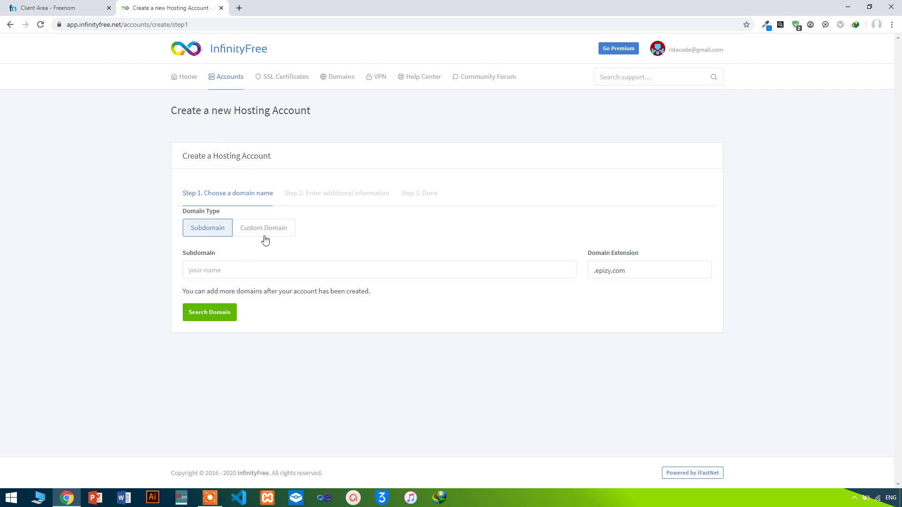
pyautogui.click(265, 234)
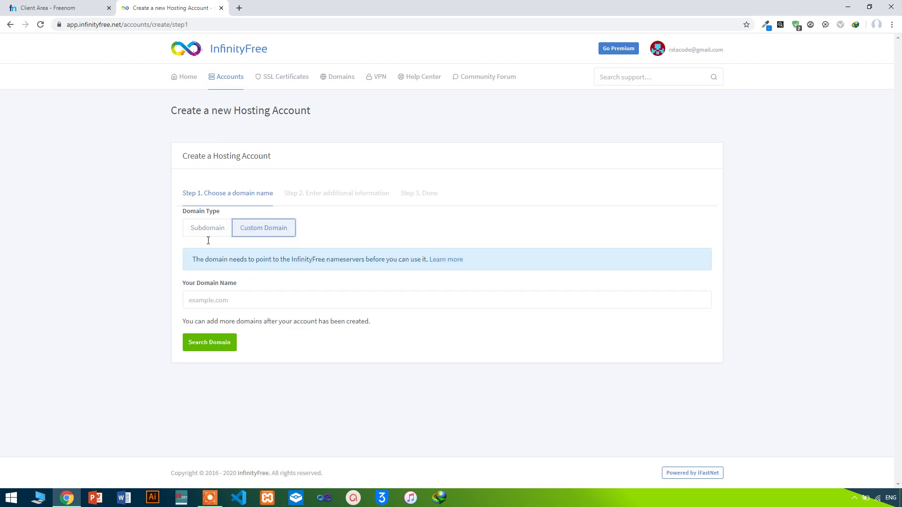
pyautogui.click(99, 6)
pyautogui.moveTo(428, 97); pyautogui.dragTo(564, 97)
pyautogui.hotkey('ctrl', 'c')
pyautogui.click(170, 8)
pyautogui.click(275, 299)
pyautogui.hotkey('ctrl', 'v')
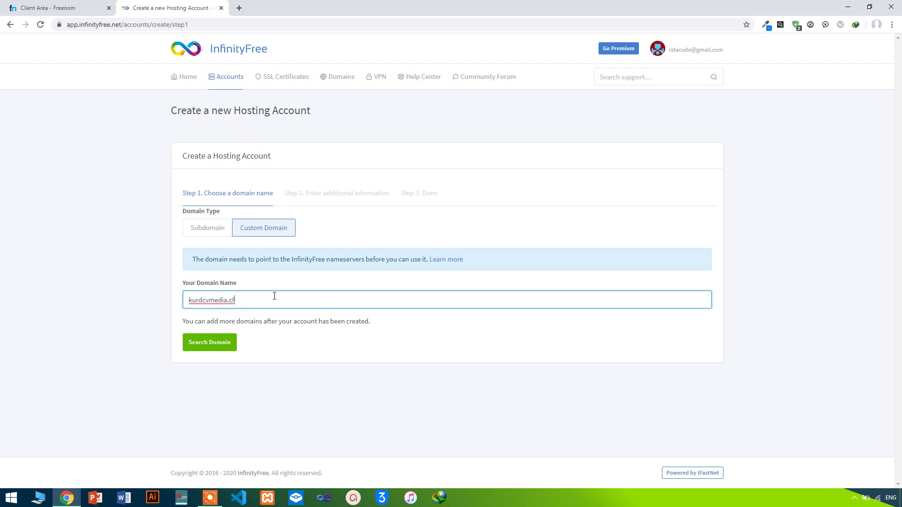
pyautogui.click(224, 346)
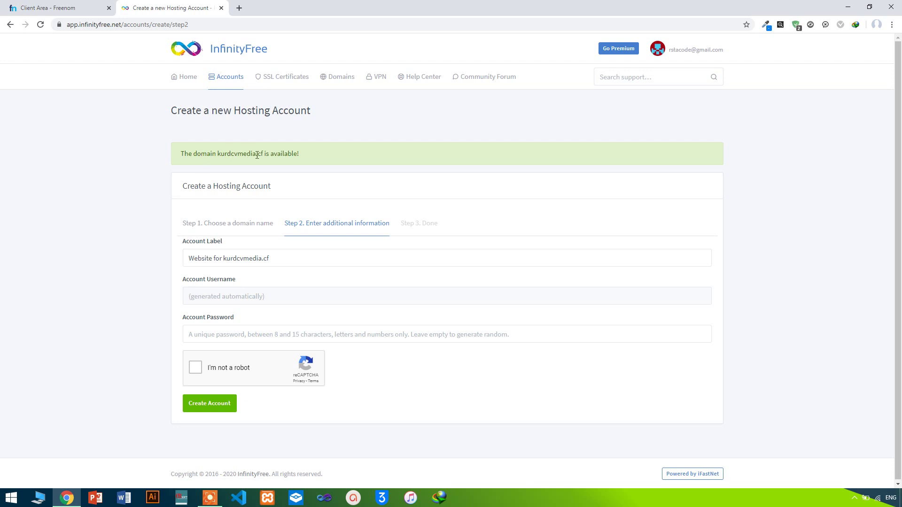
# Complete the reCAPTCHA check and try to create the hosting account, keeping the suggested label and a random password
pyautogui.click(198, 371)
pyautogui.click(234, 404)
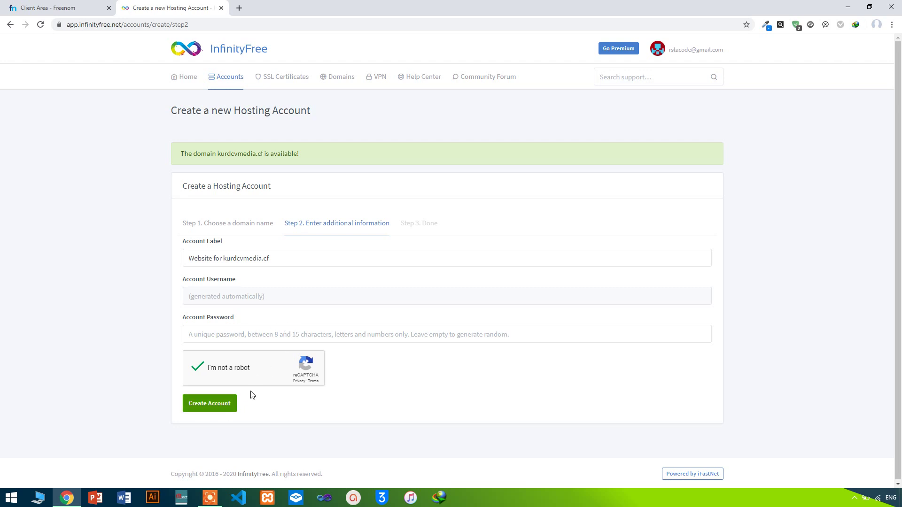
pyautogui.click(217, 409)
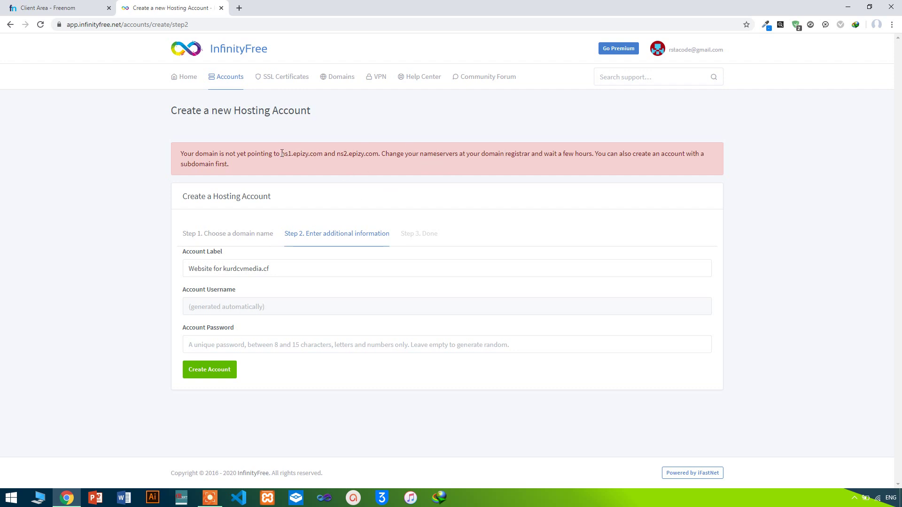
# Copy ns1.epizy.com from the InfinityFree message into Nameserver 1 of the Freenom domain
pyautogui.moveTo(282, 154); pyautogui.dragTo(323, 154)
pyautogui.hotkey('ctrl', 'c')
pyautogui.click(76, 6)
pyautogui.click(397, 243)
pyautogui.hotkey('ctrl', 'v')
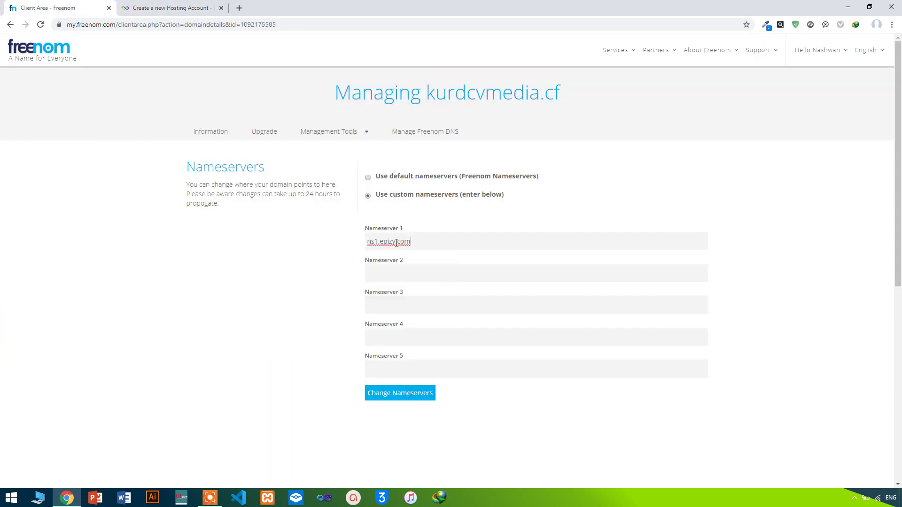
# Copy ns2.epizy.com from the InfinityFree message into Nameserver 2 on Freenom and save the nameserver change
pyautogui.click(193, 7)
pyautogui.moveTo(372, 160); pyautogui.dragTo(483, 160)
pyautogui.hotkey('ctrl', 'c')
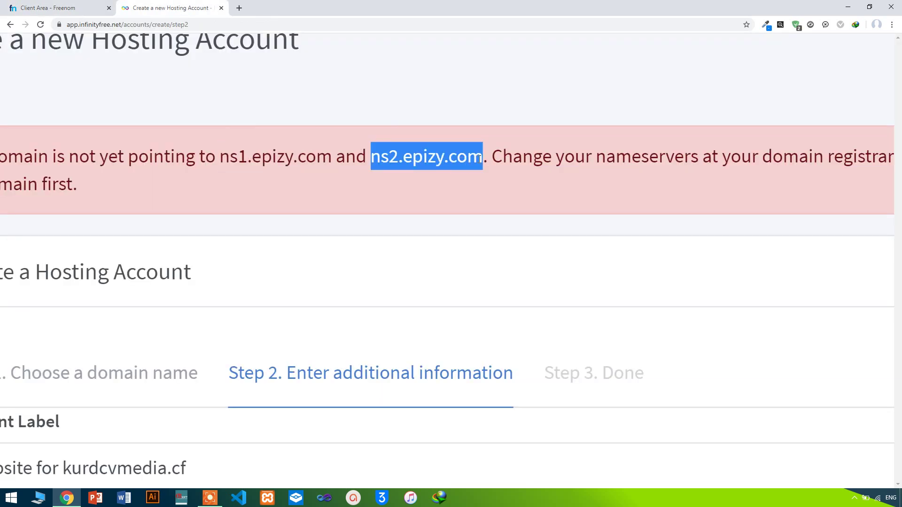
pyautogui.click(102, 5)
pyautogui.moveTo(418, 287); pyautogui.dragTo(423, 278)
pyautogui.click(423, 278)
pyautogui.hotkey('ctrl', 'v')
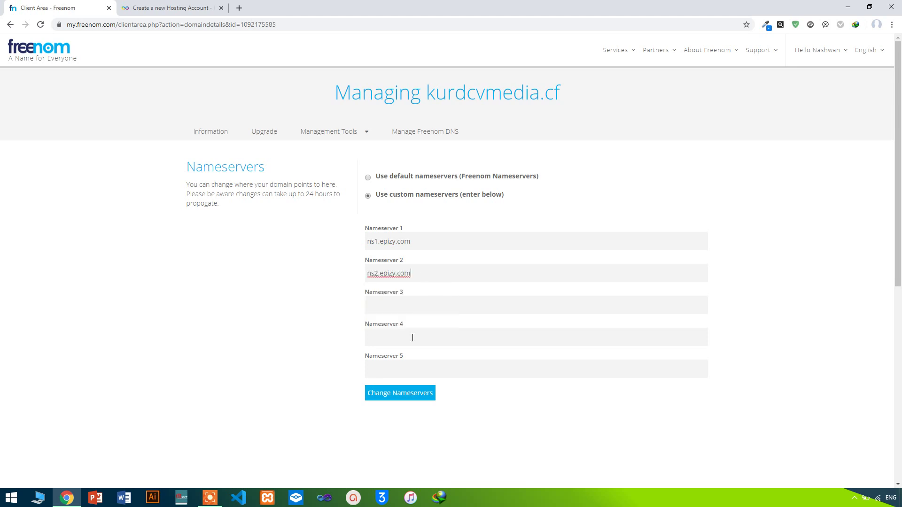
pyautogui.click(404, 397)
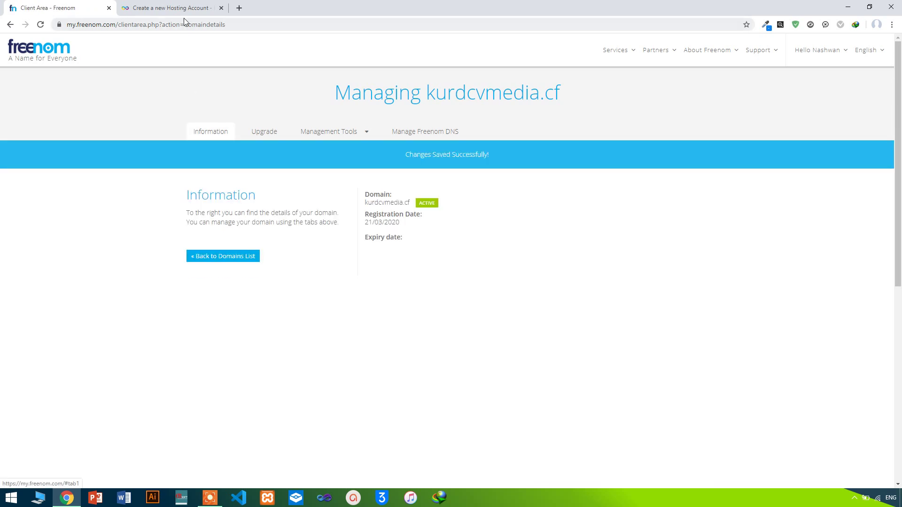
# Return to InfinityFree and resubmit the hosting account creation for kurdcvmedia.cf
pyautogui.click(187, 4)
pyautogui.hotkey('ctrl', '0')
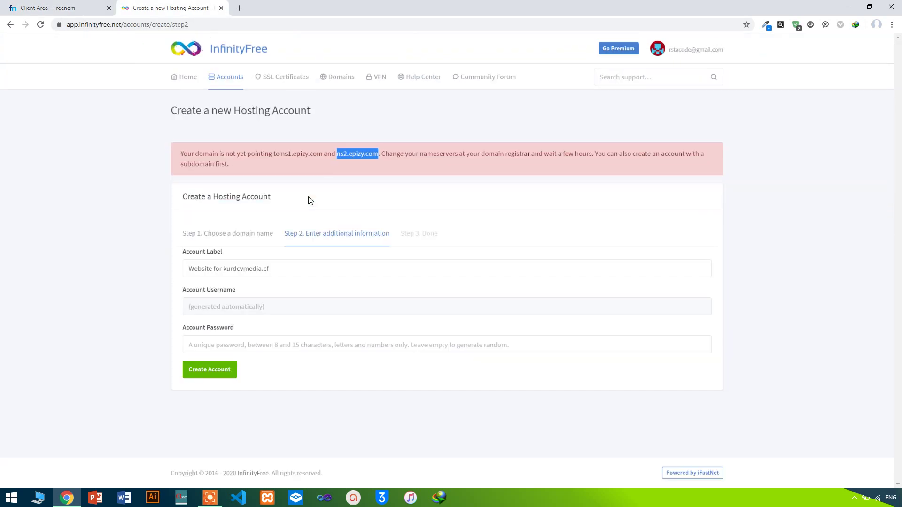
pyautogui.click(292, 195)
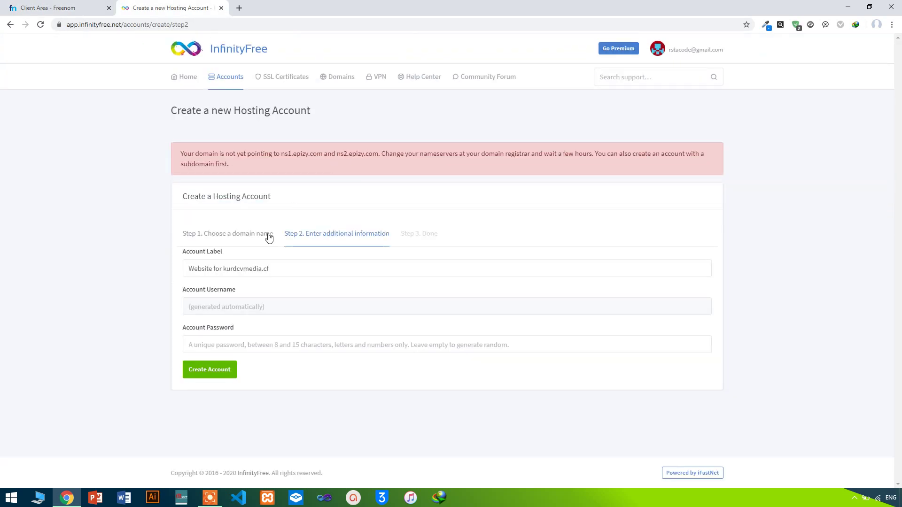
pyautogui.click(219, 371)
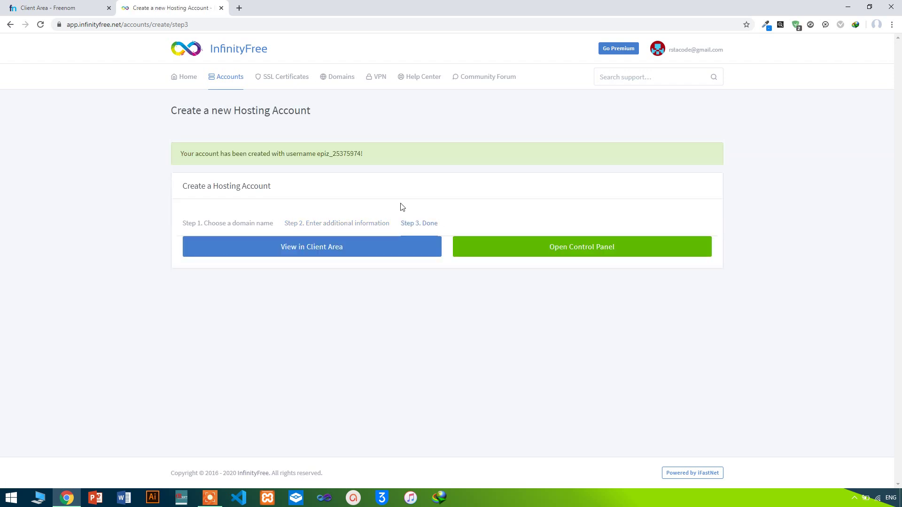
# Open the kurdcvmedia.cf address in a new tab from the Freenom page to check the site
pyautogui.click(93, 15)
pyautogui.moveTo(427, 92); pyautogui.dragTo(575, 96)
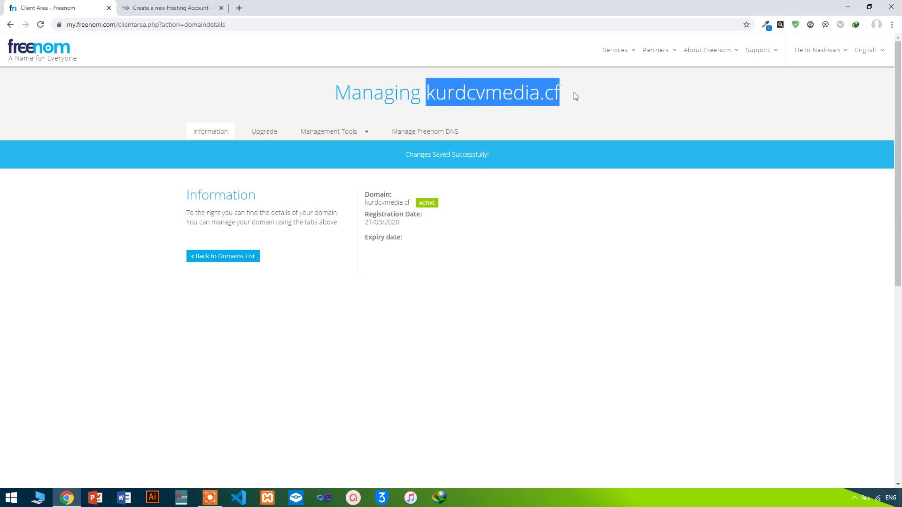
pyautogui.rightClick(546, 93)
pyautogui.click(554, 110)
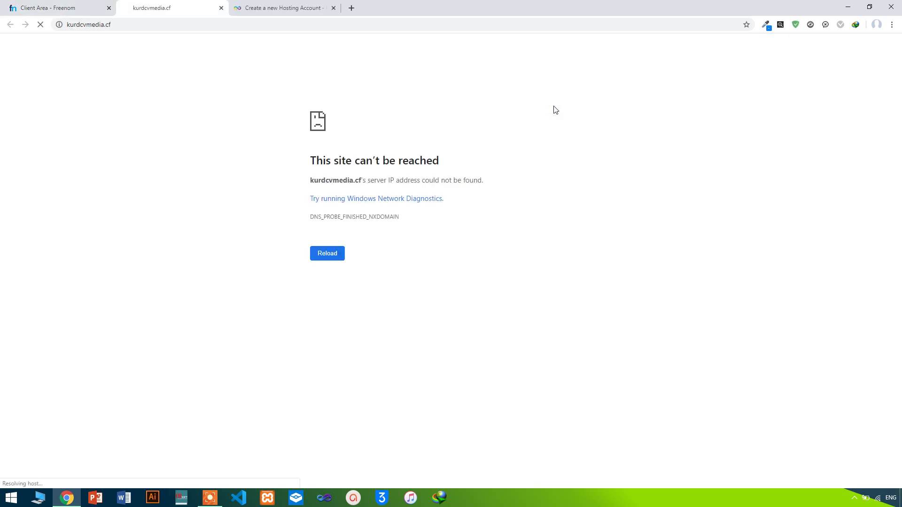
# Open the new hosting account in the InfinityFree client area and review its username, label, main domain and status
pyautogui.click(296, 15)
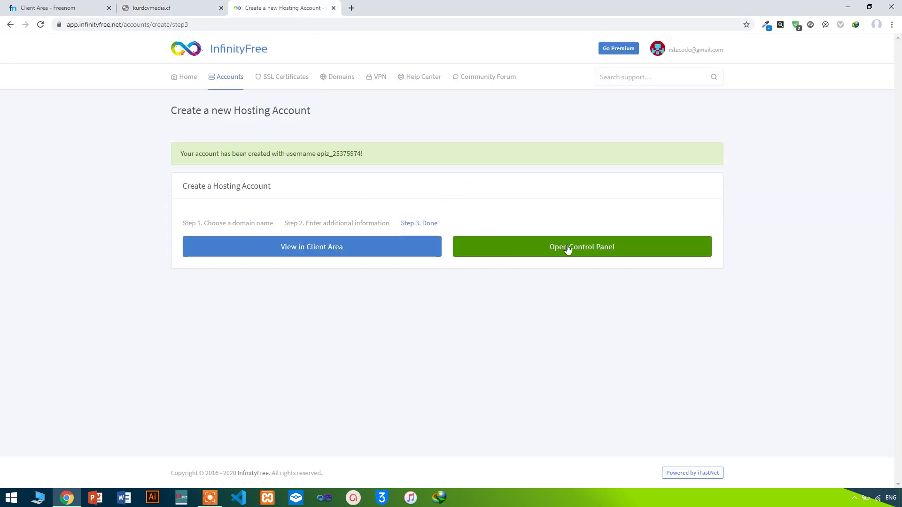
pyautogui.click(338, 254)
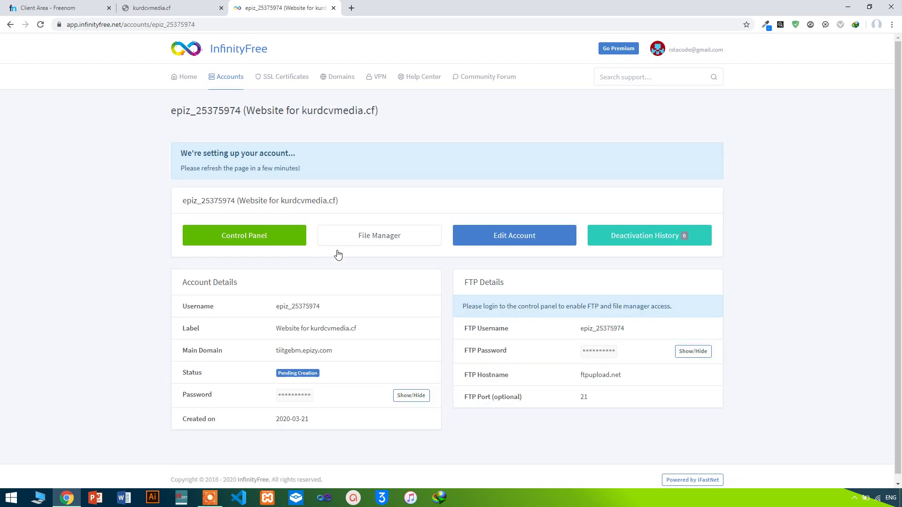
pyautogui.scroll(-1, 338, 254)
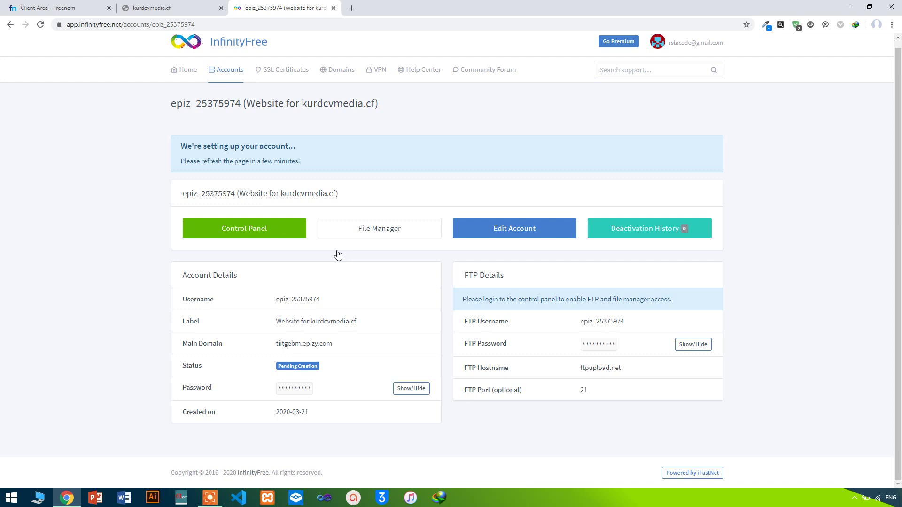
pyautogui.doubleClick(287, 300)
pyautogui.click(202, 331)
pyautogui.doubleClick(314, 343)
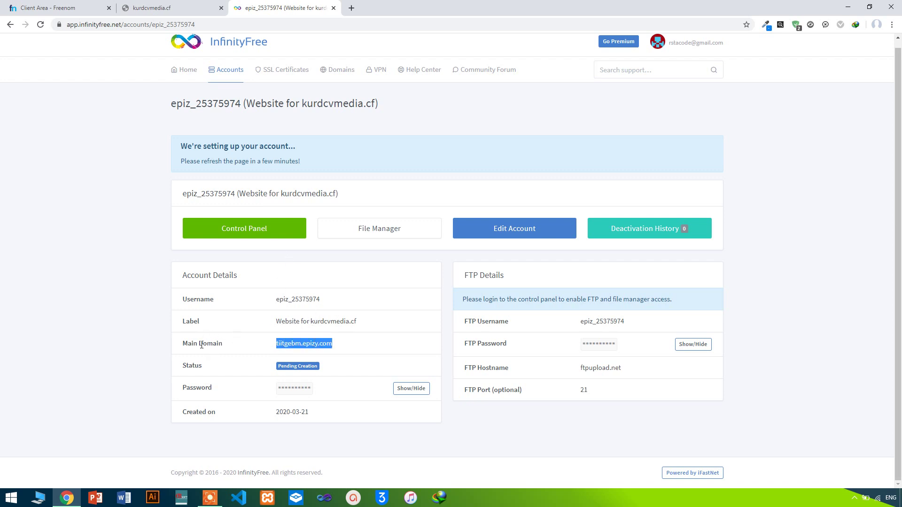
pyautogui.click(232, 345)
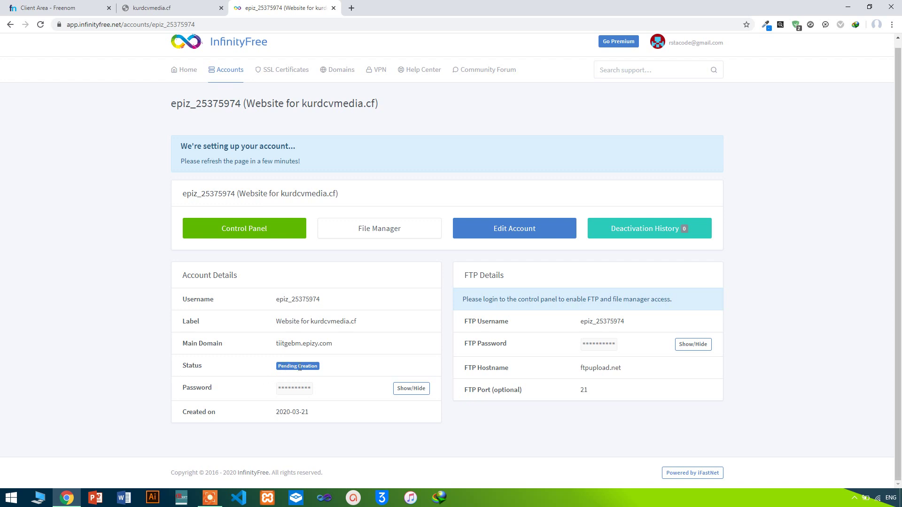
# Refresh the account page, open the hosting control panel, approve the service e-mail notice, and look through the available tools
pyautogui.press('F5')
pyautogui.click(236, 231)
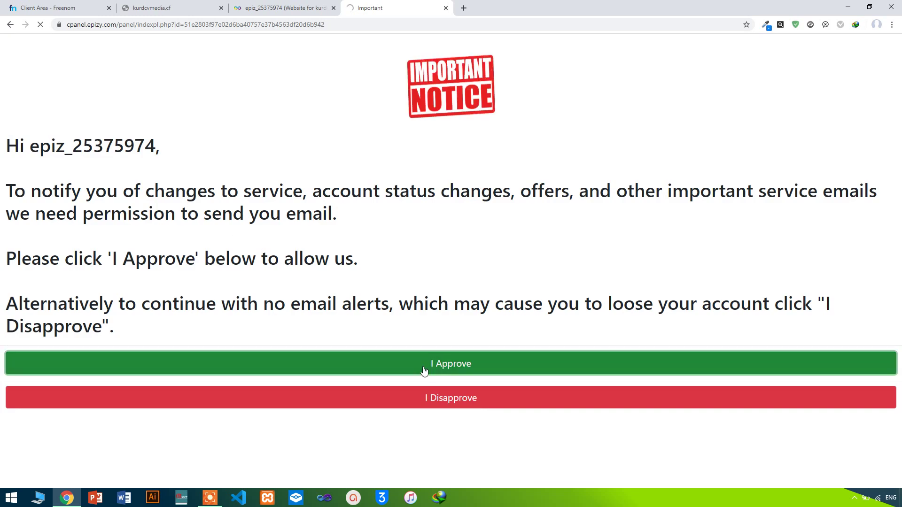
pyautogui.click(424, 371)
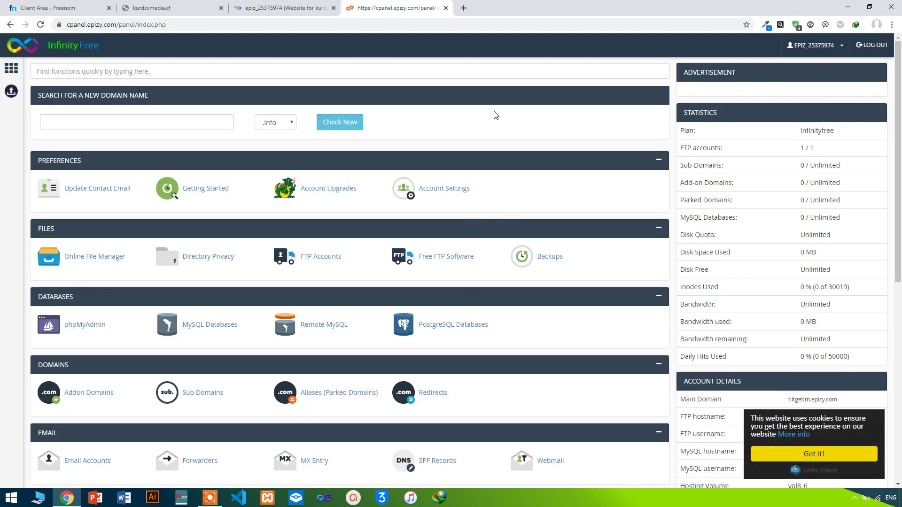
pyautogui.scroll(-8, 483, 149)
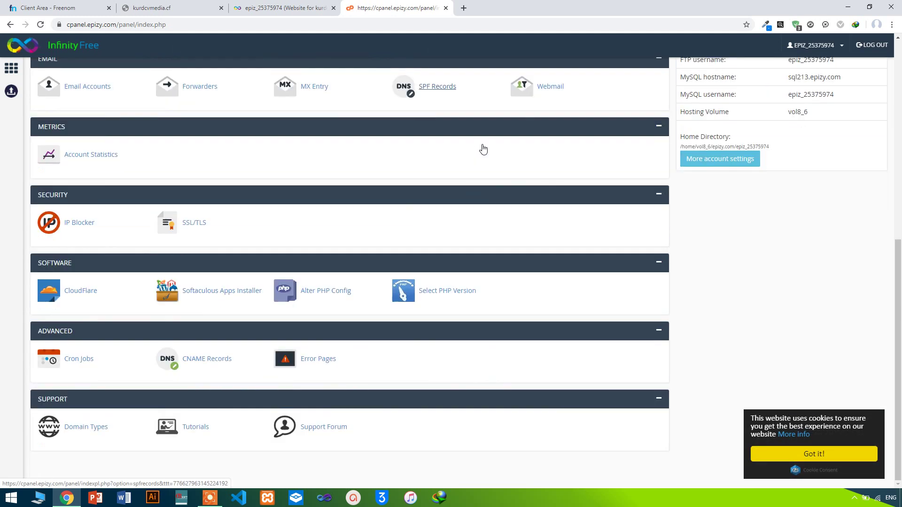
# Dismiss the cookie notice on the hosting control panel's home page
pyautogui.scroll(4, 483, 149)
pyautogui.scroll(-4, 483, 149)
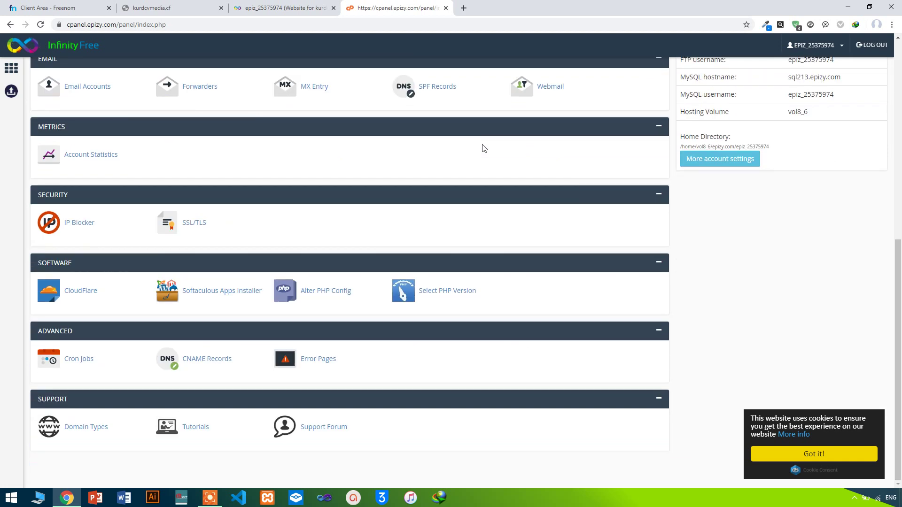
pyautogui.scroll(8, 483, 148)
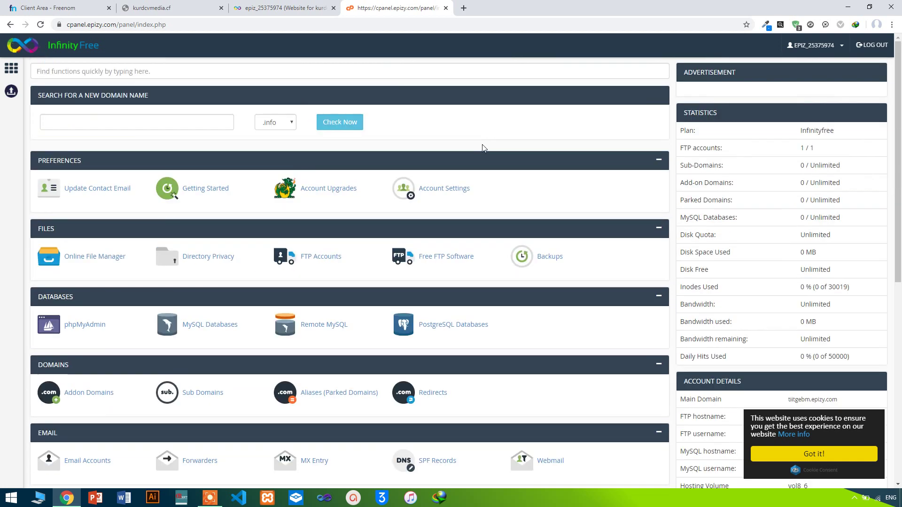
pyautogui.click(804, 451)
pyautogui.scroll(-3, 777, 350)
pyautogui.scroll(3, 777, 350)
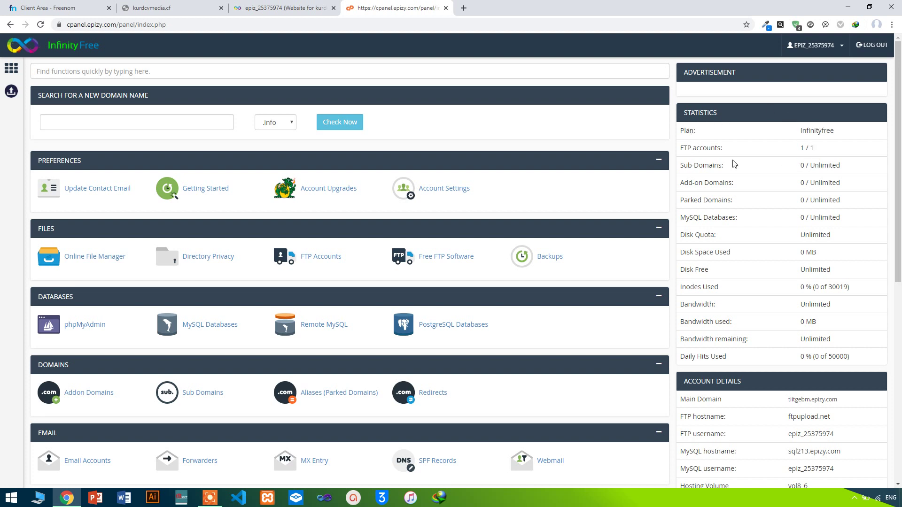
# Review the hosting plan's statistics, including sub-domains, add-on and parked domains, MySQL databases, disk quota, bandwidth and daily hits
pyautogui.moveTo(840, 213); pyautogui.dragTo(681, 170)
pyautogui.click(680, 170)
pyautogui.moveTo(680, 164); pyautogui.dragTo(842, 217)
pyautogui.click(856, 217)
pyautogui.click(673, 160)
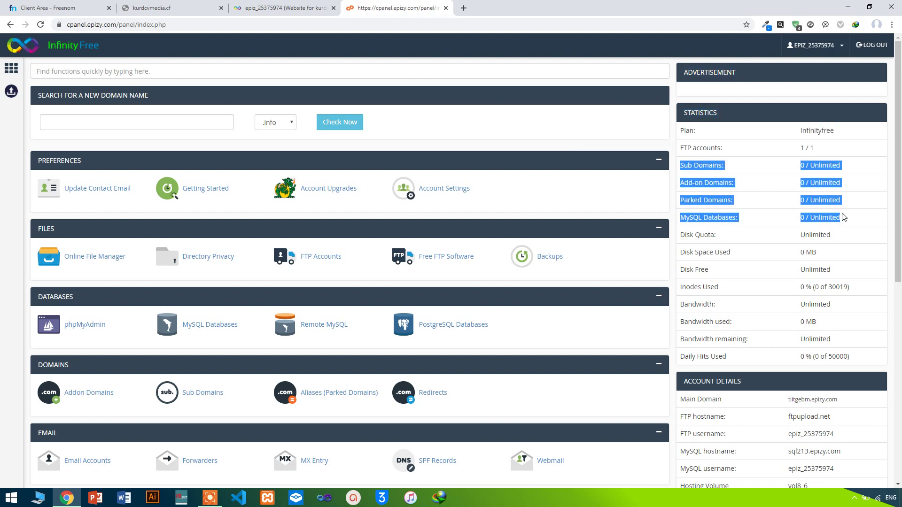
pyautogui.click(842, 217)
pyautogui.scroll(-1, 797, 222)
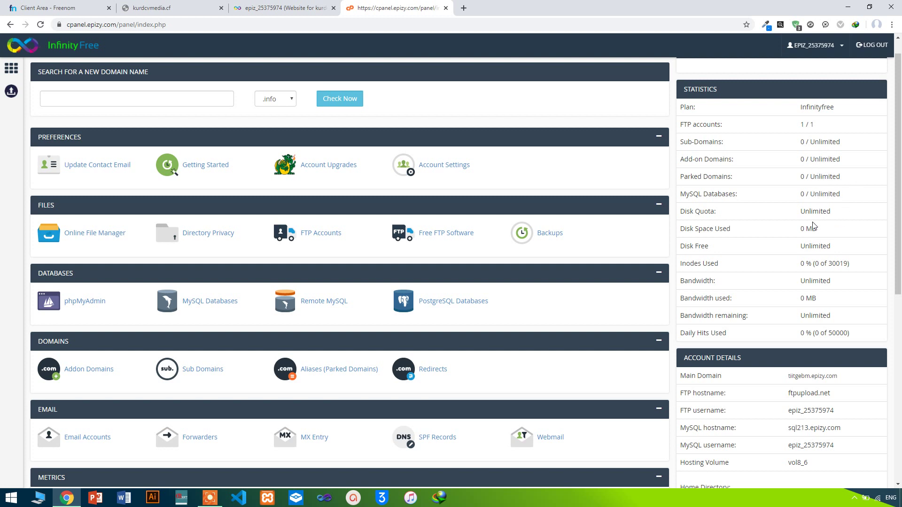
pyautogui.scroll(-1, 814, 227)
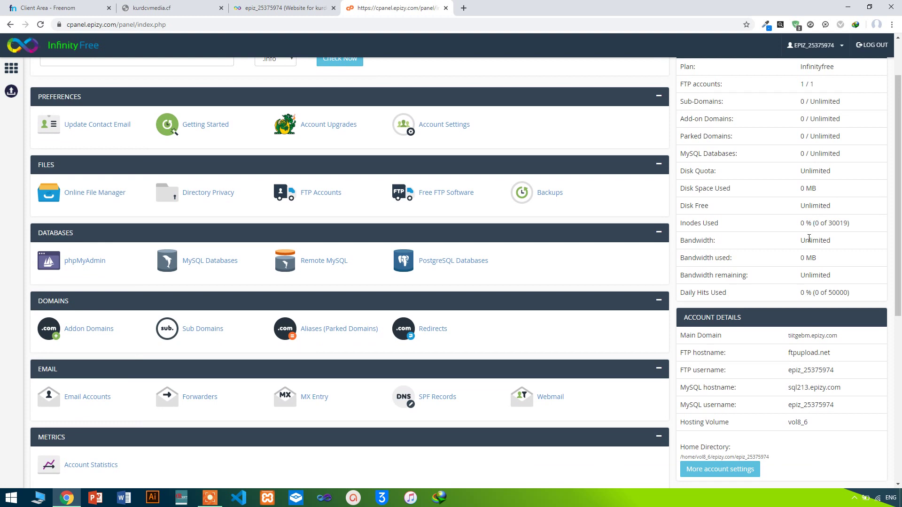
pyautogui.doubleClick(814, 244)
pyautogui.click(814, 244)
pyautogui.scroll(-1, 814, 244)
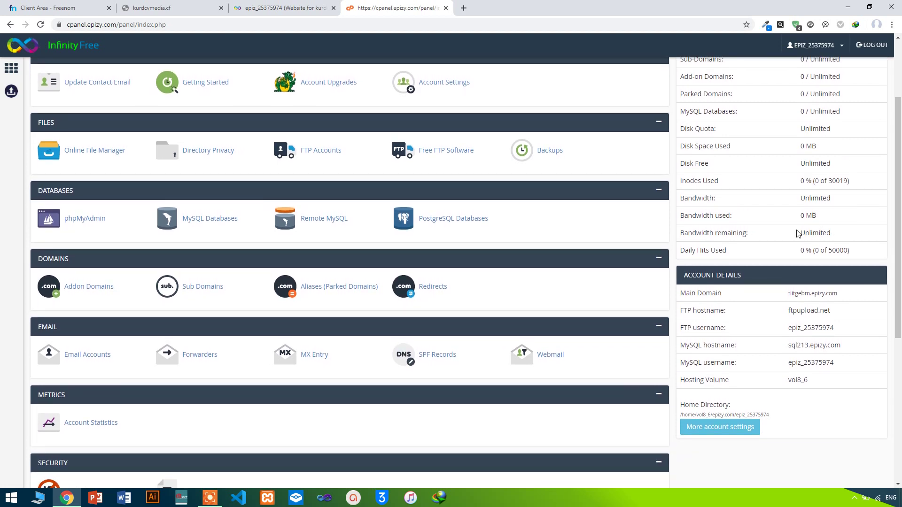
pyautogui.scroll(-1, 799, 233)
pyautogui.scroll(3, 799, 234)
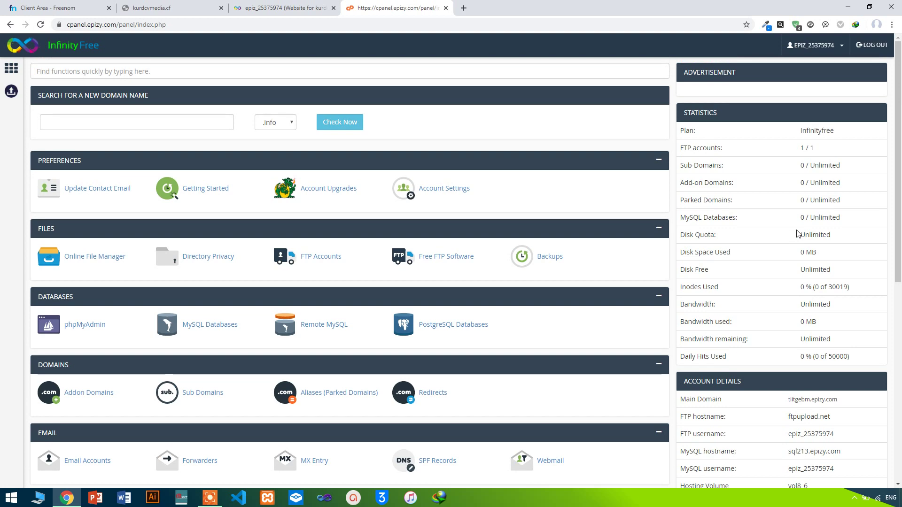
pyautogui.scroll(-1, 798, 234)
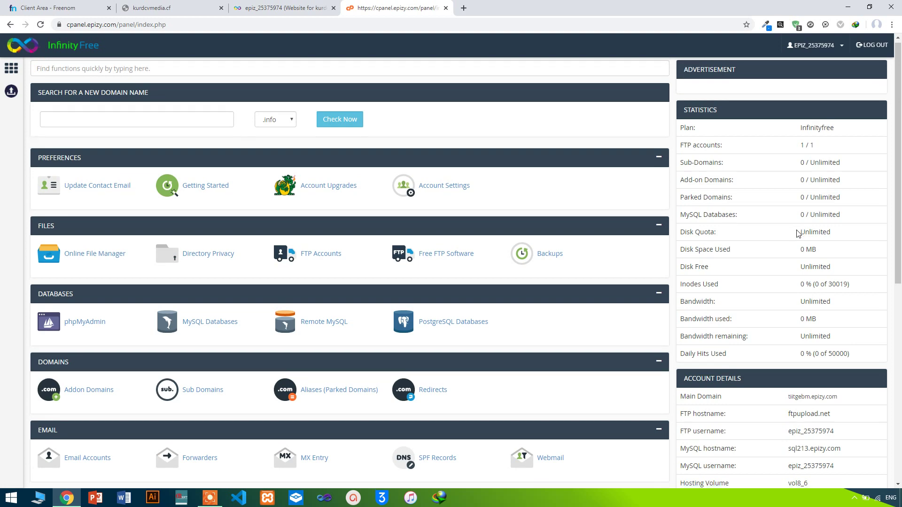
pyautogui.scroll(-1, 797, 234)
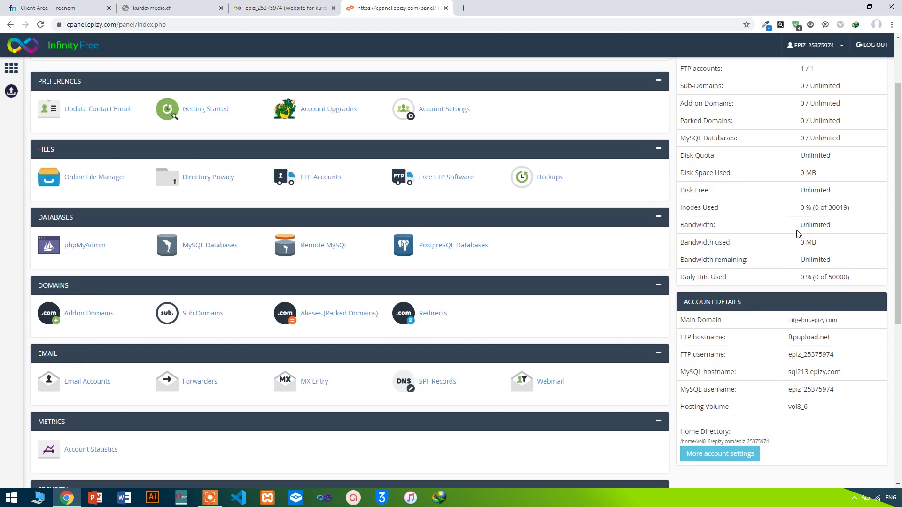
pyautogui.scroll(-1, 797, 234)
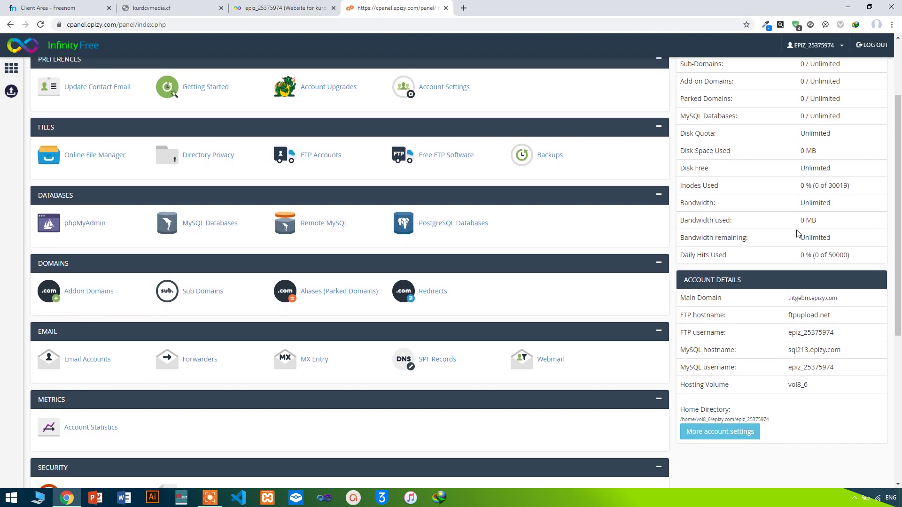
pyautogui.scroll(2, 312, 175)
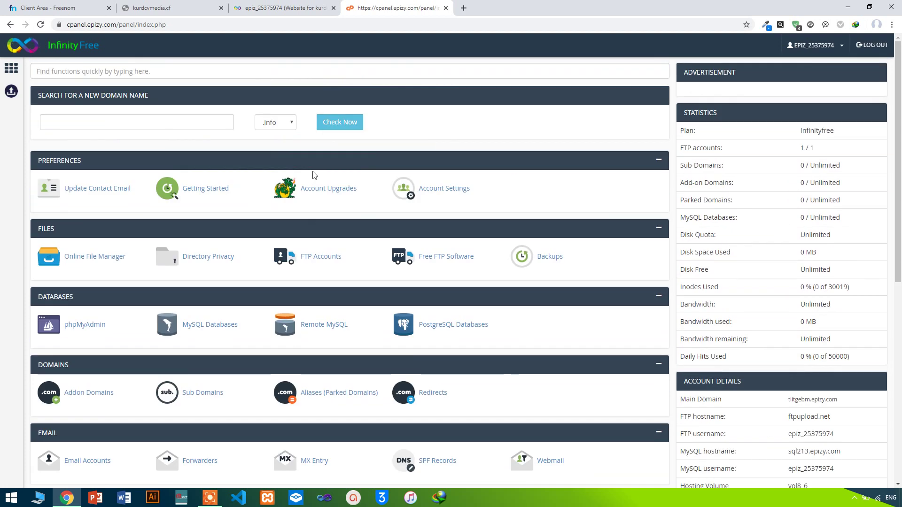
# Look through the account details and the control panel's file, database, domain, email, security, software and advanced tools
pyautogui.scroll(-1, 288, 283)
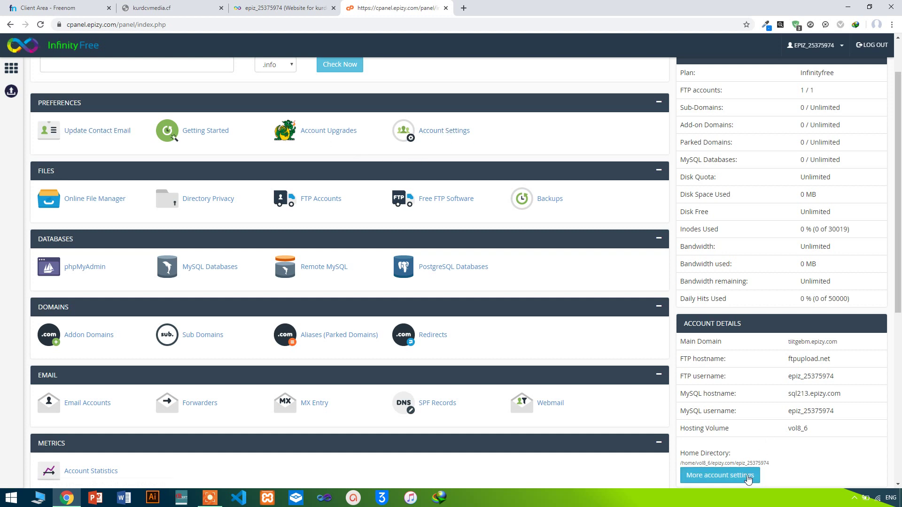
pyautogui.scroll(-1, 449, 147)
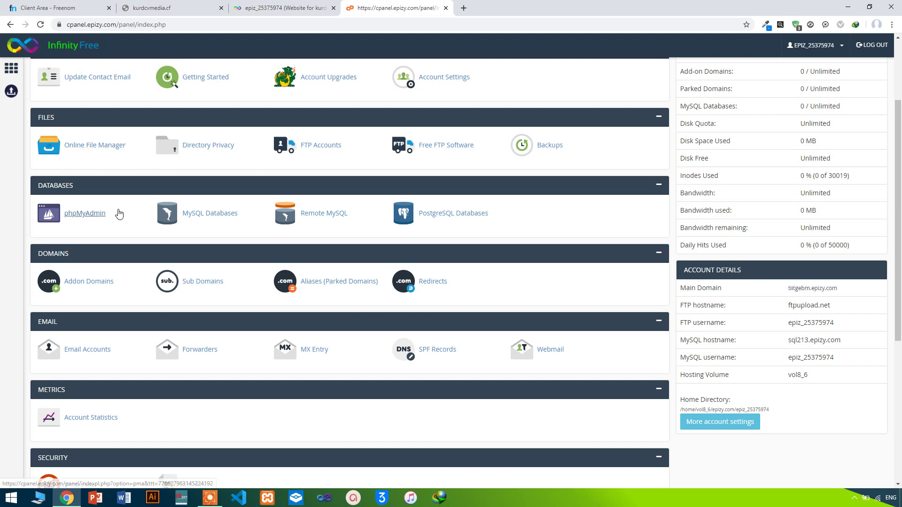
pyautogui.scroll(-2, 141, 215)
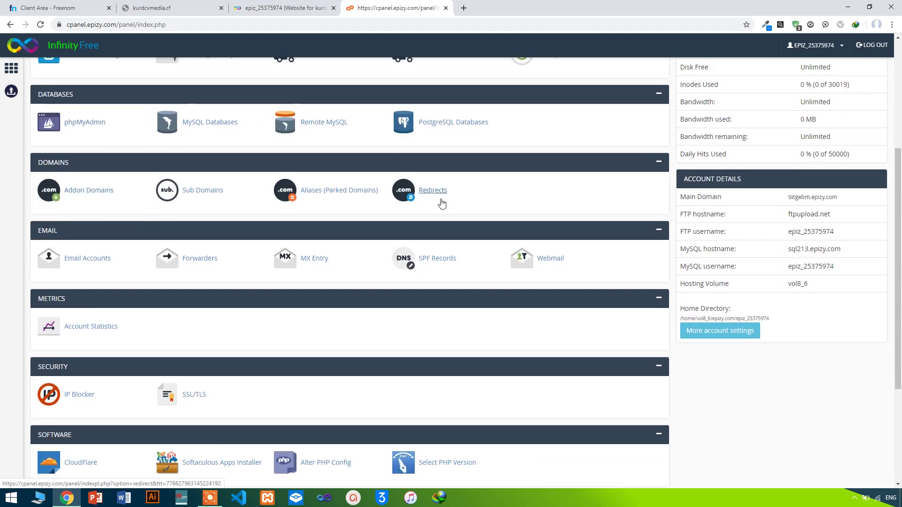
pyautogui.scroll(-2, 147, 182)
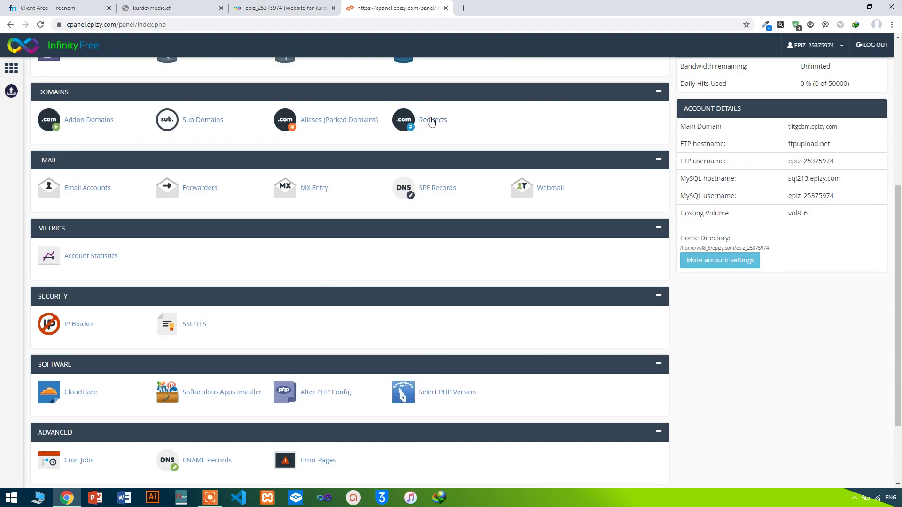
pyautogui.scroll(-2, 388, 249)
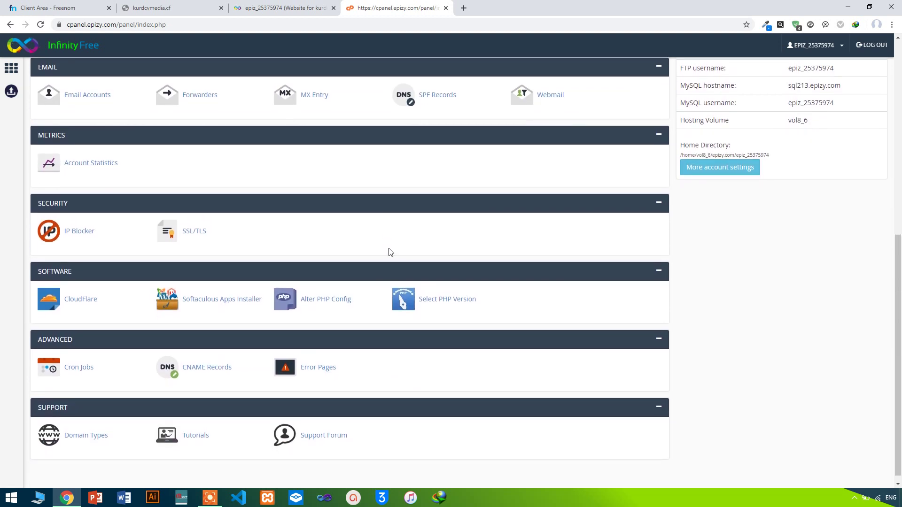
pyautogui.scroll(-1, 388, 250)
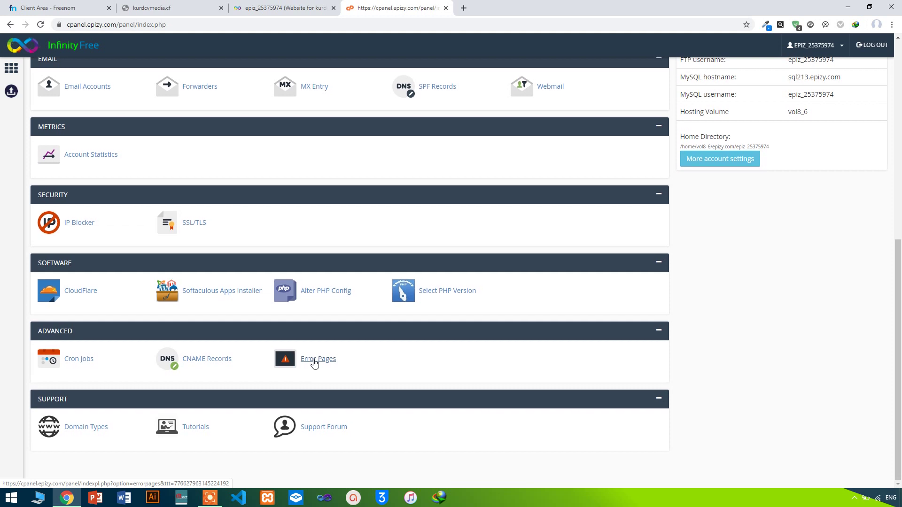
pyautogui.scroll(3, 313, 364)
pyautogui.scroll(-2, 314, 361)
pyautogui.scroll(7, 202, 297)
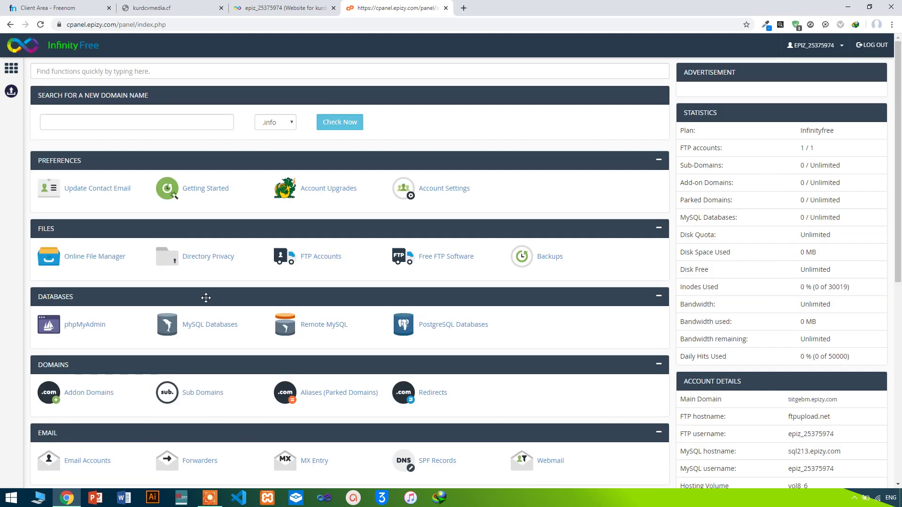
# Refresh the InfinityFree page of the kurdcvmedia.cf hosting account and open the htdocs folder in its file manager
pyautogui.click(259, 6)
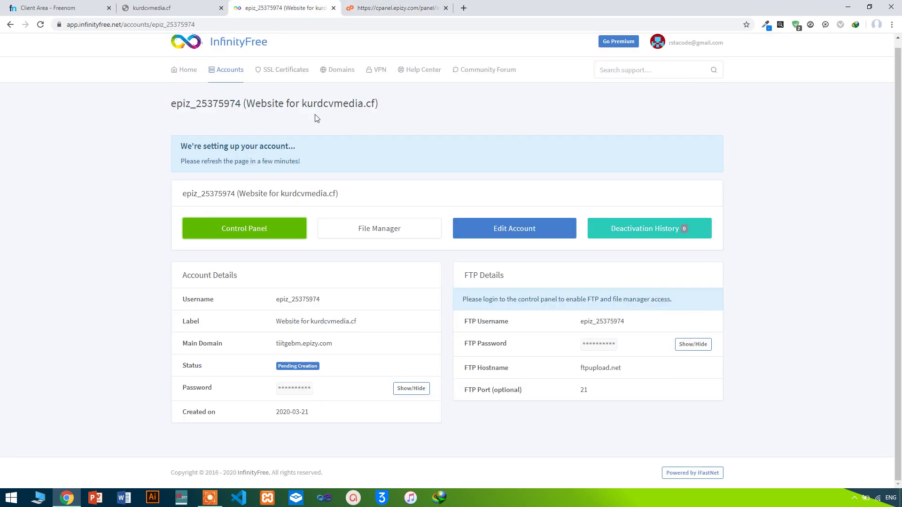
pyautogui.click(370, 230)
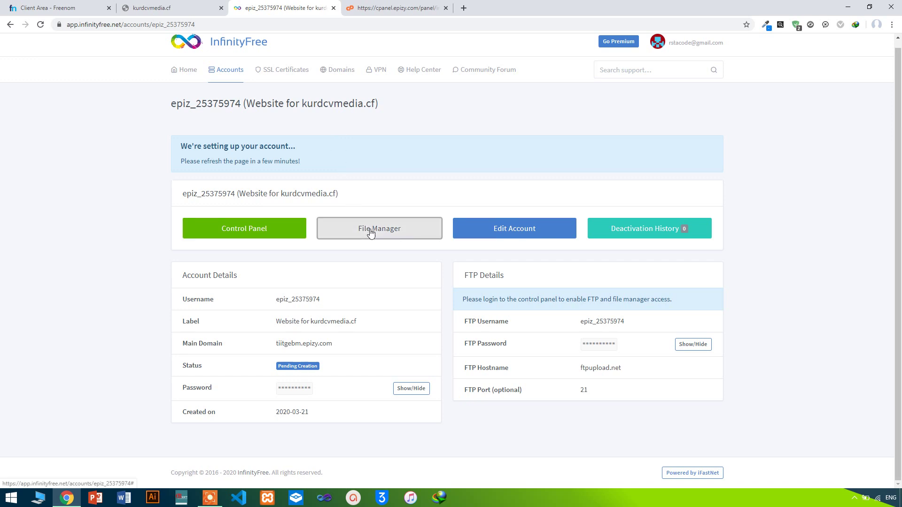
pyautogui.click(372, 241)
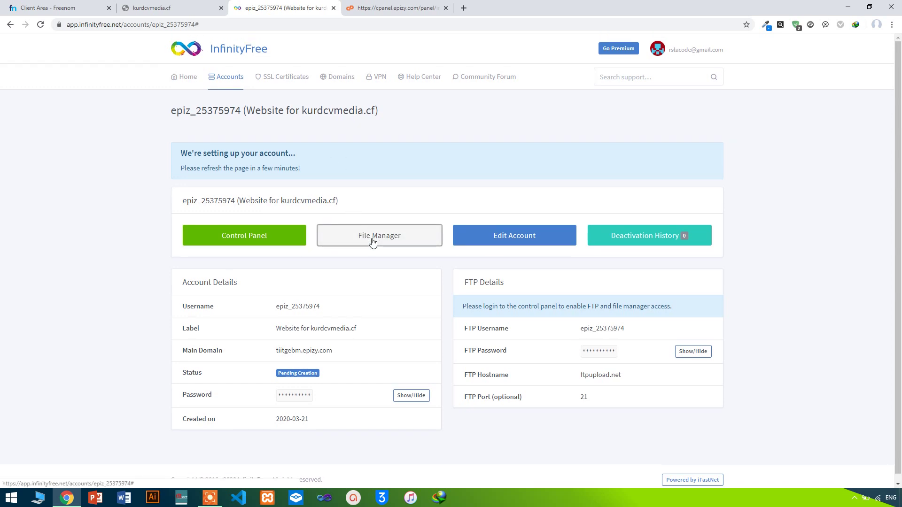
pyautogui.press('F5')
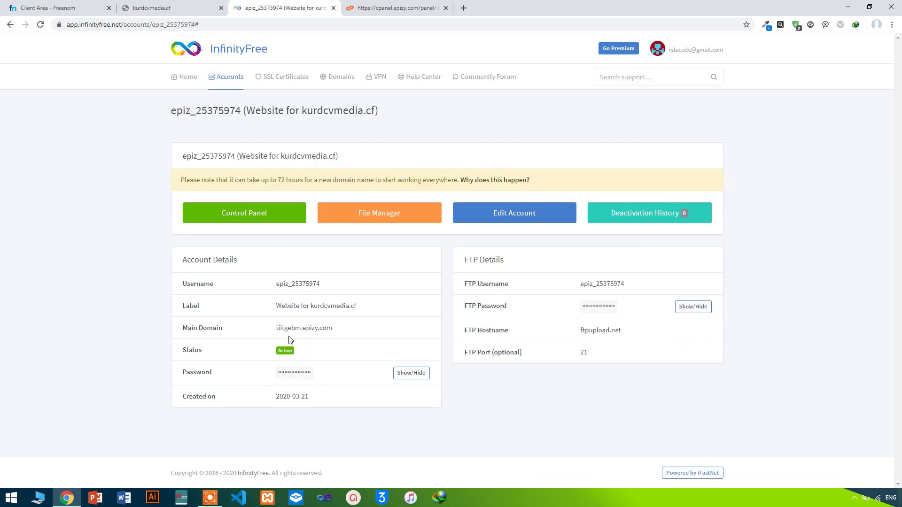
pyautogui.click(383, 222)
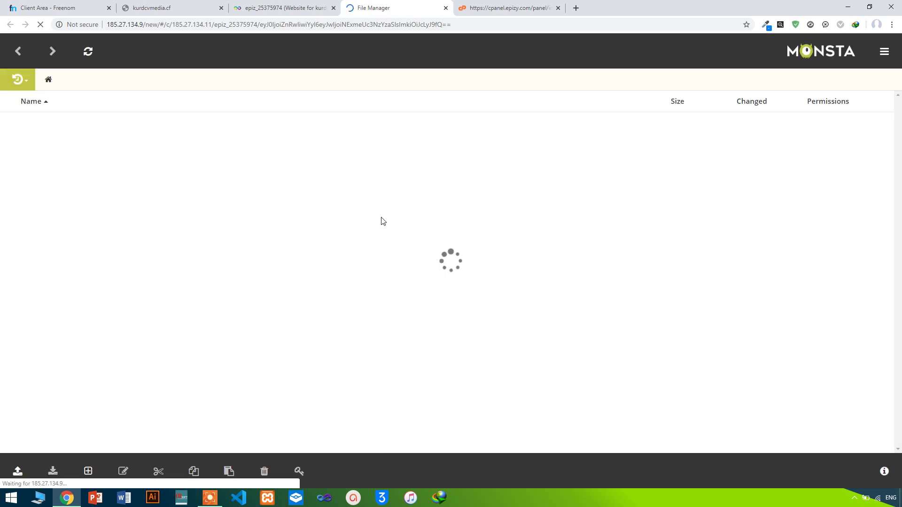
pyautogui.click(35, 125)
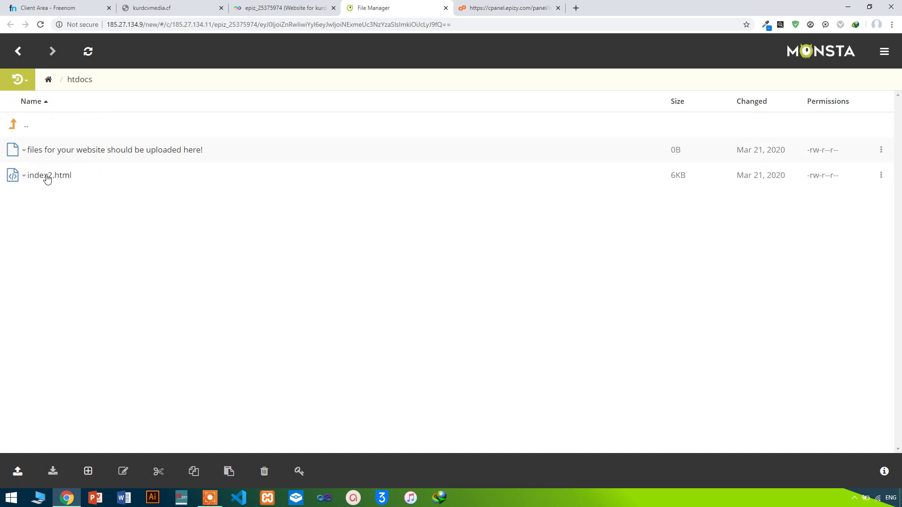
# Check the kurdcvmedia.cf address in an incognito window, and close that window
pyautogui.click(159, 4)
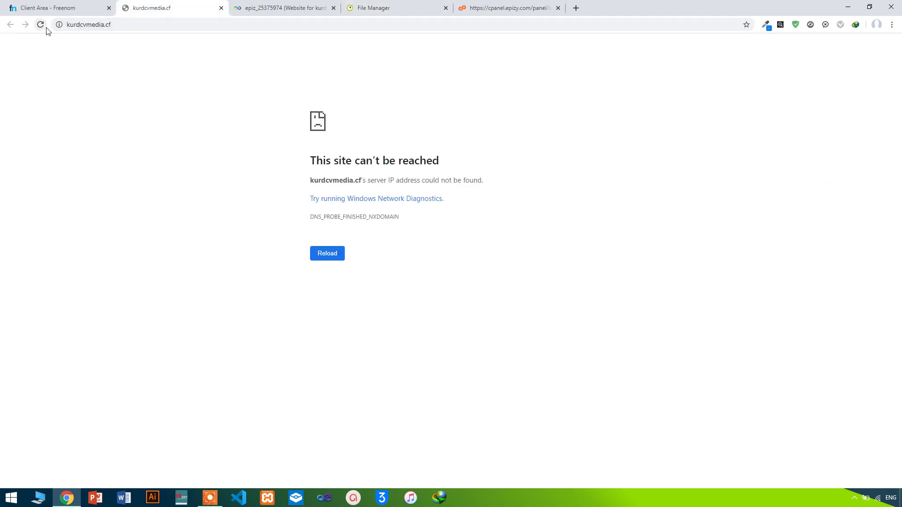
pyautogui.click(126, 22)
pyautogui.hotkey('ctrl', 'c')
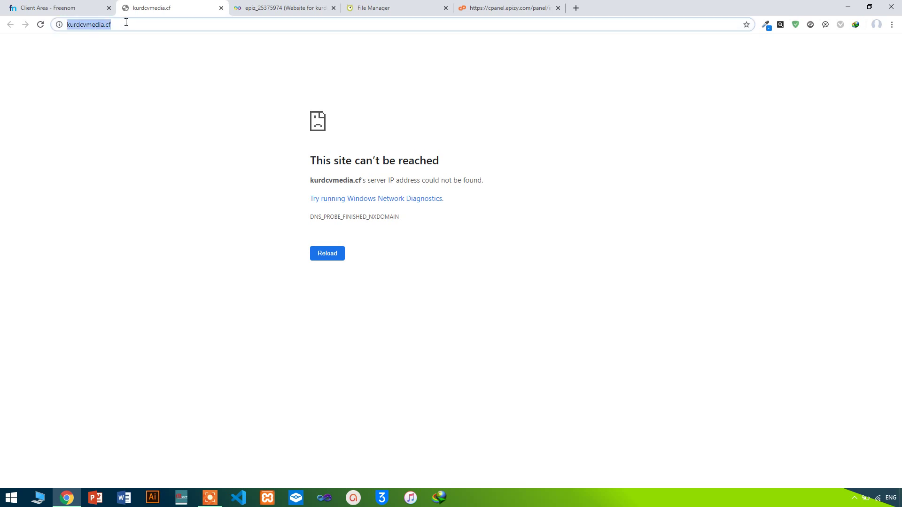
pyautogui.click(892, 24)
pyautogui.click(821, 61)
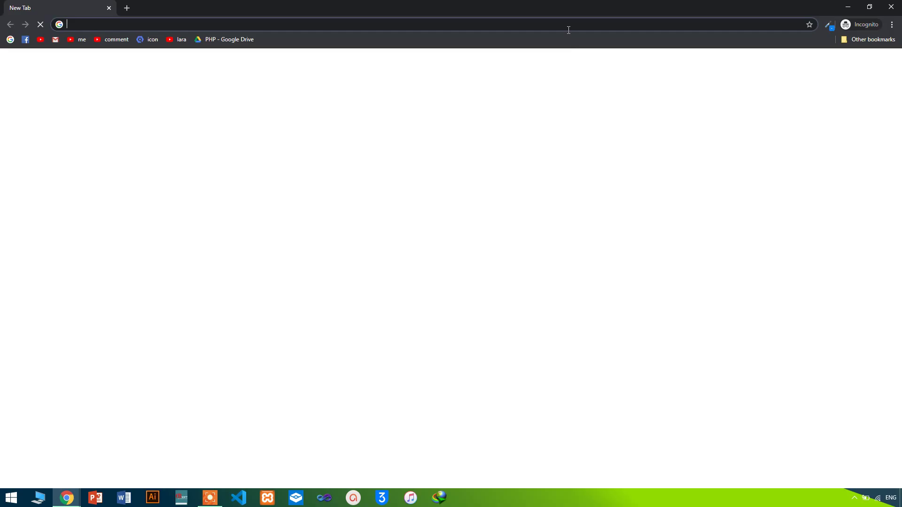
pyautogui.hotkey('ctrl', 'v')
pyautogui.press('Return')
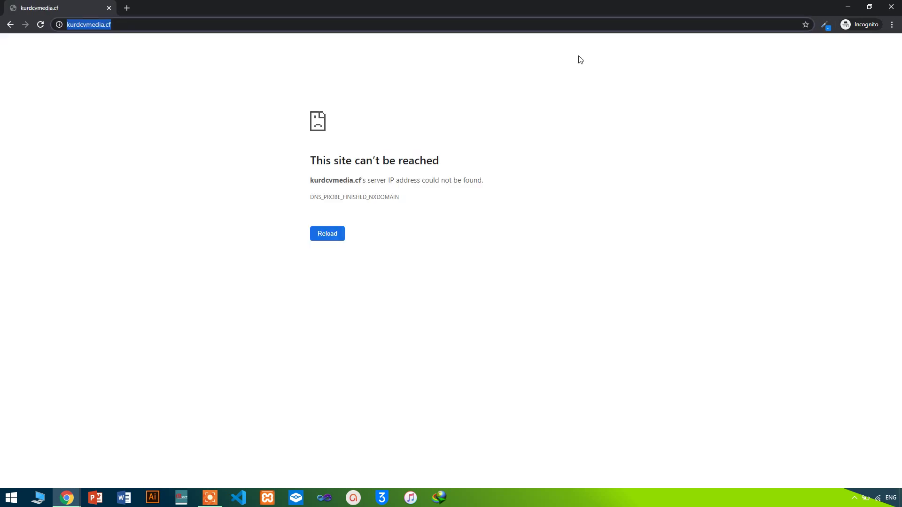
pyautogui.click(891, 7)
# Return to the file manager and delete index2.html from the htdocs folder
pyautogui.click(409, 7)
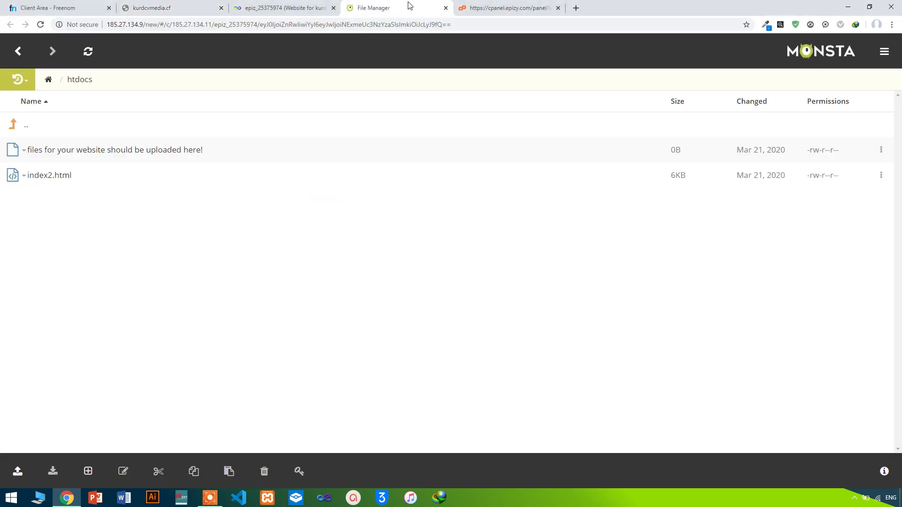
pyautogui.click(63, 181)
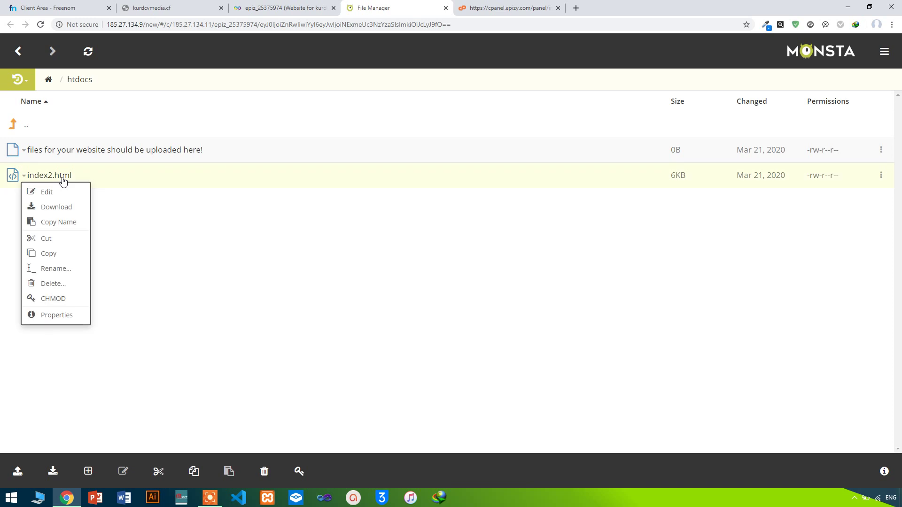
pyautogui.click(148, 6)
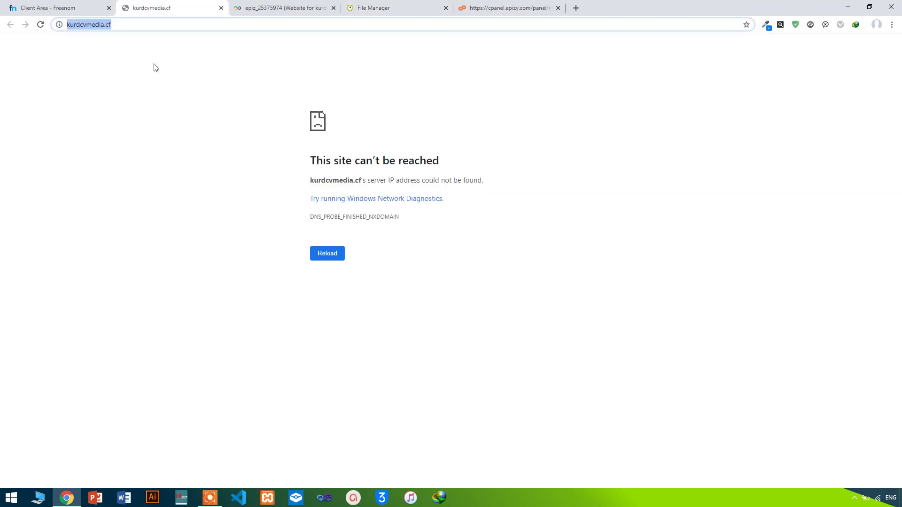
pyautogui.click(362, 5)
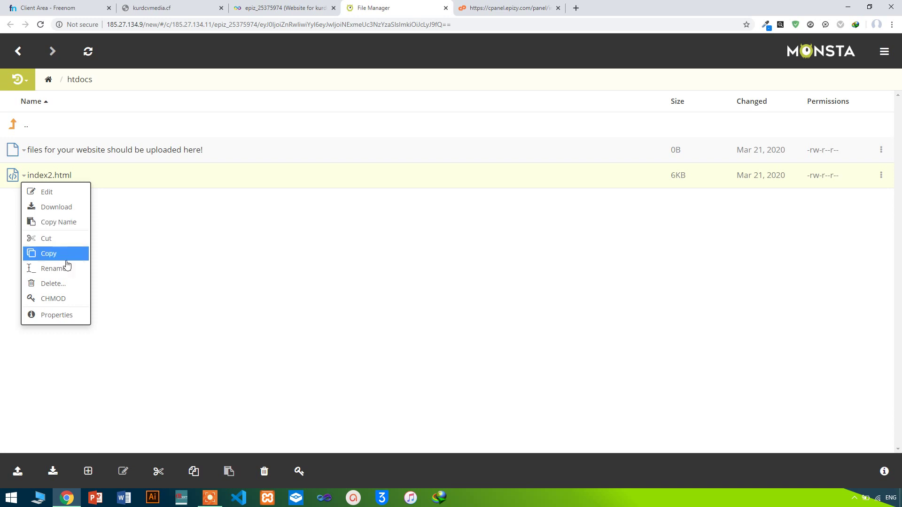
pyautogui.click(59, 284)
pyautogui.click(559, 112)
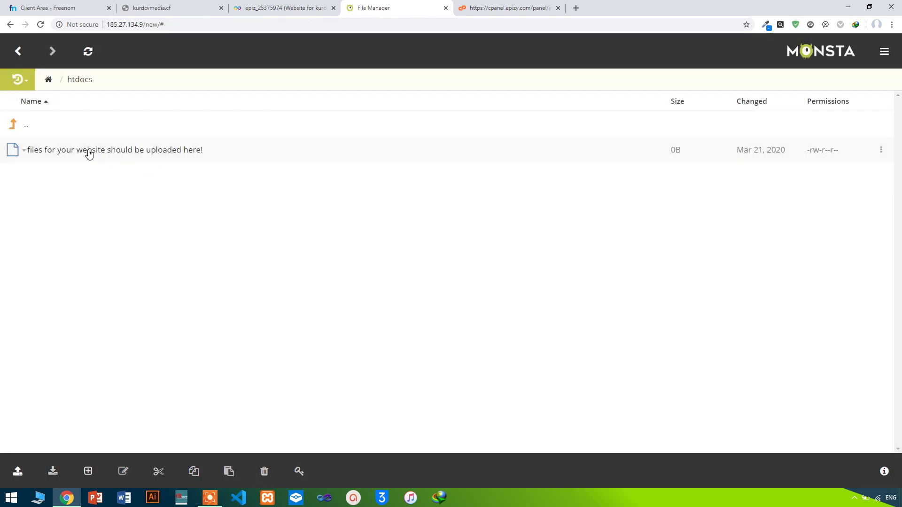
# Delete the placeholder file "files for your website should be uploaded here!" from the htdocs folder
pyautogui.rightClick(92, 157)
pyautogui.click(128, 258)
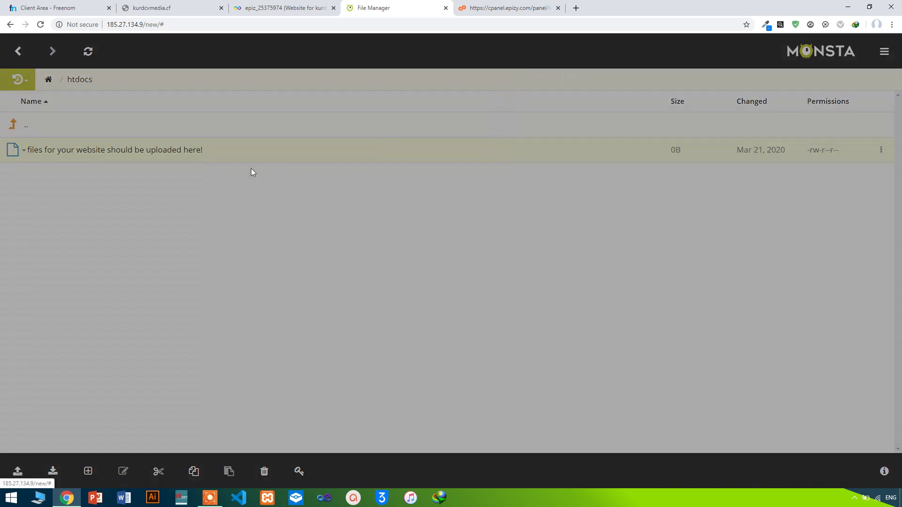
pyautogui.click(560, 117)
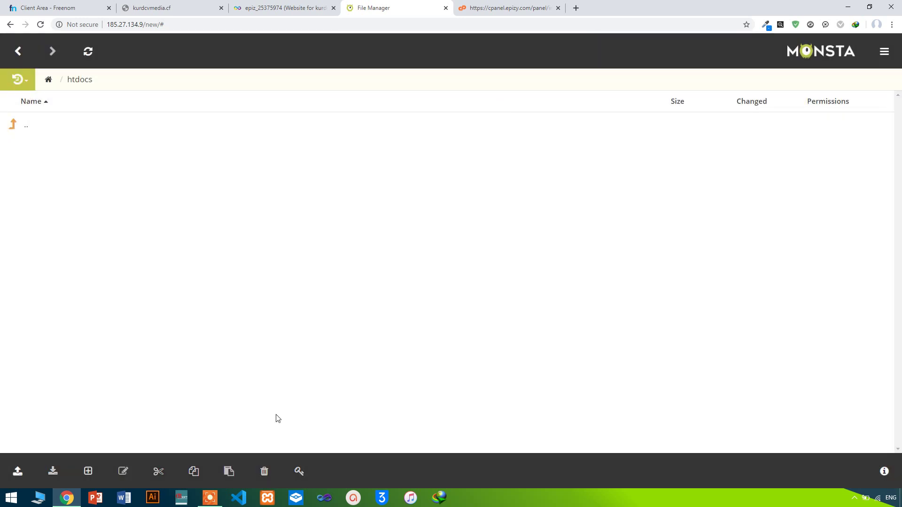
# Copy the YTPRJ project folder from C:\xampp\htdocs to the desktop
pyautogui.click(39, 498)
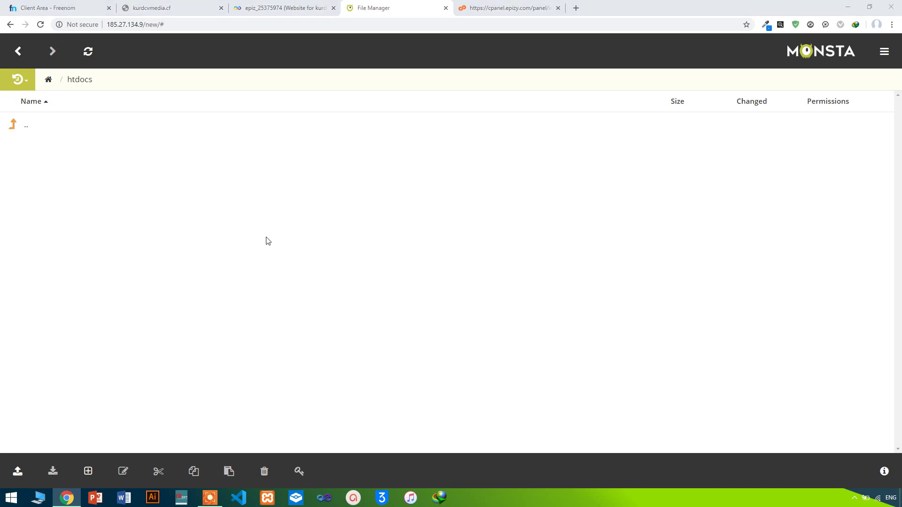
pyautogui.doubleClick(308, 278)
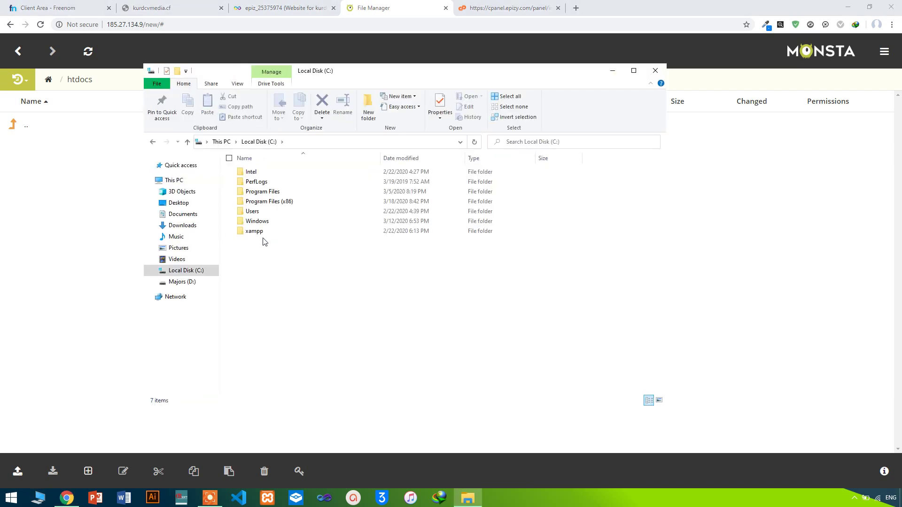
pyautogui.doubleClick(253, 232)
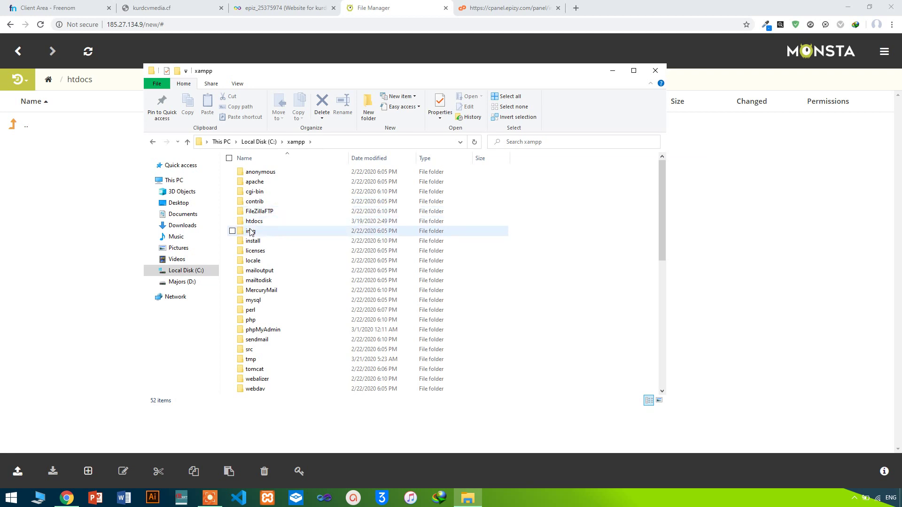
pyautogui.click(254, 222)
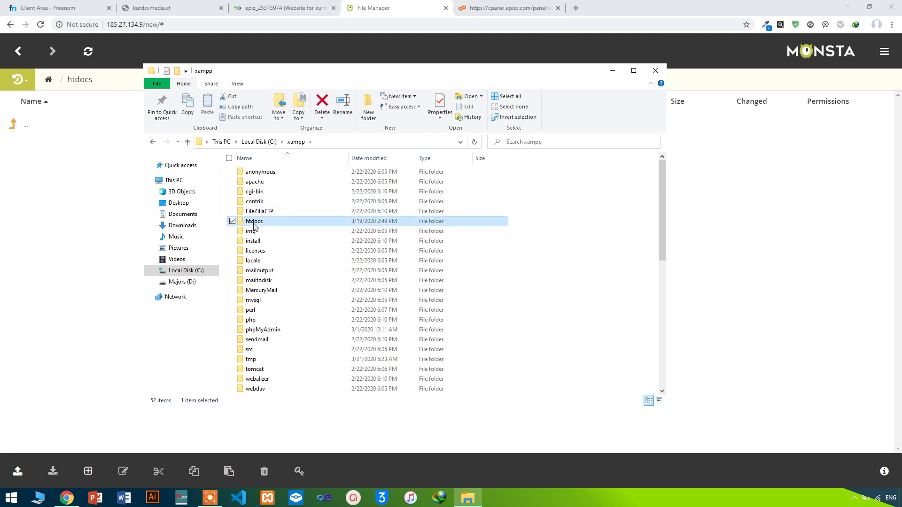
pyautogui.doubleClick(253, 223)
pyautogui.click(257, 223)
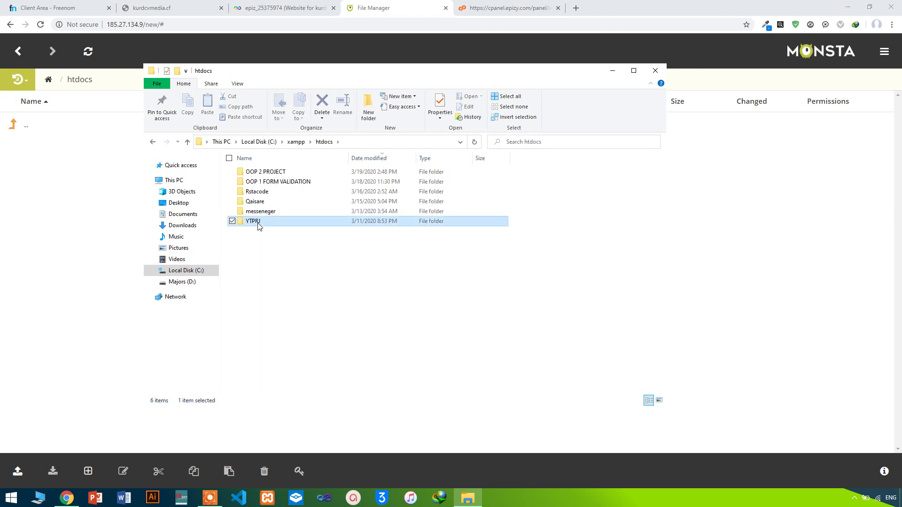
pyautogui.click(656, 71)
pyautogui.click(848, 7)
pyautogui.rightClick(388, 165)
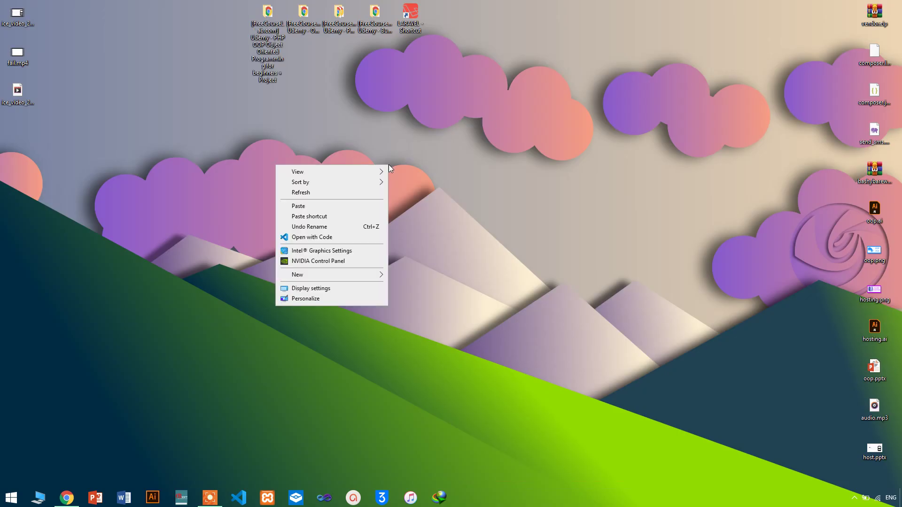
pyautogui.click(367, 210)
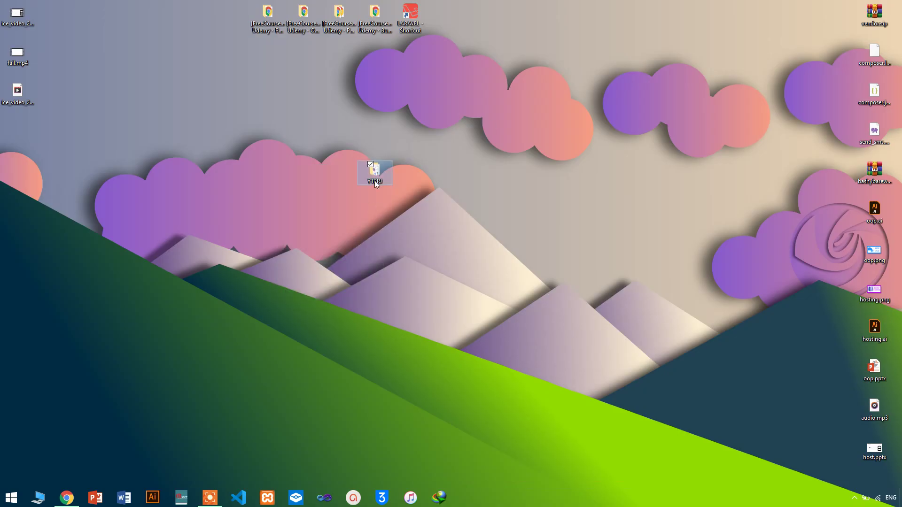
pyautogui.moveTo(356, 177); pyautogui.dragTo(356, 176)
# Start Apache and MySQL in the XAMPP Control Panel and open the local phpMyAdmin page
pyautogui.click(265, 496)
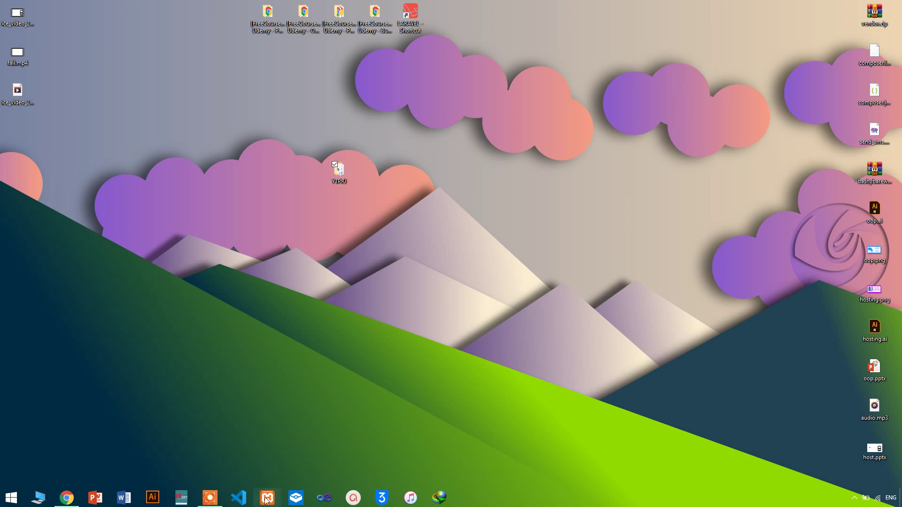
pyautogui.click(423, 190)
pyautogui.click(420, 202)
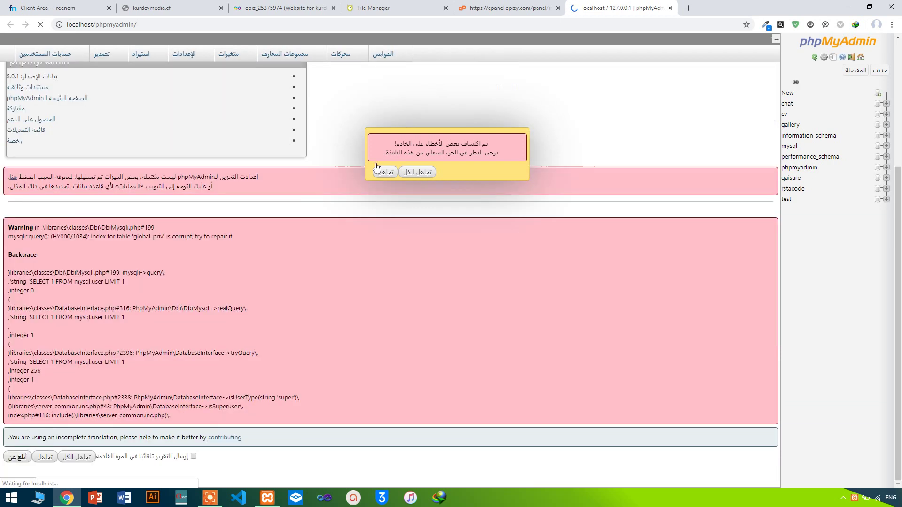
pyautogui.click(384, 173)
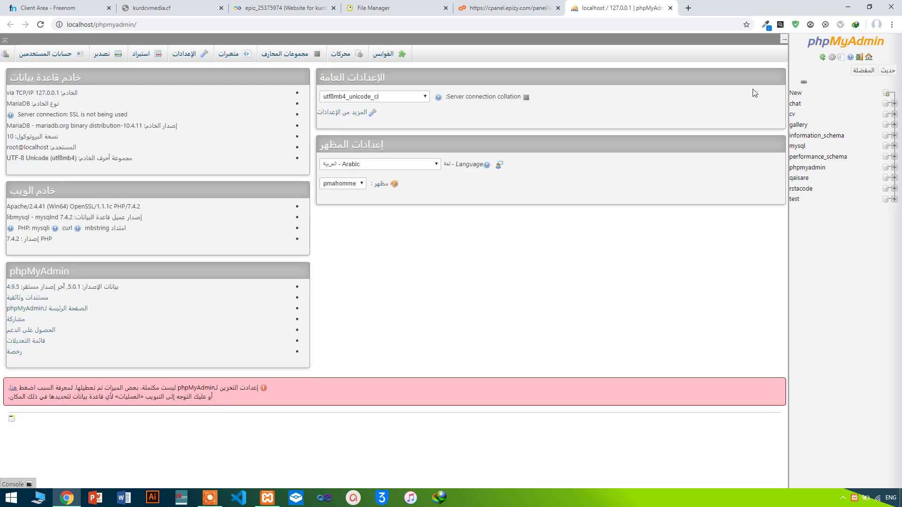
# Export the local cv database as a SQL file with the Quick export method
pyautogui.click(793, 114)
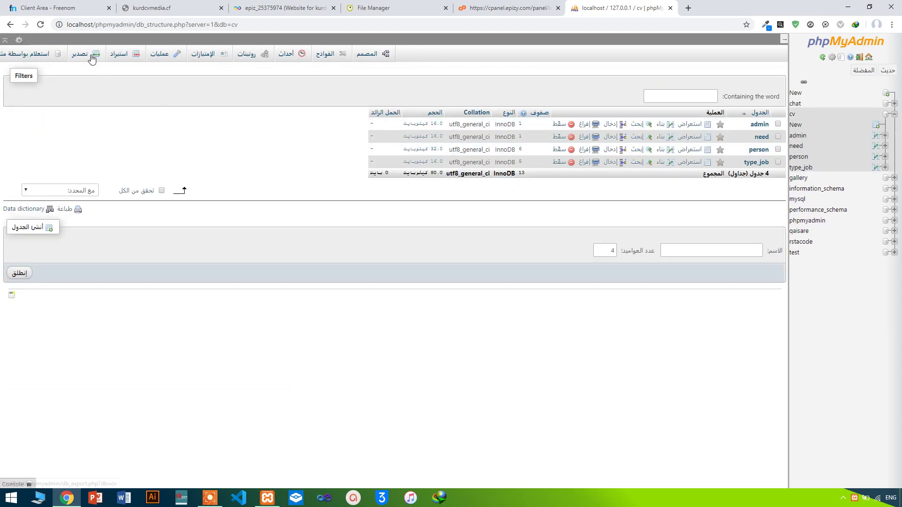
pyautogui.click(122, 55)
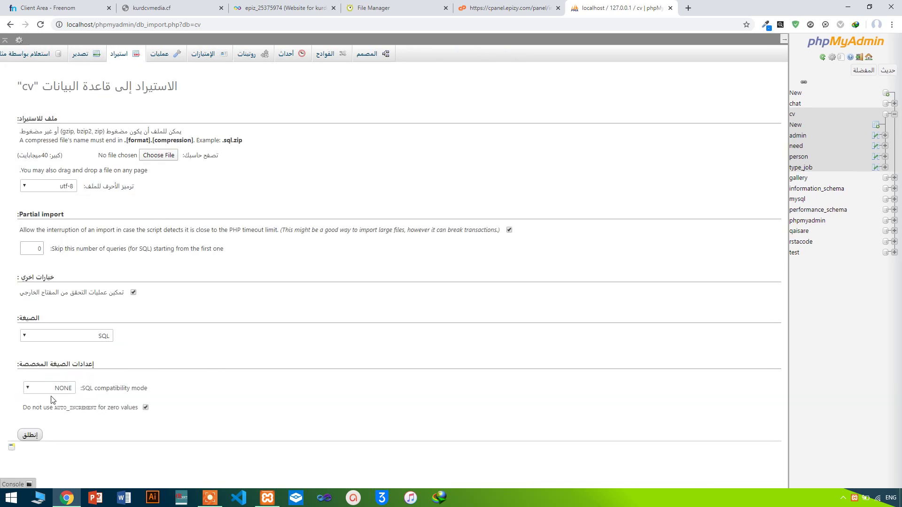
pyautogui.click(39, 432)
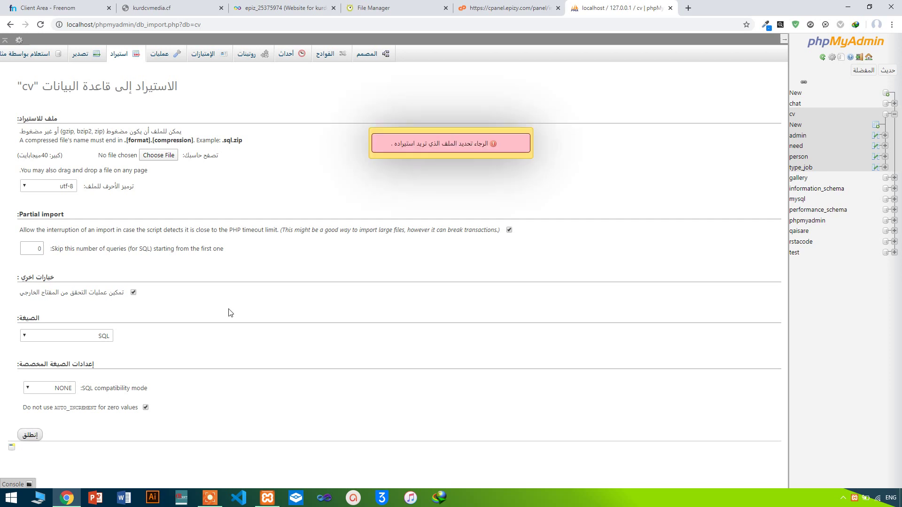
pyautogui.click(94, 58)
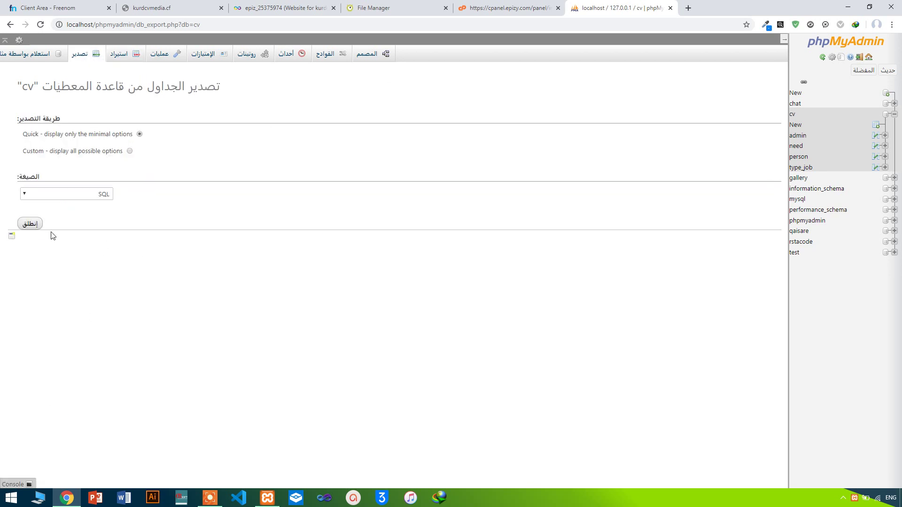
pyautogui.click(39, 227)
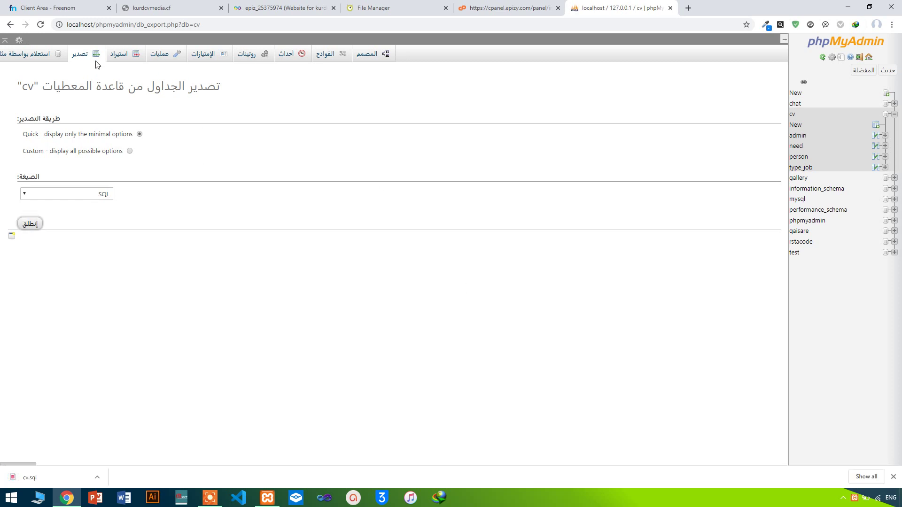
# Set the phpMyAdmin language to English and open the cv database again
pyautogui.click(816, 42)
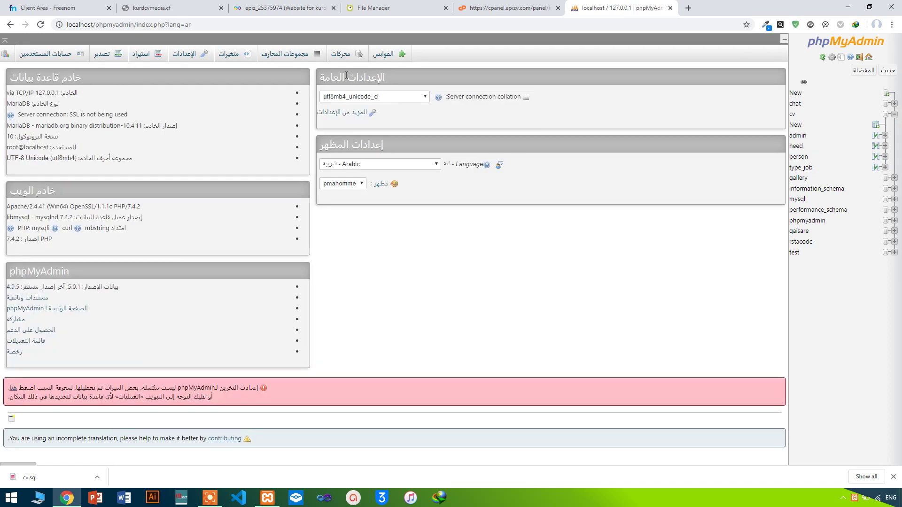
pyautogui.click(369, 164)
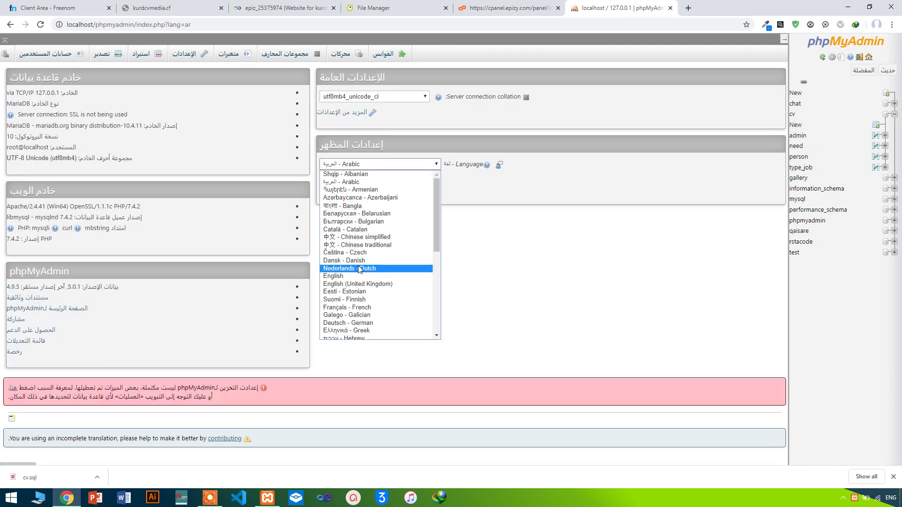
pyautogui.click(354, 278)
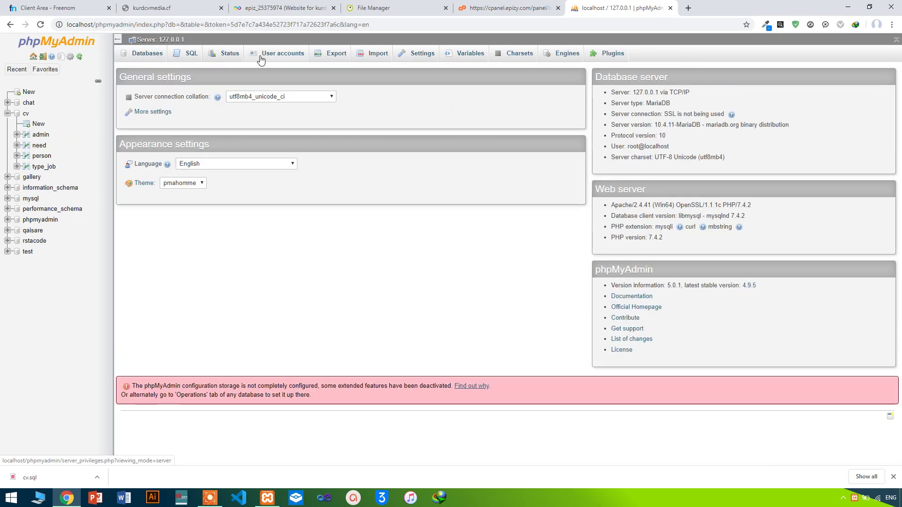
pyautogui.click(26, 113)
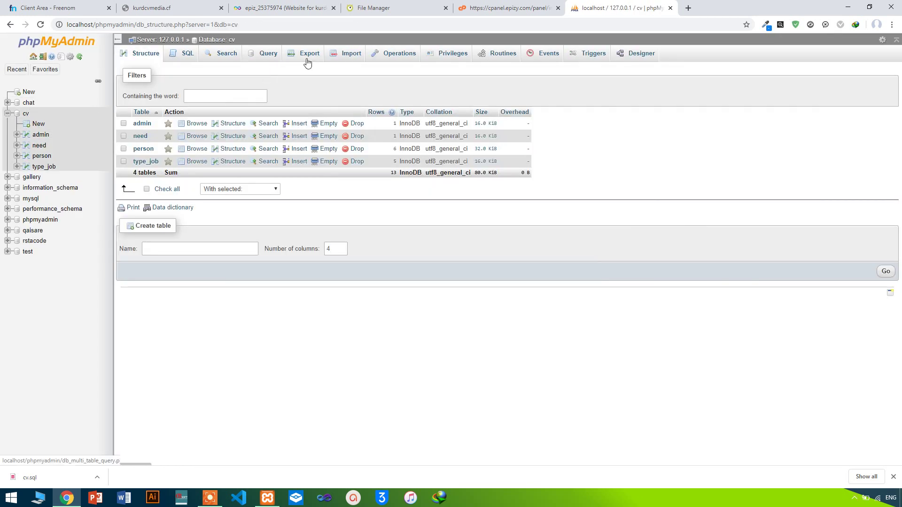
# Minimize the browser and the XAMPP window, and move cv.sql next to the YTPRJ folder on the desktop
pyautogui.click(847, 7)
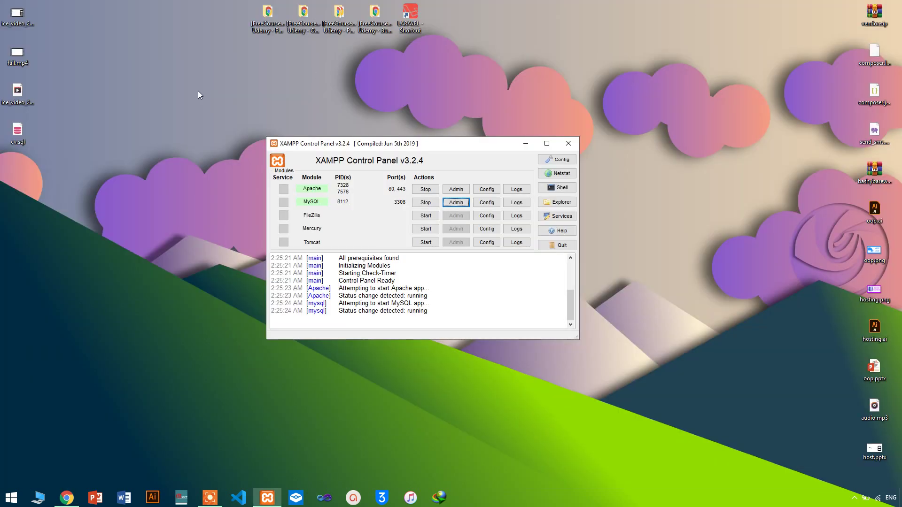
pyautogui.click(526, 142)
pyautogui.moveTo(17, 133); pyautogui.dragTo(305, 179)
pyautogui.moveTo(249, 148); pyautogui.dragTo(322, 196)
pyautogui.click(334, 187)
pyautogui.click(357, 155)
# Create a new WinRAR ZIP archive on the desktop beside the YTPRJ folder
pyautogui.rightClick(359, 161)
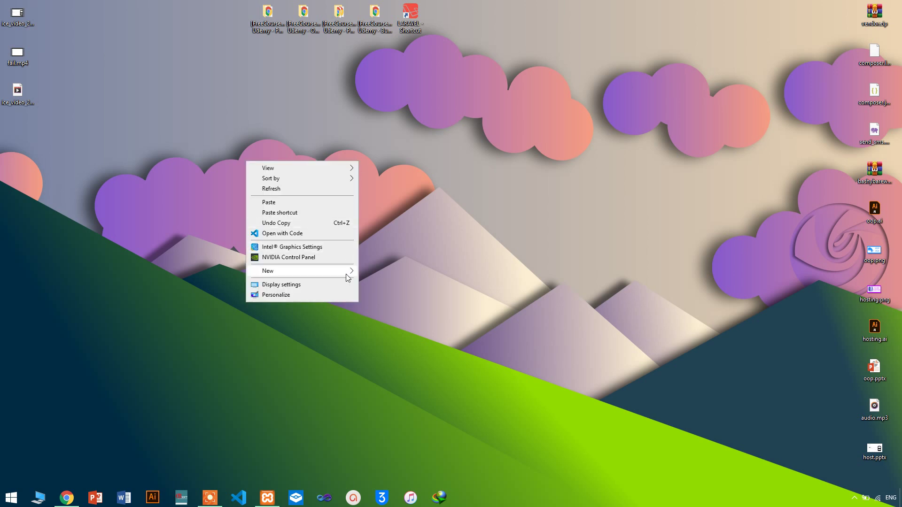
pyautogui.moveTo(347, 273)
pyautogui.click(395, 357)
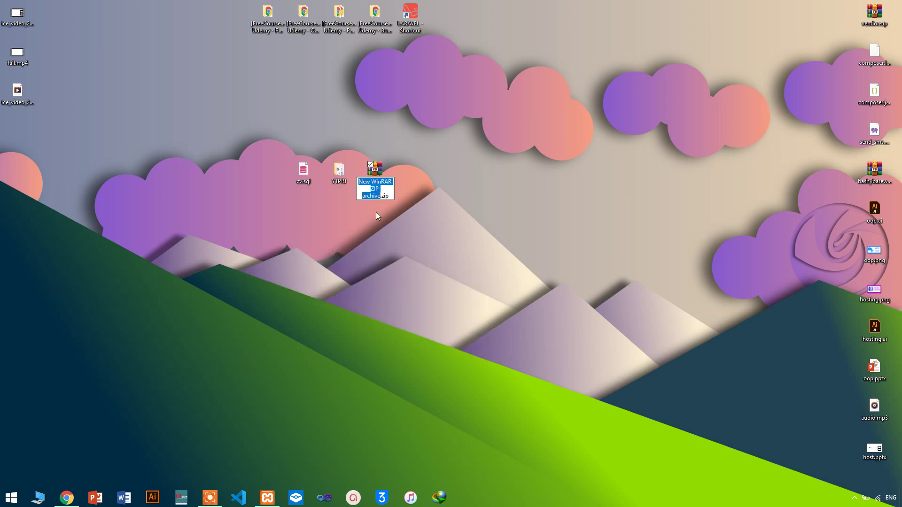
# Add the assets, includes and upload folders plus index.php and login.php from YTPRJ to the new ZIP archive
pyautogui.doubleClick(337, 174)
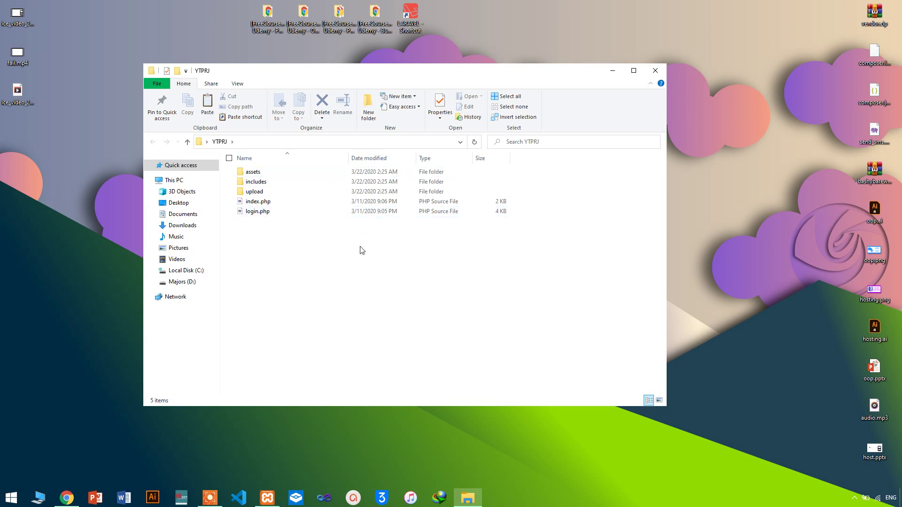
pyautogui.moveTo(362, 250); pyautogui.dragTo(281, 163)
pyautogui.moveTo(312, 75); pyautogui.dragTo(640, 81)
pyautogui.moveTo(585, 179); pyautogui.dragTo(374, 173)
pyautogui.doubleClick(672, 87)
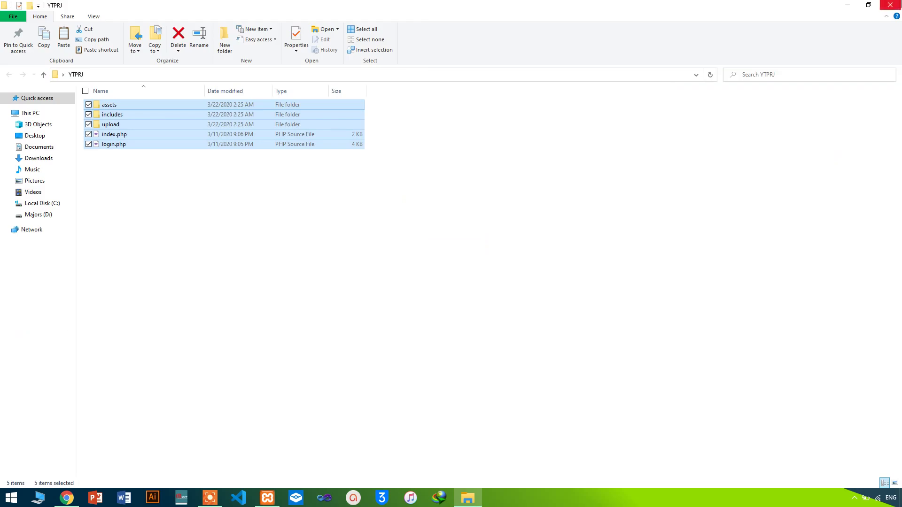
# Close the YTPRJ window, permanently delete that folder from the desktop, and move the ZIP archive next to cv.sql
pyautogui.click(890, 5)
pyautogui.hotkey('shift', 'Delete')
pyautogui.press('Return')
pyautogui.moveTo(383, 172); pyautogui.dragTo(347, 172)
# Return to the web file manager in Chrome and upload New WinRAR ZIP archive.zip to htdocs, extracting its contents there
pyautogui.click(67, 497)
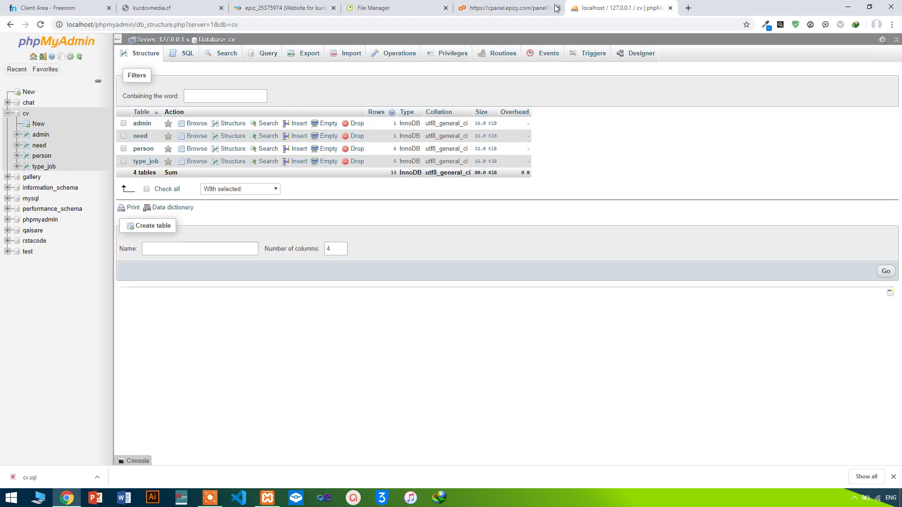
pyautogui.click(670, 8)
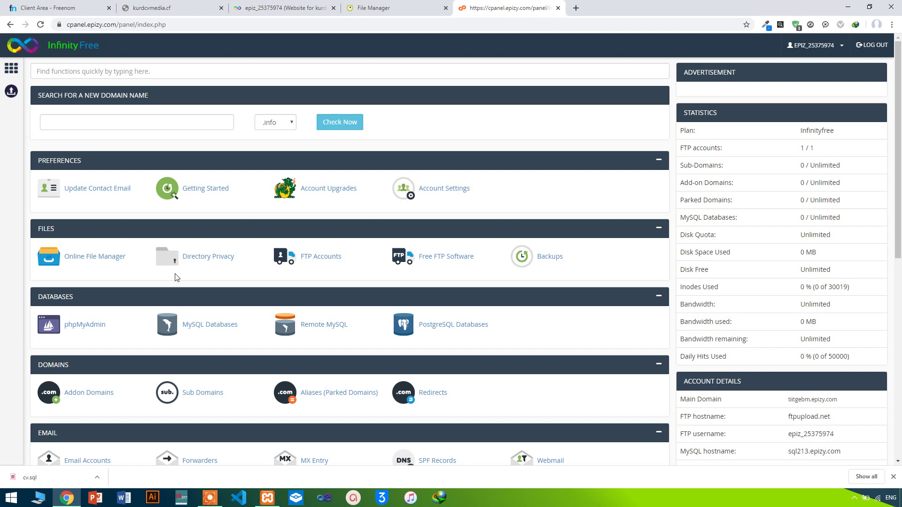
pyautogui.click(350, 5)
pyautogui.click(18, 447)
pyautogui.click(46, 418)
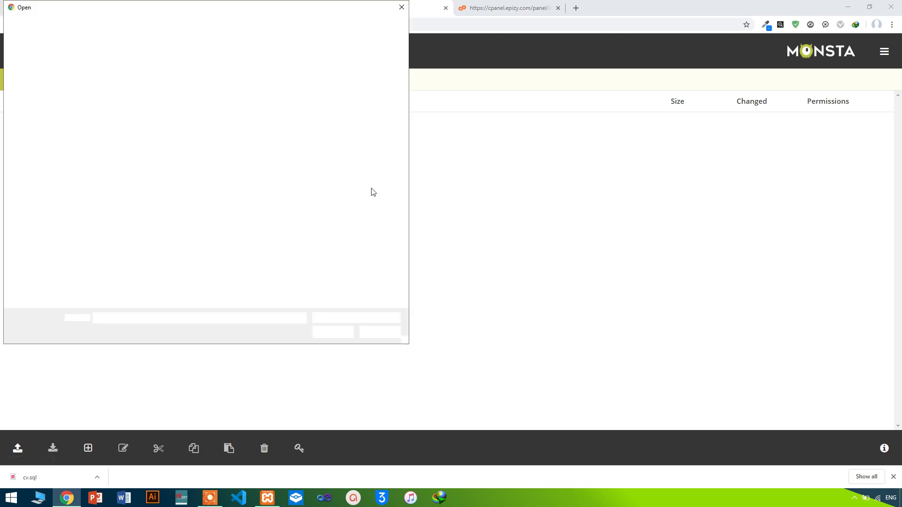
pyautogui.doubleClick(320, 202)
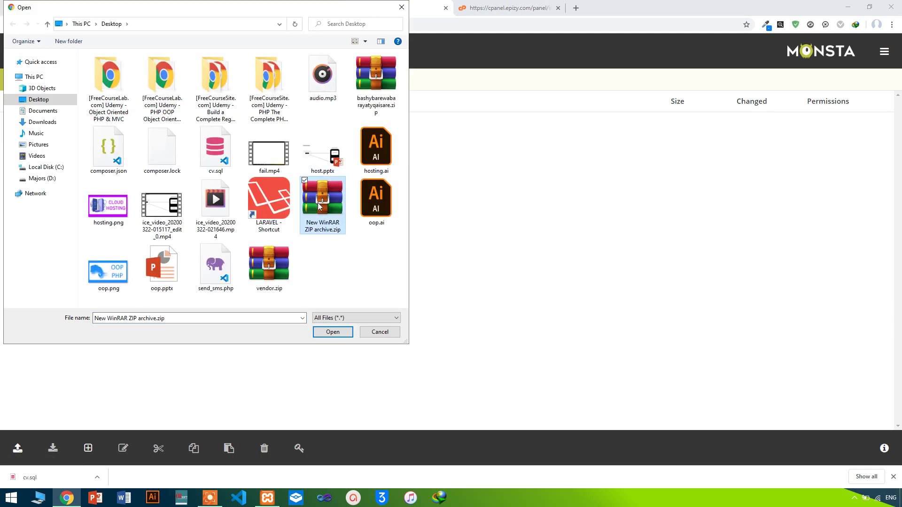
pyautogui.click(553, 130)
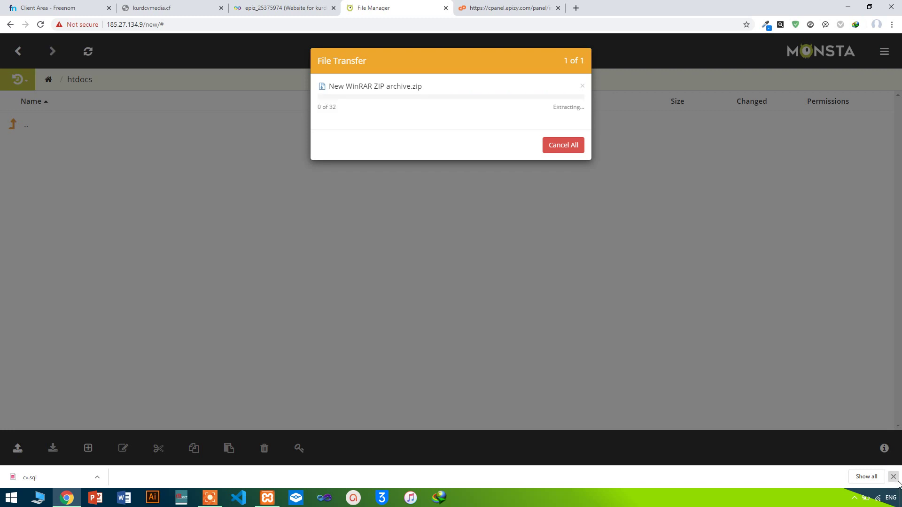
pyautogui.click(894, 477)
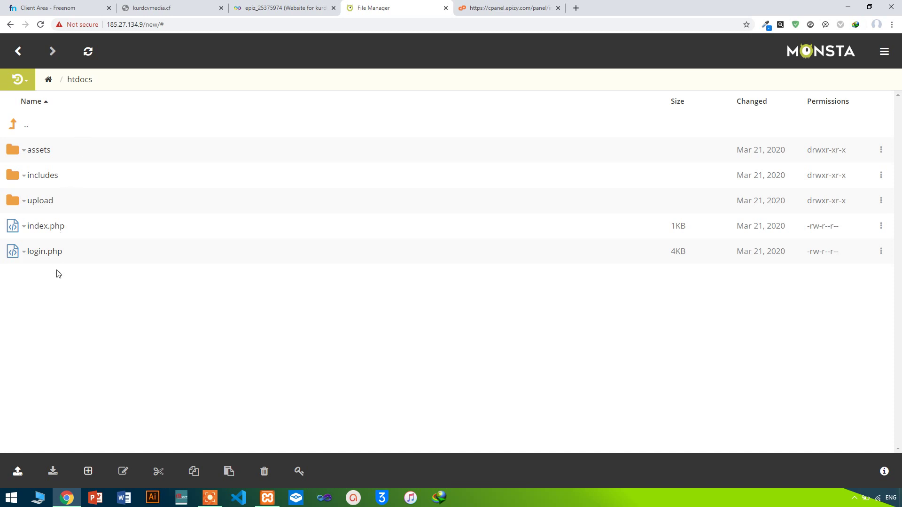
# Reload the kurdcvmedia.cf site, and open the domain's nameserver settings in Freenom to check them
pyautogui.click(155, 8)
pyautogui.press('Return')
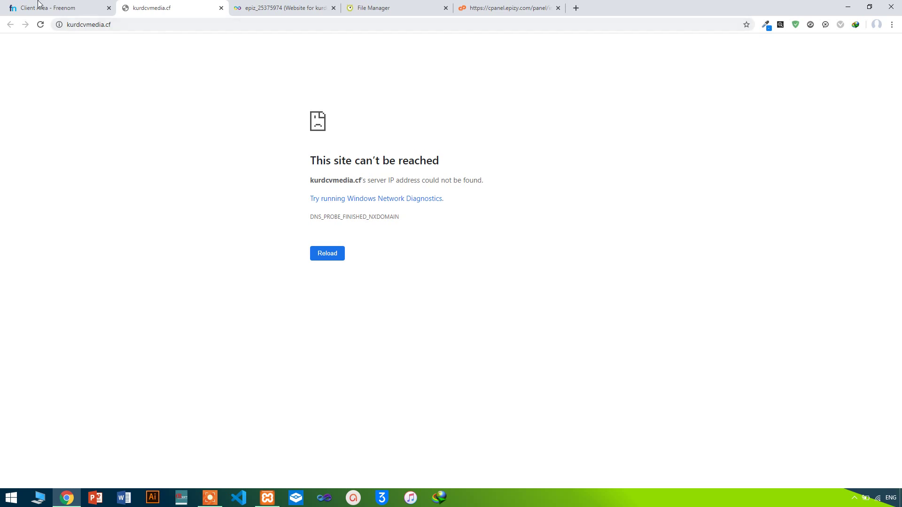
pyautogui.click(30, 5)
pyautogui.click(336, 133)
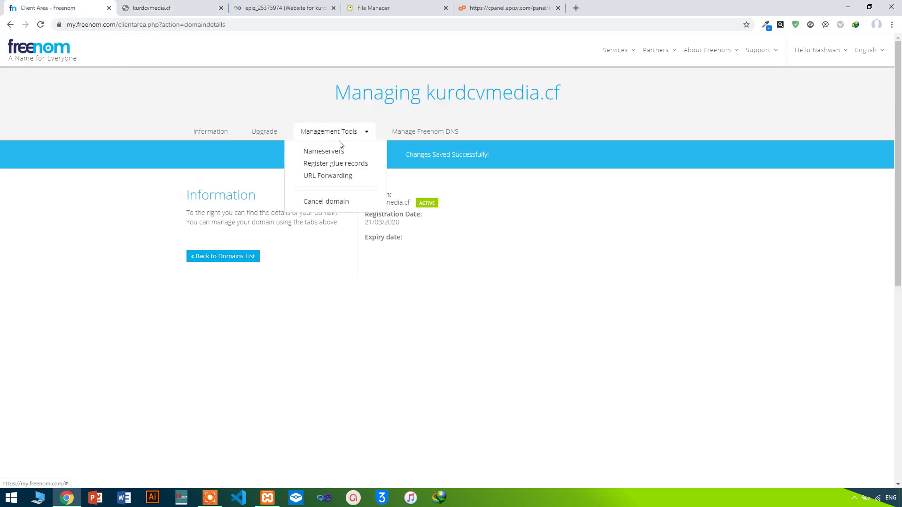
pyautogui.click(339, 149)
pyautogui.click(346, 137)
pyautogui.click(343, 150)
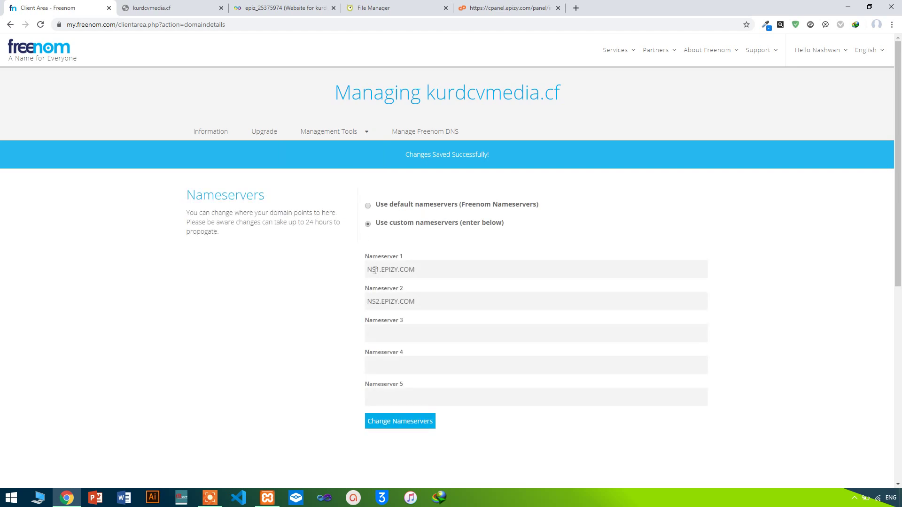
# Return to the hosting control panel and create a new MySQL database with the name suffix cv
pyautogui.click(346, 5)
pyautogui.click(318, 3)
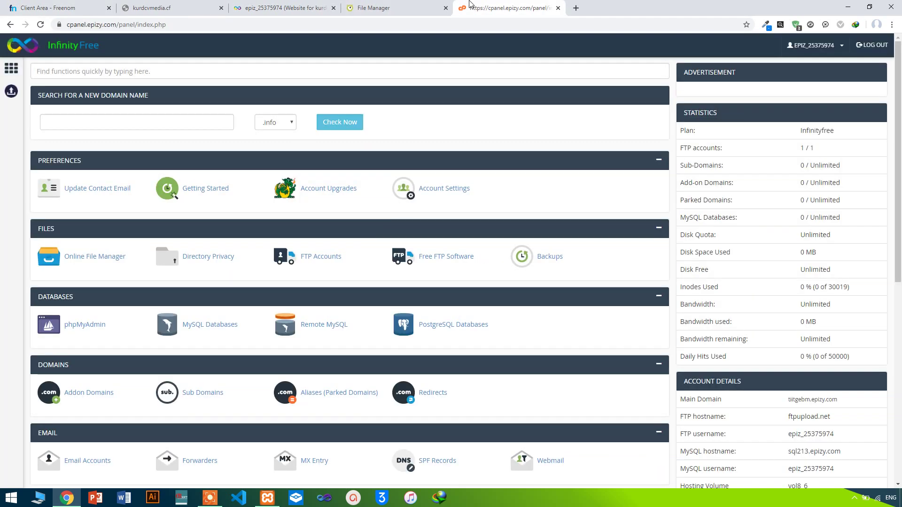
pyautogui.click(469, 6)
pyautogui.click(81, 330)
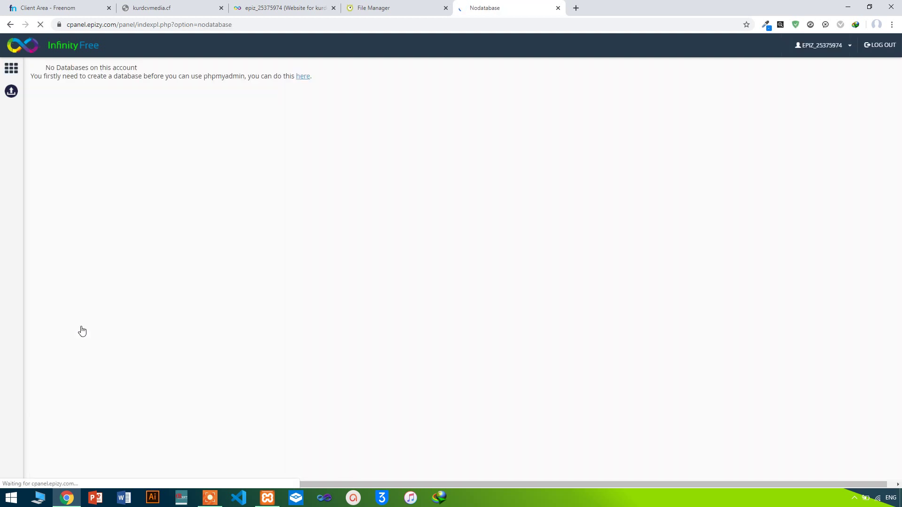
pyautogui.click(303, 76)
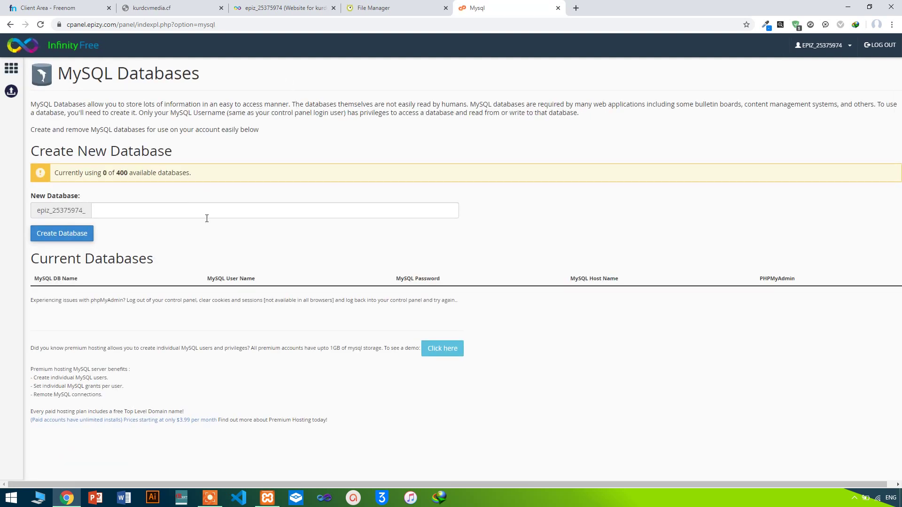
pyautogui.click(205, 216)
pyautogui.write('cv')
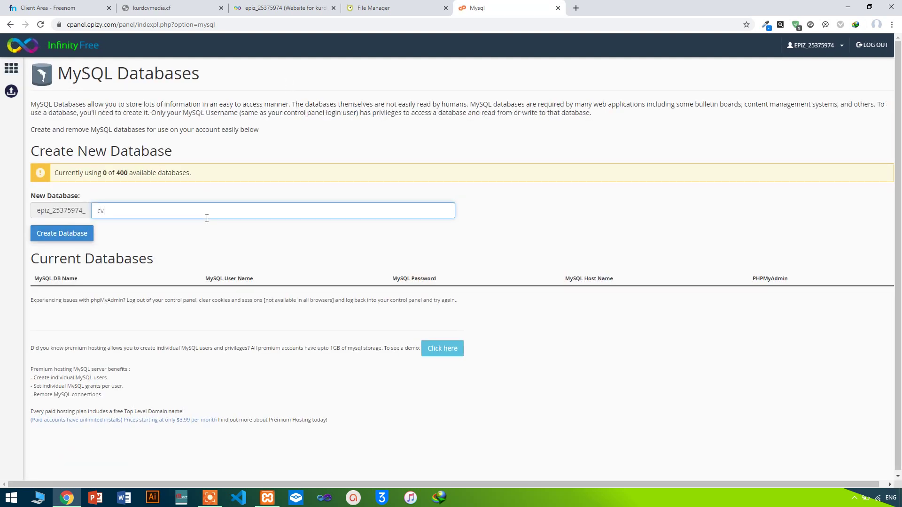
pyautogui.click(67, 239)
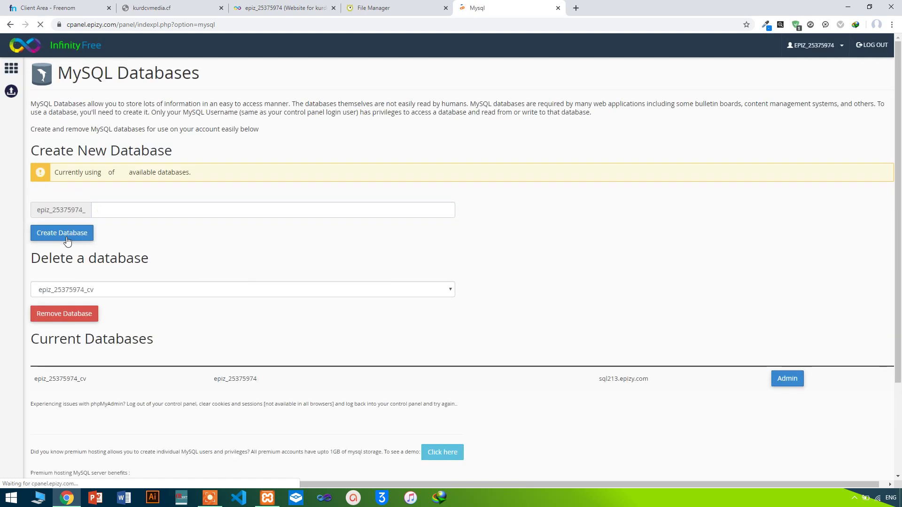
# Examine the new database's full name in the list of current databases
pyautogui.hotkey('ctrl', '+')
pyautogui.hotkey('ctrl', '+')
pyautogui.hotkey('ctrl', '+')
pyautogui.hotkey('ctrl', '+')
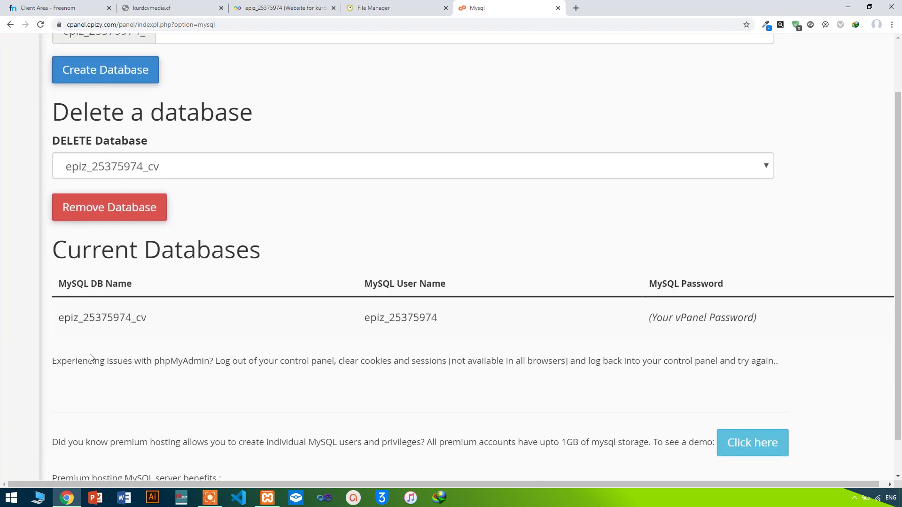
pyautogui.moveTo(57, 315); pyautogui.dragTo(150, 318)
pyautogui.click(151, 318)
pyautogui.hotkey('ctrl', '0')
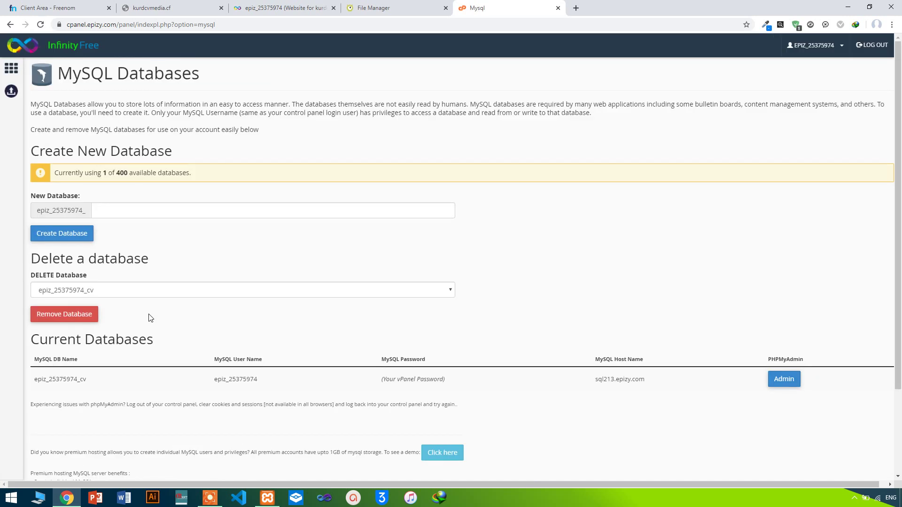
# Open phpMyAdmin for the new cv database and switch its interface language from Arabic to English
pyautogui.click(784, 377)
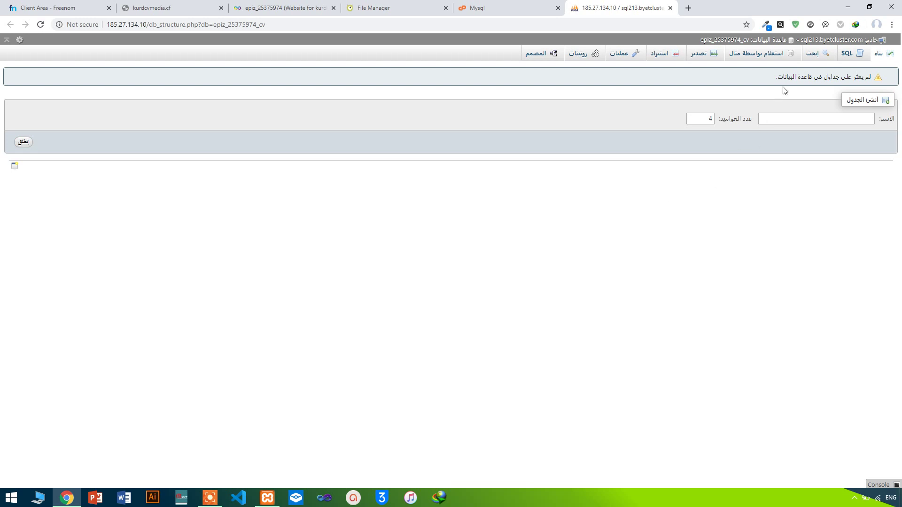
pyautogui.click(848, 41)
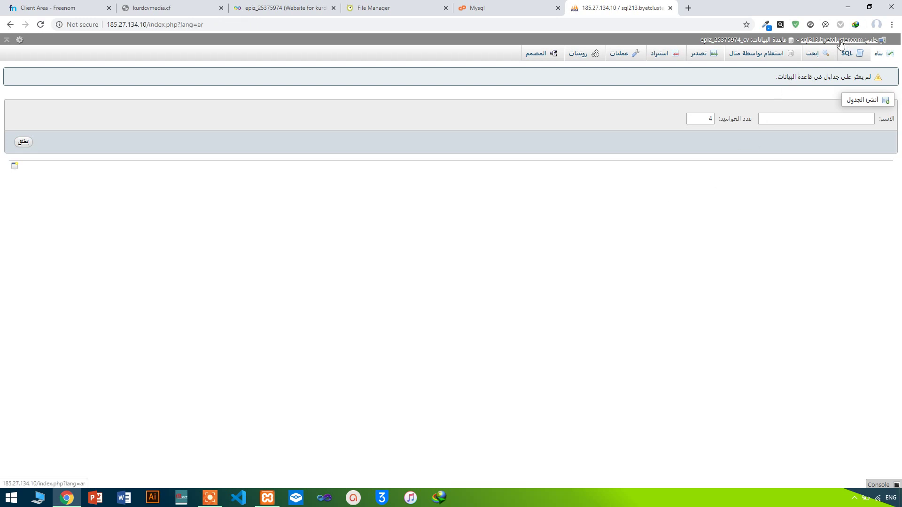
pyautogui.click(728, 104)
pyautogui.click(729, 77)
pyautogui.click(773, 161)
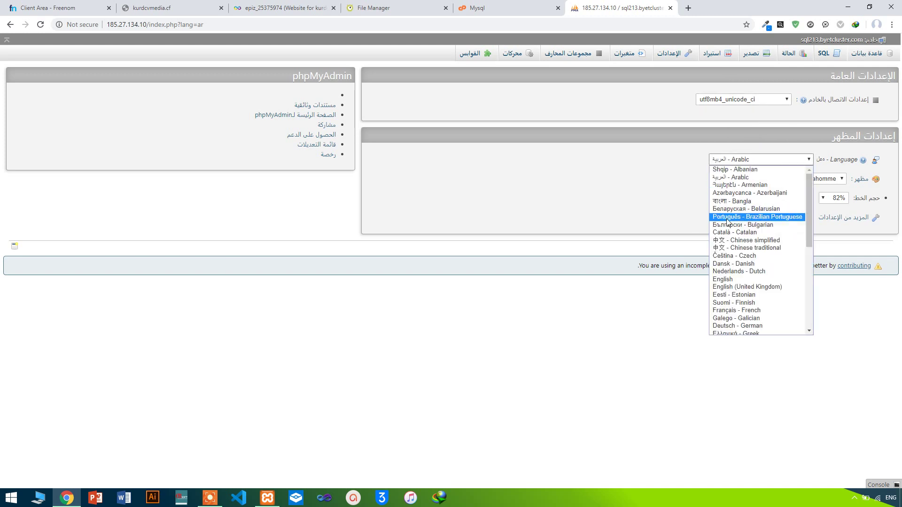
pyautogui.click(729, 280)
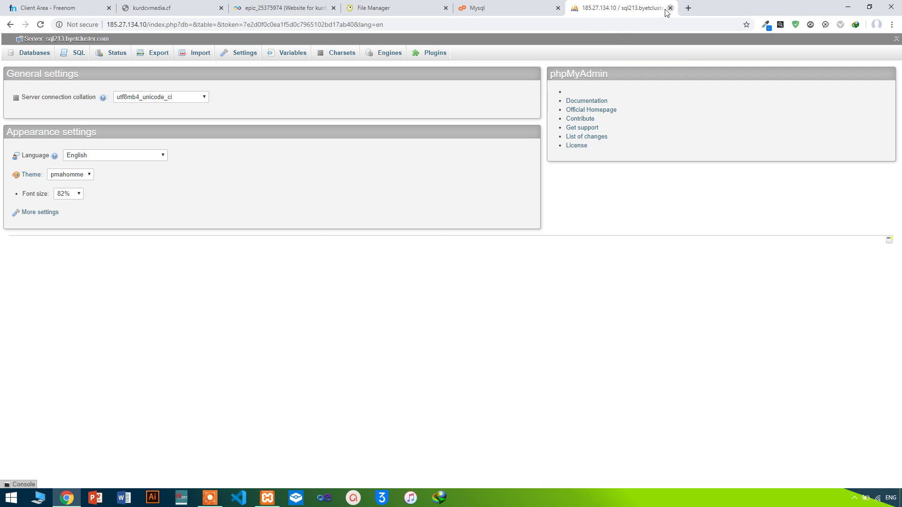
# Reopen the cv database in phpMyAdmin from the MySQL Databases page and close the older phpMyAdmin tab
pyautogui.click(441, 5)
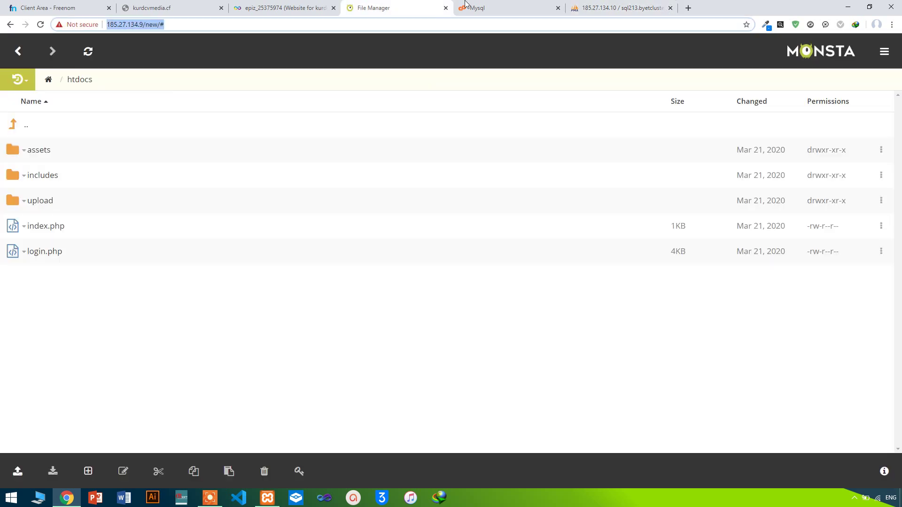
pyautogui.click(466, 4)
pyautogui.click(782, 378)
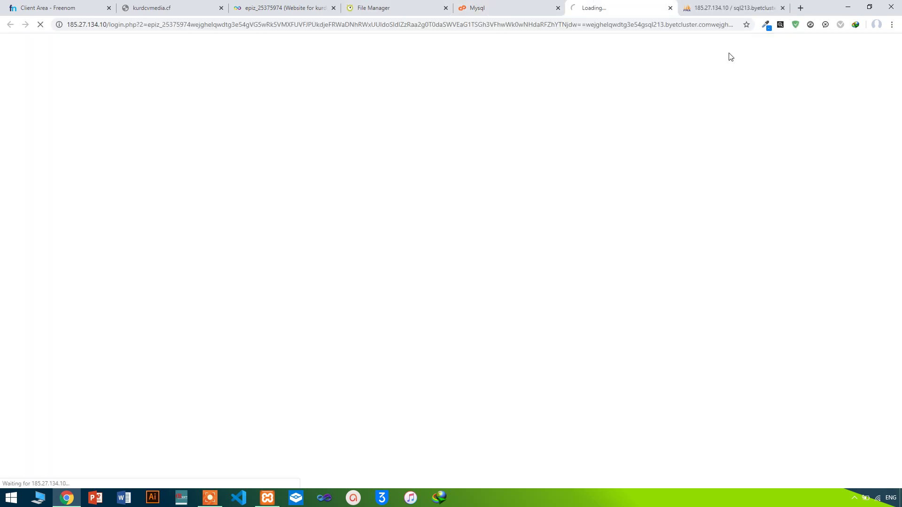
pyautogui.click(782, 8)
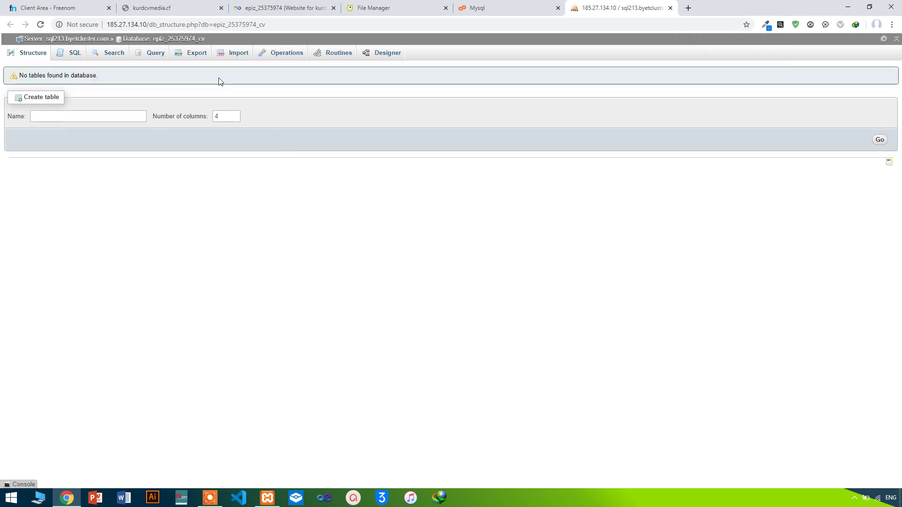
# Import the cv.sql file from the desktop into the hosted cv database
pyautogui.click(234, 55)
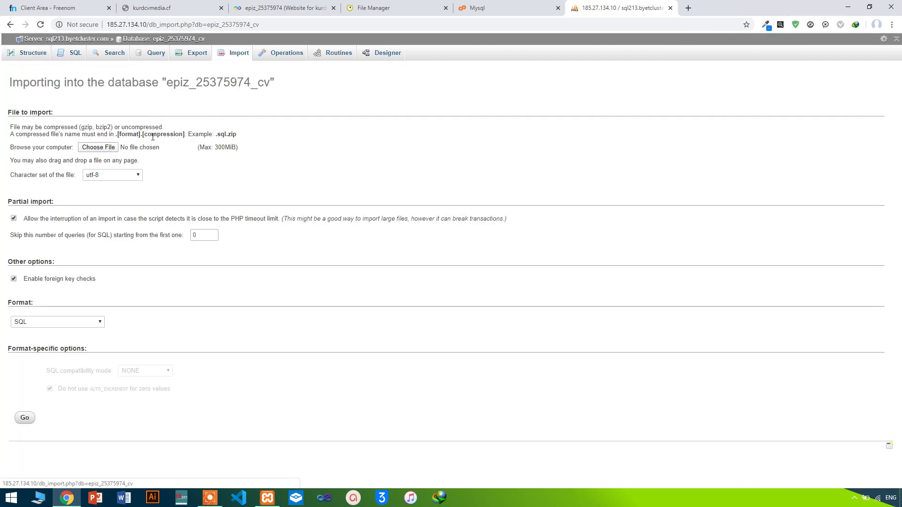
pyautogui.click(106, 149)
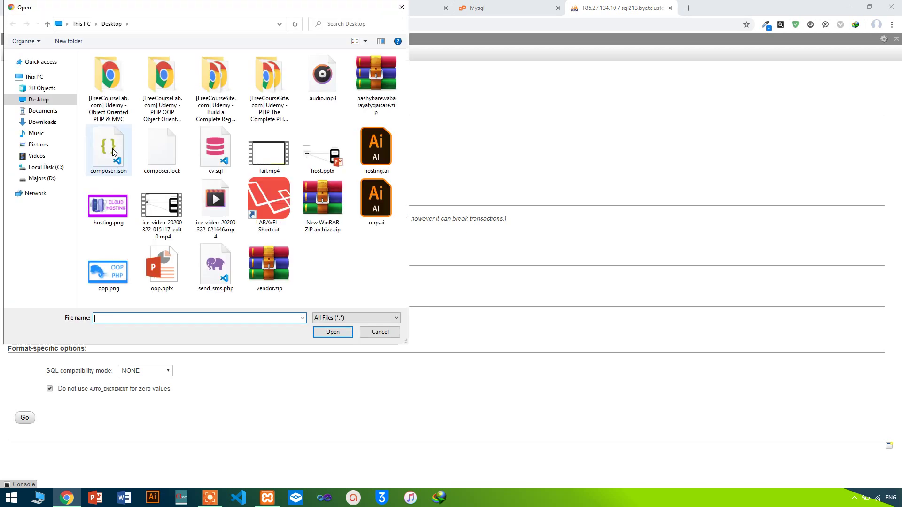
pyautogui.doubleClick(217, 155)
pyautogui.click(26, 412)
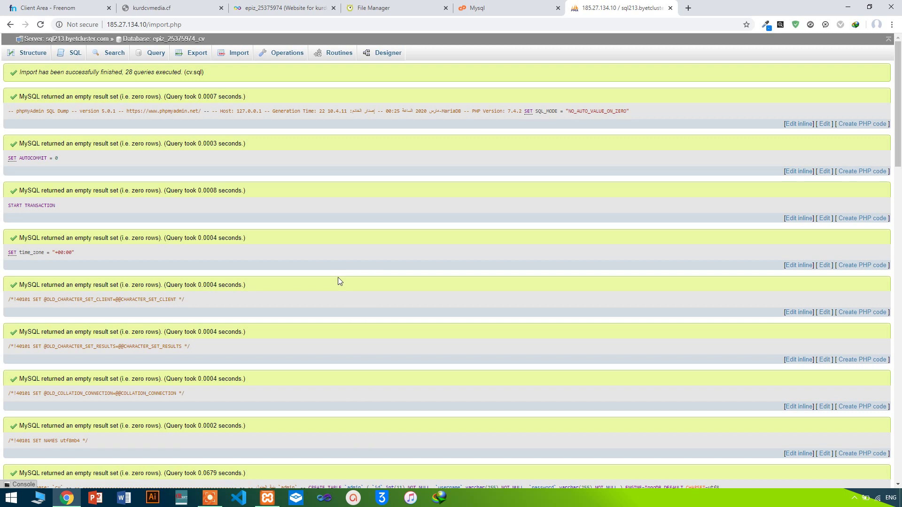
# Set the cv database's collation to utf8_general_ci and check the imported tables in its structure view
pyautogui.click(285, 57)
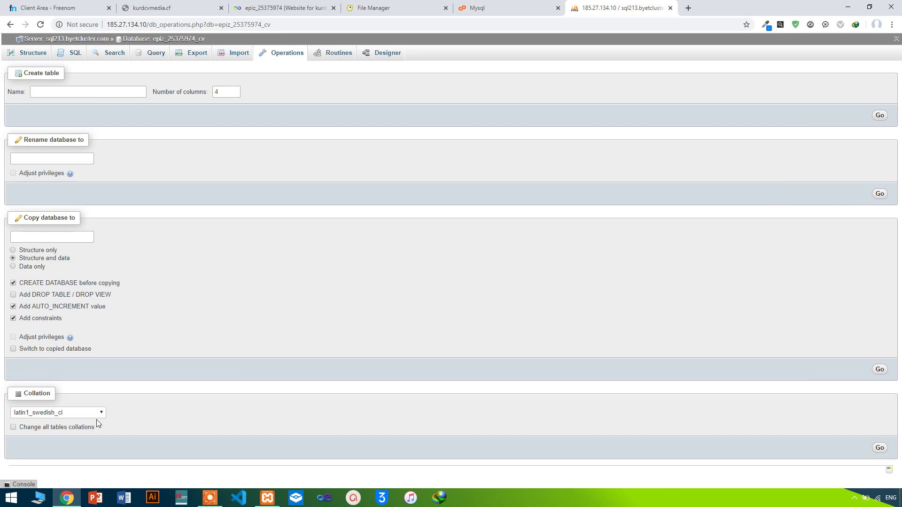
pyautogui.click(45, 412)
pyautogui.scroll(-5, 69, 323)
pyautogui.scroll(-10, 69, 324)
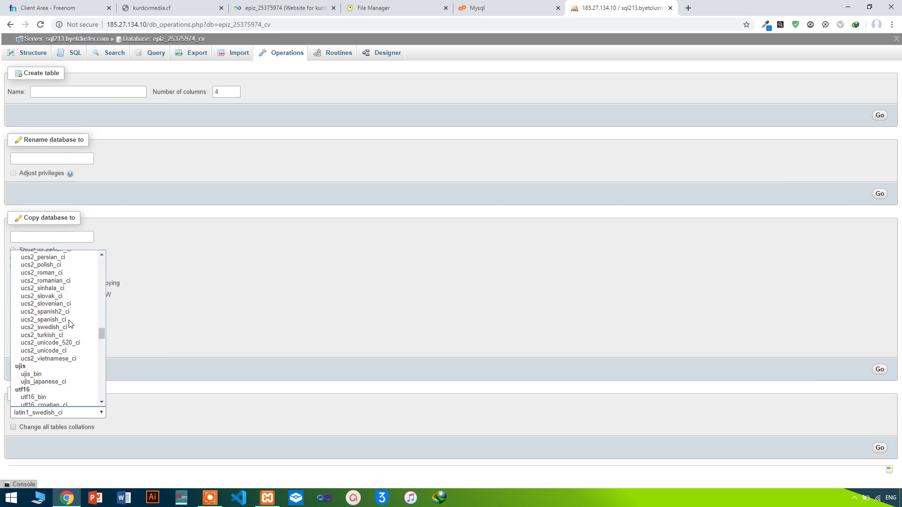
pyautogui.scroll(-12, 70, 323)
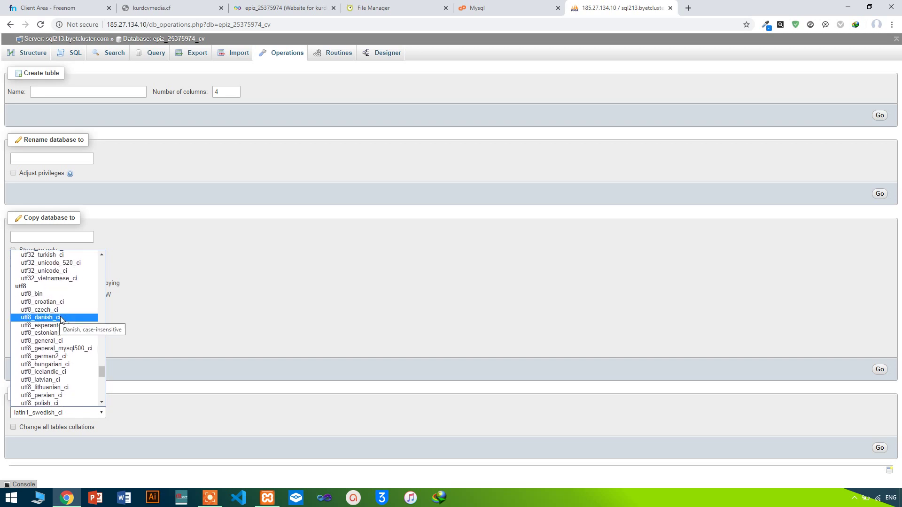
pyautogui.click(78, 341)
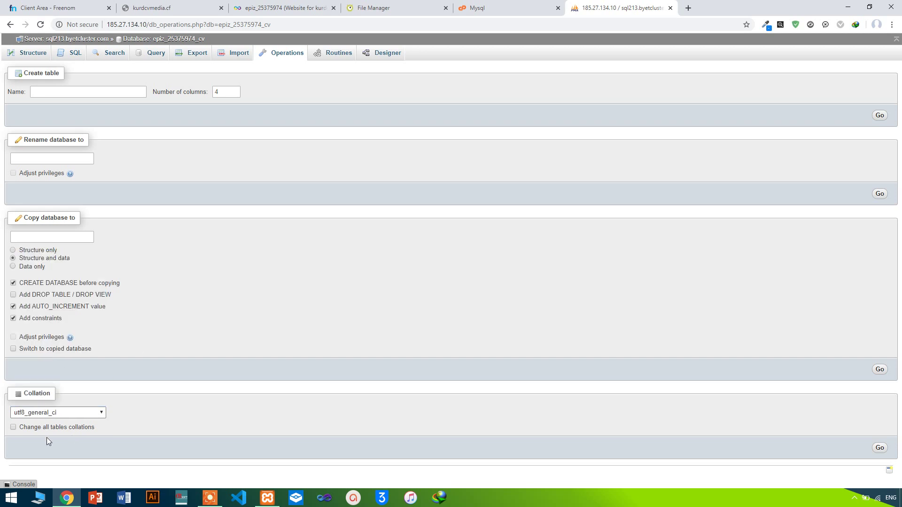
pyautogui.click(878, 450)
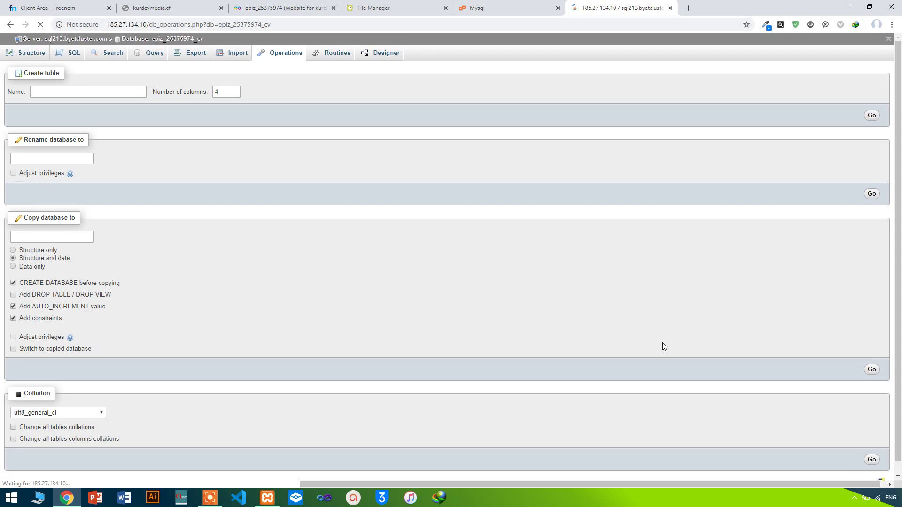
pyautogui.click(25, 55)
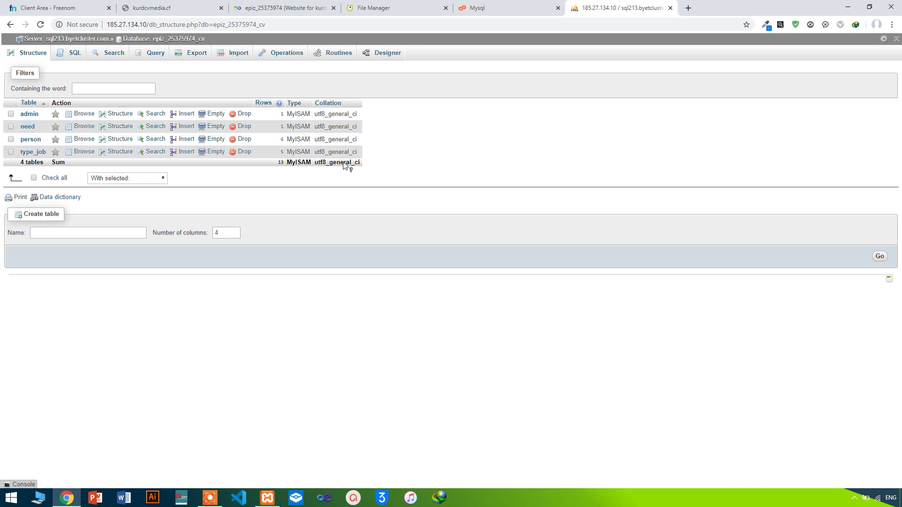
# Close the phpMyAdmin and MySQL Databases tabs, and open the detailed account settings through the InfinityFree control panel
pyautogui.click(670, 8)
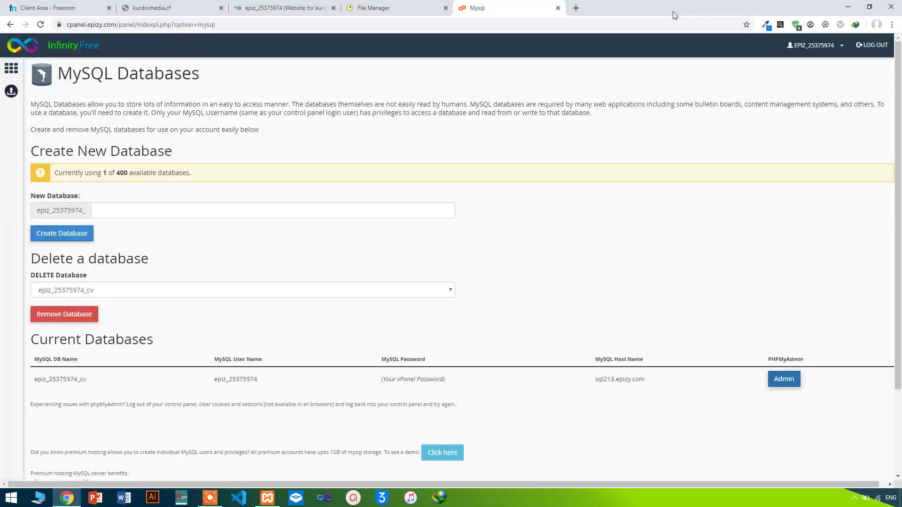
pyautogui.click(558, 8)
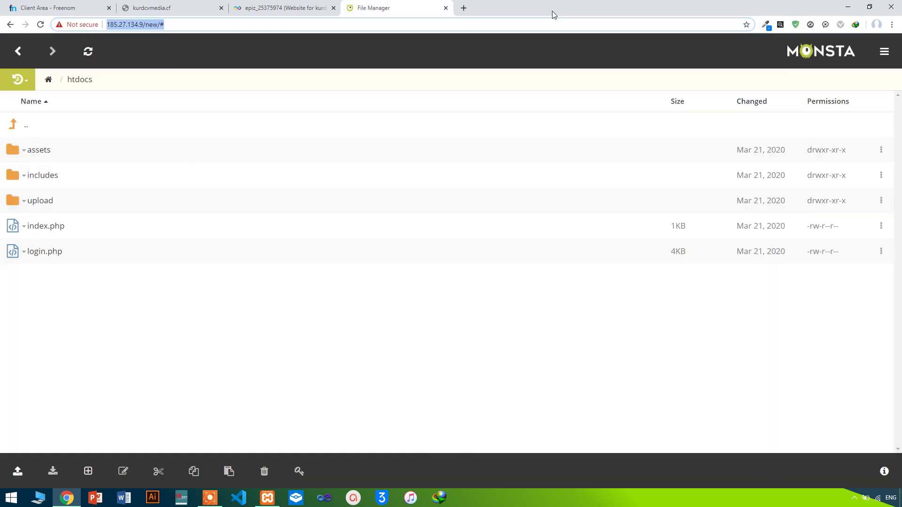
pyautogui.click(296, 6)
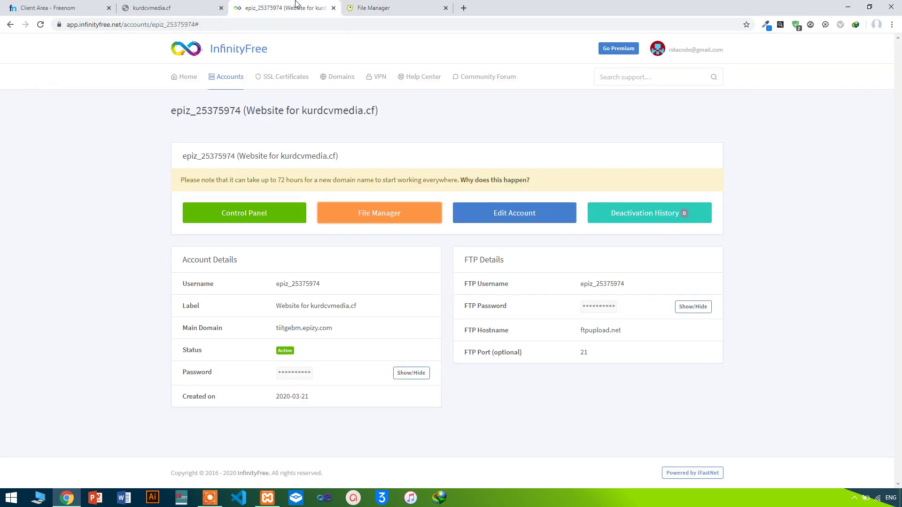
pyautogui.click(237, 209)
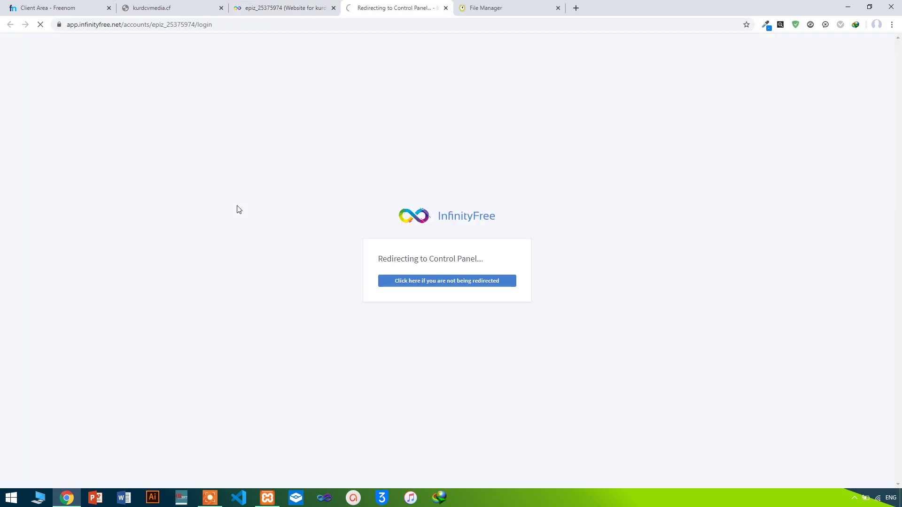
pyautogui.scroll(-5, 724, 338)
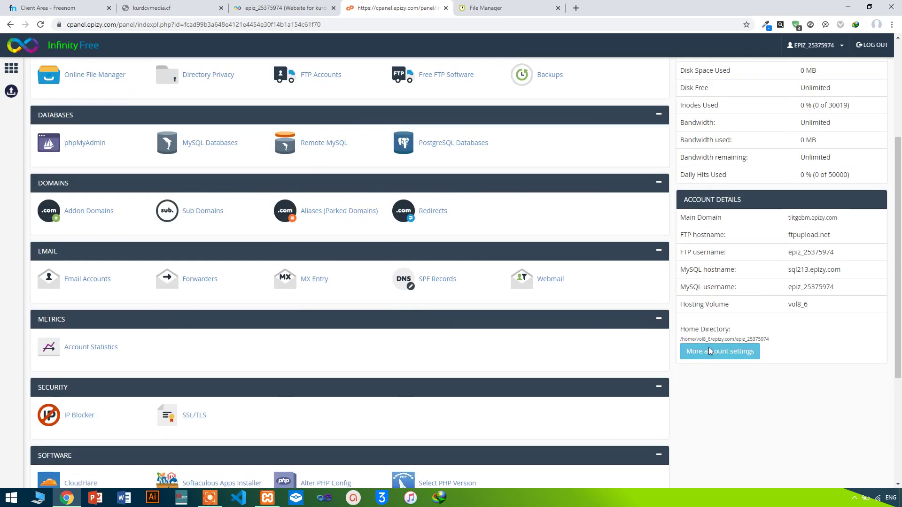
pyautogui.click(721, 341)
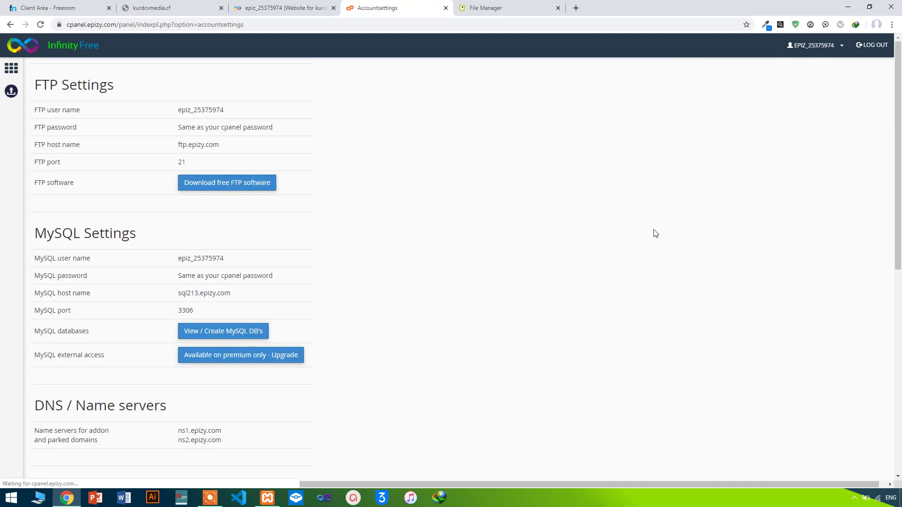
# Enlarge the MySQL settings on the account settings page and copy the MySQL user name
pyautogui.scroll(4, 238, 263)
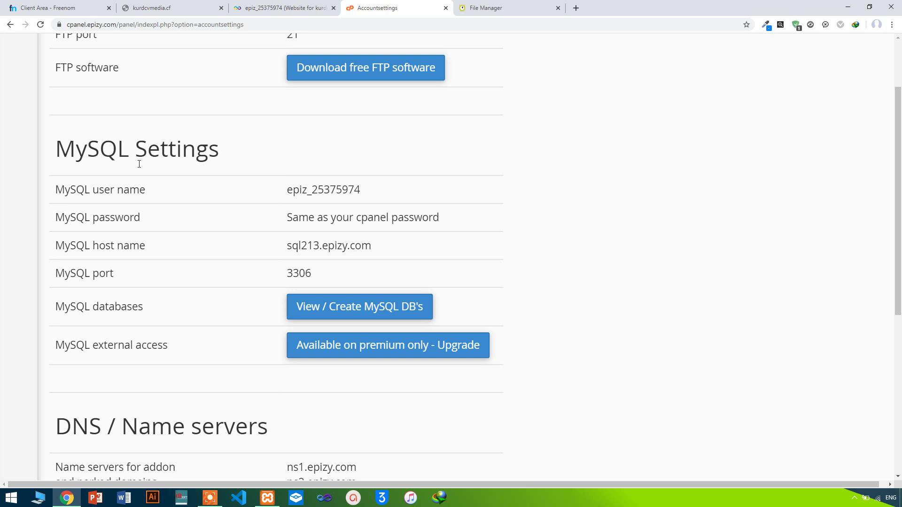
pyautogui.scroll(2, 139, 164)
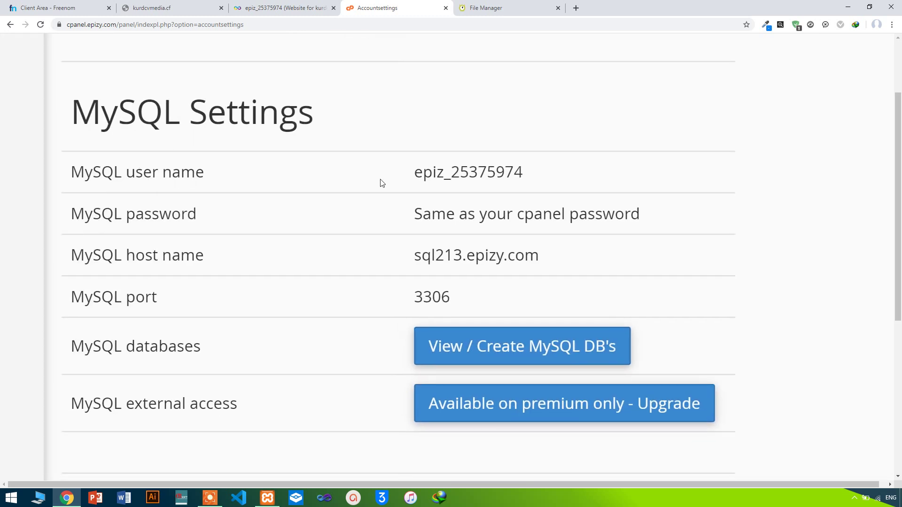
pyautogui.moveTo(525, 173); pyautogui.dragTo(410, 185)
pyautogui.hotkey('ctrl', 'c')
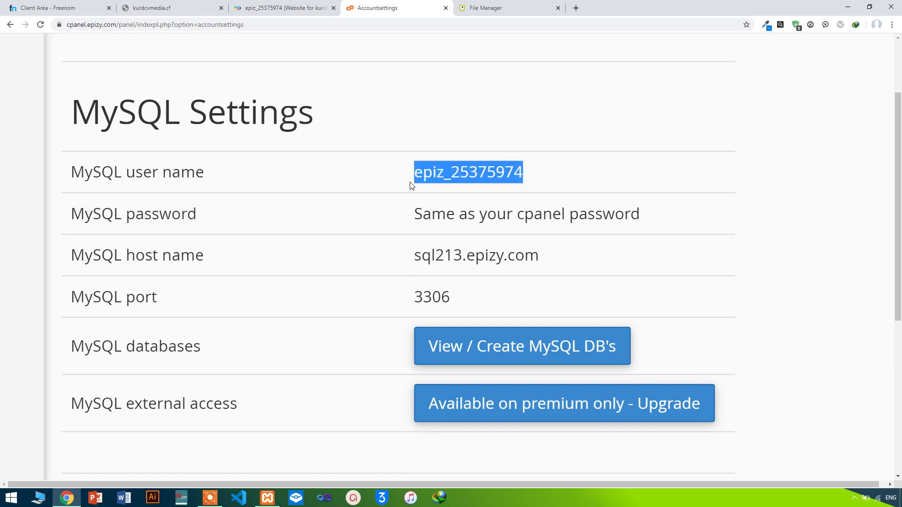
# Return to the web file manager and open config.php from the includes folder for editing
pyautogui.click(460, 5)
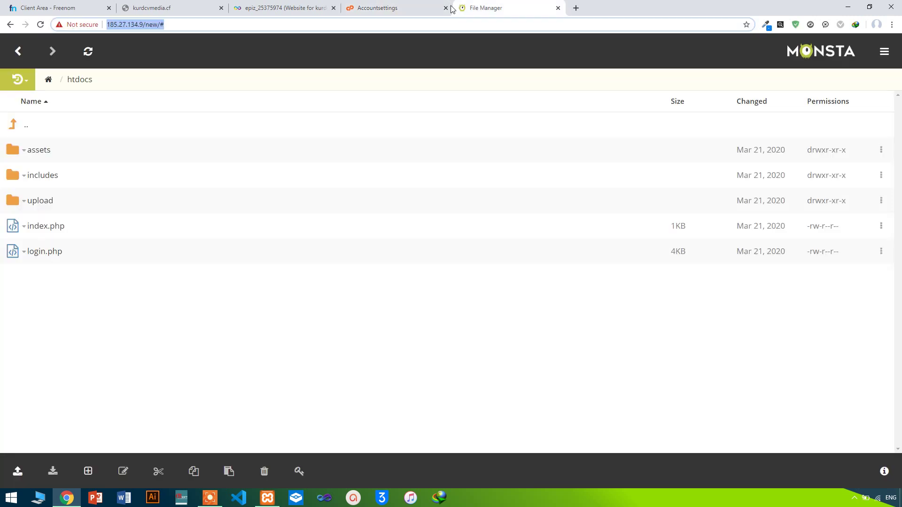
pyautogui.click(40, 176)
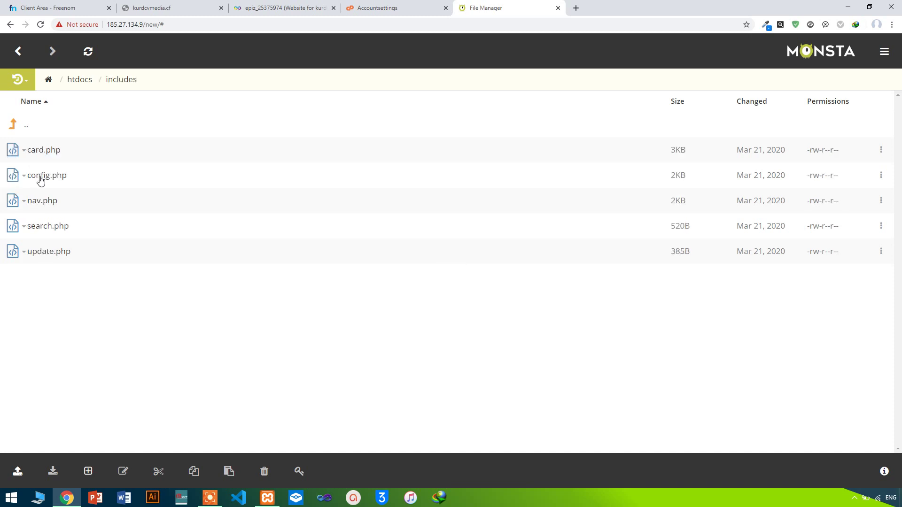
pyautogui.rightClick(50, 180)
pyautogui.click(74, 187)
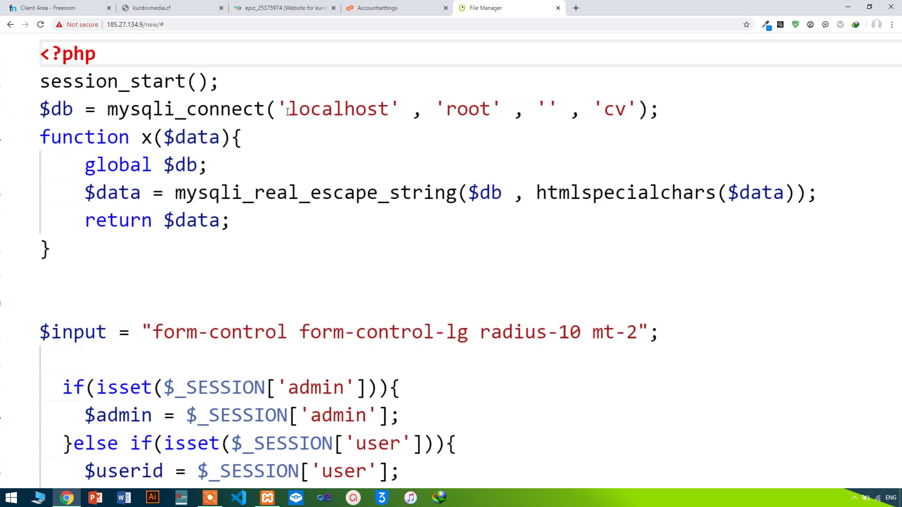
# Replace the root user in config.php's mysqli_connect call with the copied MySQL user name
pyautogui.doubleClick(621, 102)
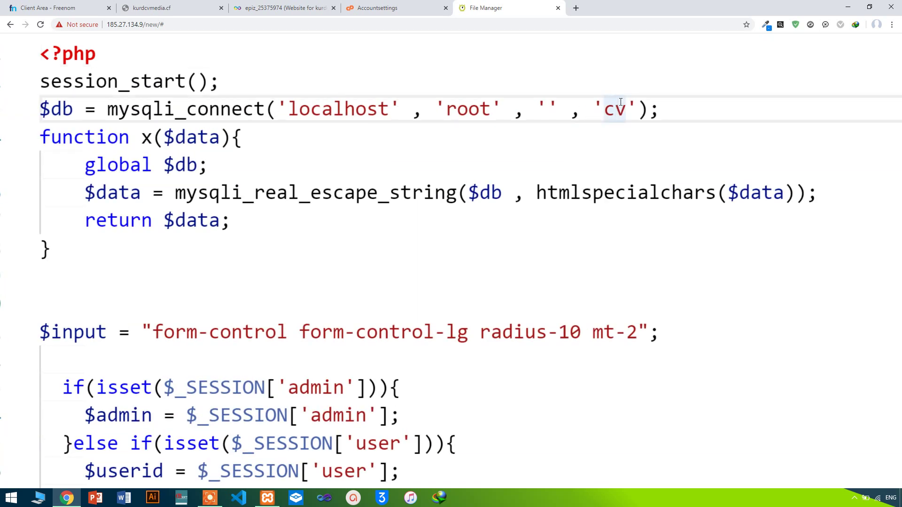
pyautogui.moveTo(489, 111); pyautogui.dragTo(447, 112)
pyautogui.hotkey('ctrl', 'v')
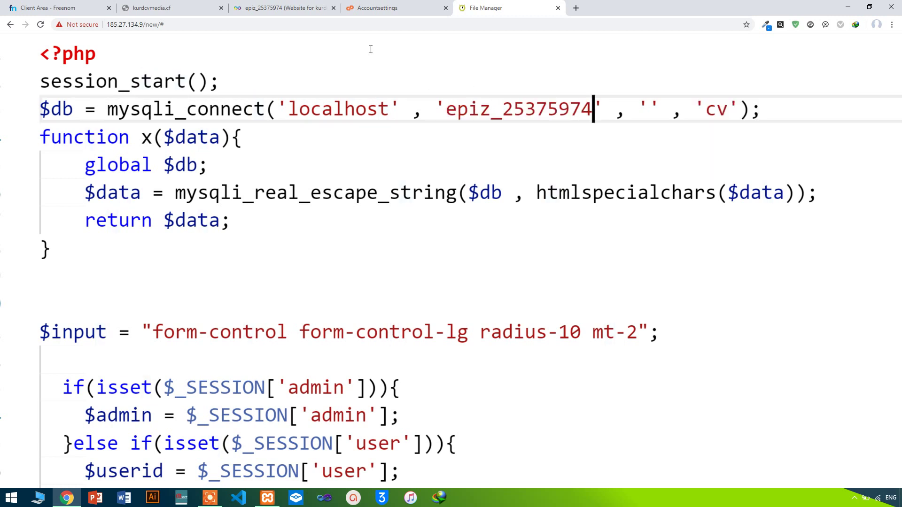
# Reveal the hosting account password in the InfinityFree account details and copy it
pyautogui.click(238, 5)
pyautogui.click(367, 4)
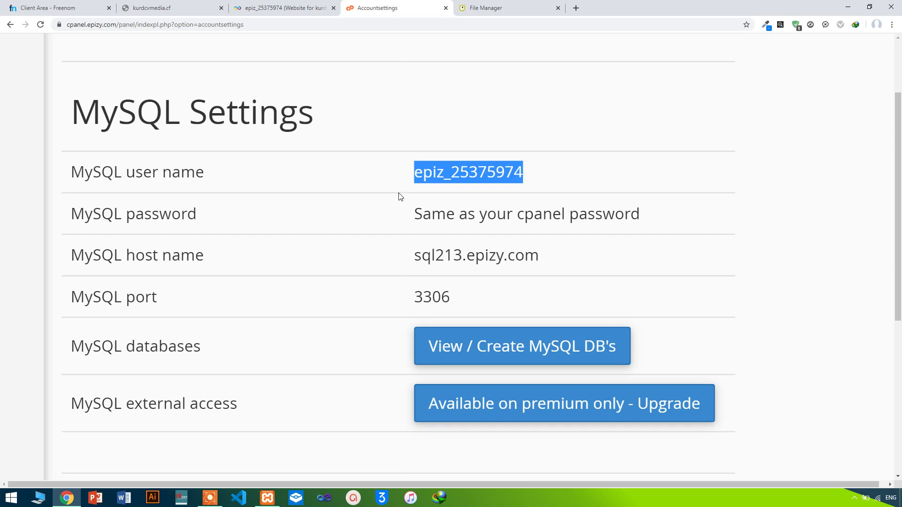
pyautogui.click(266, 5)
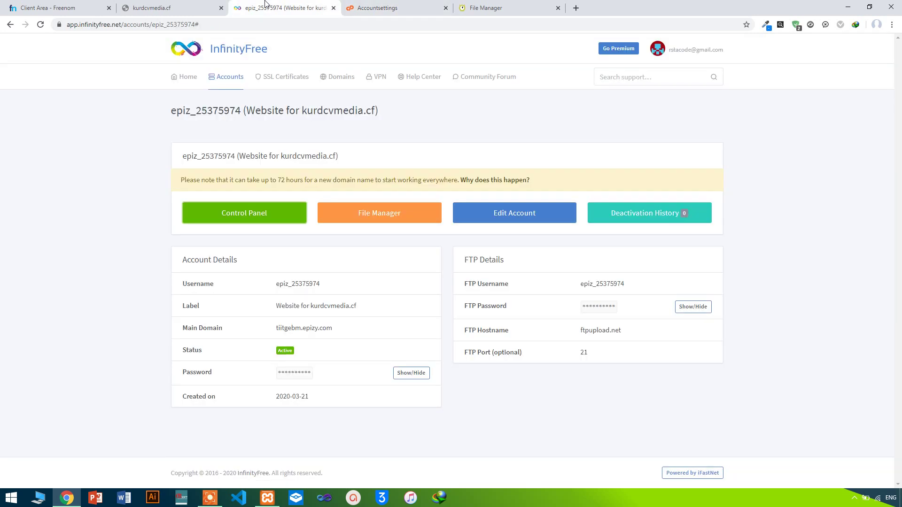
pyautogui.scroll(5, 346, 407)
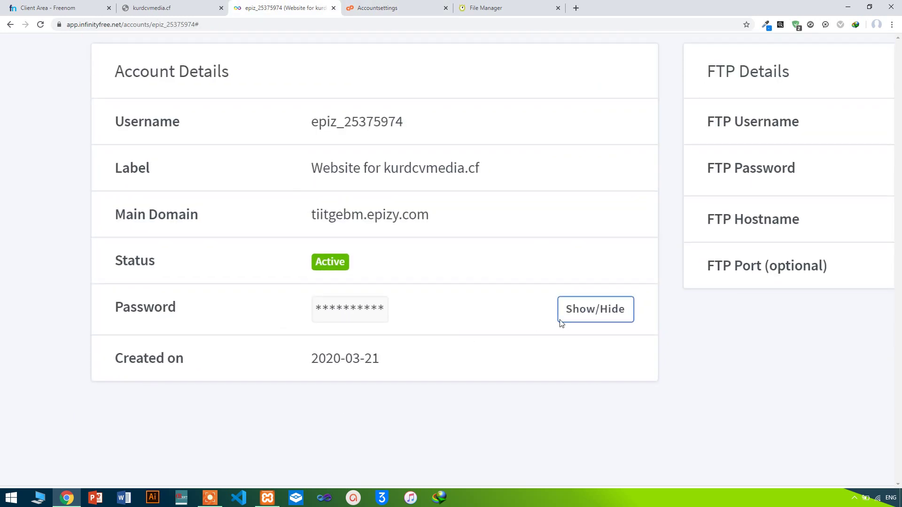
pyautogui.click(571, 320)
pyautogui.doubleClick(364, 311)
pyautogui.hotkey('ctrl', 'c')
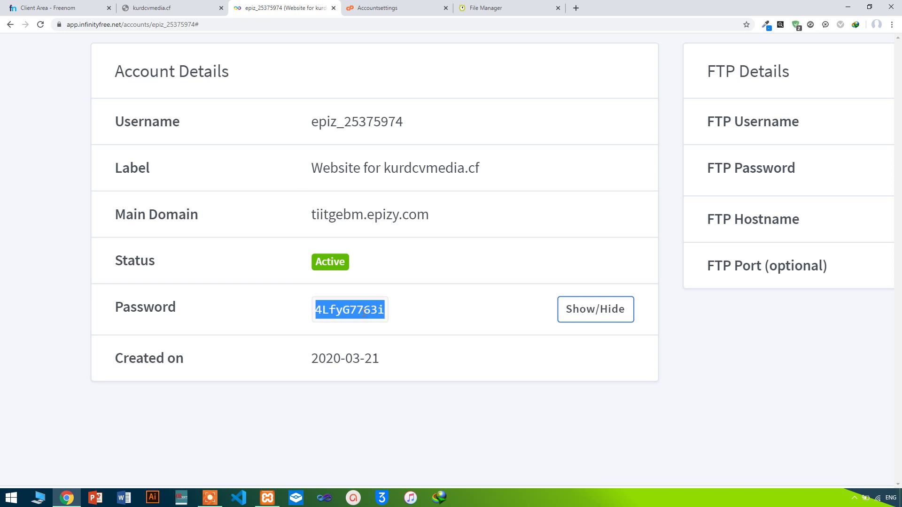
# Paste the account password into the empty password argument of mysqli_connect in config.php
pyautogui.scroll(-5, 364, 311)
pyautogui.click(512, 13)
pyautogui.click(652, 115)
pyautogui.hotkey('ctrl', 'v')
pyautogui.scroll(-5, 651, 117)
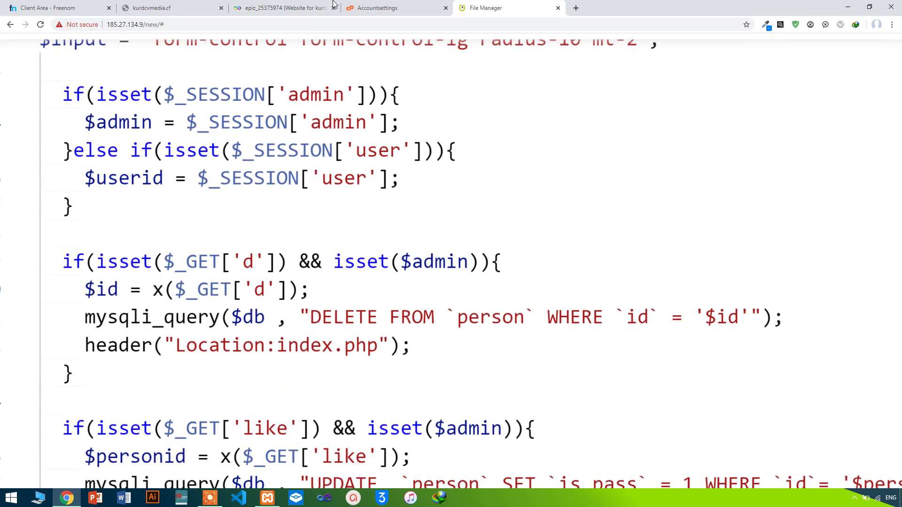
# Copy the MySQL host name sql213.epizy.com from the MySQL settings on the account settings page
pyautogui.click(366, 6)
pyautogui.scroll(-1, 268, 262)
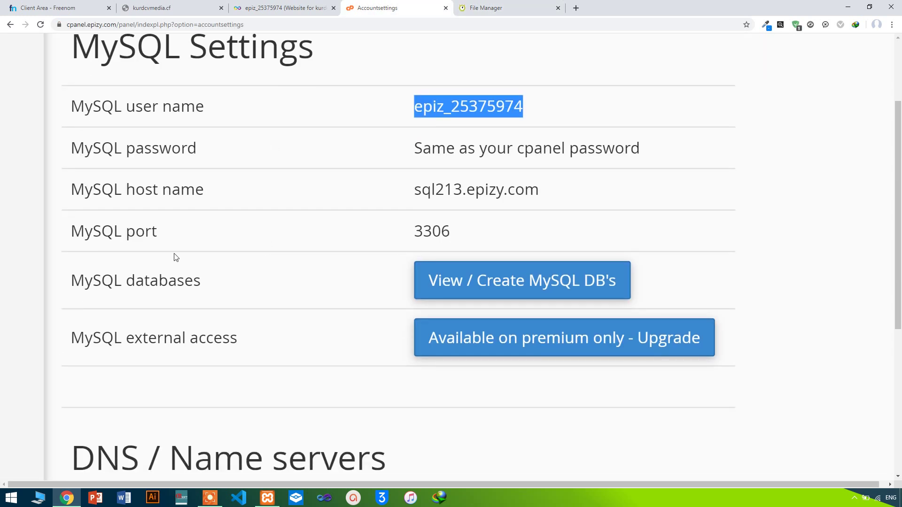
pyautogui.moveTo(74, 190); pyautogui.dragTo(204, 191)
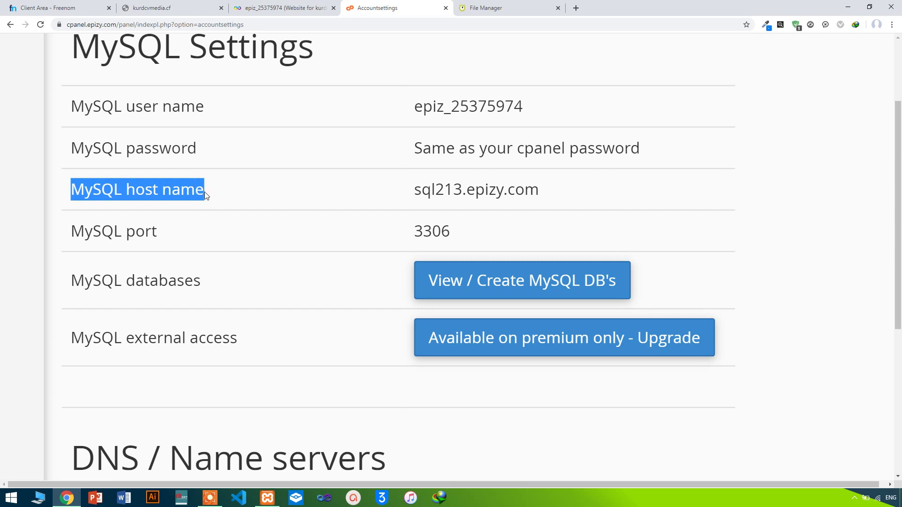
pyautogui.click(409, 192)
pyautogui.moveTo(552, 186); pyautogui.dragTo(409, 191)
pyautogui.hotkey('ctrl', 'c')
# Replace localhost in config.php's mysqli_connect call with sql213.epizy.com
pyautogui.click(481, 4)
pyautogui.scroll(10, 299, 127)
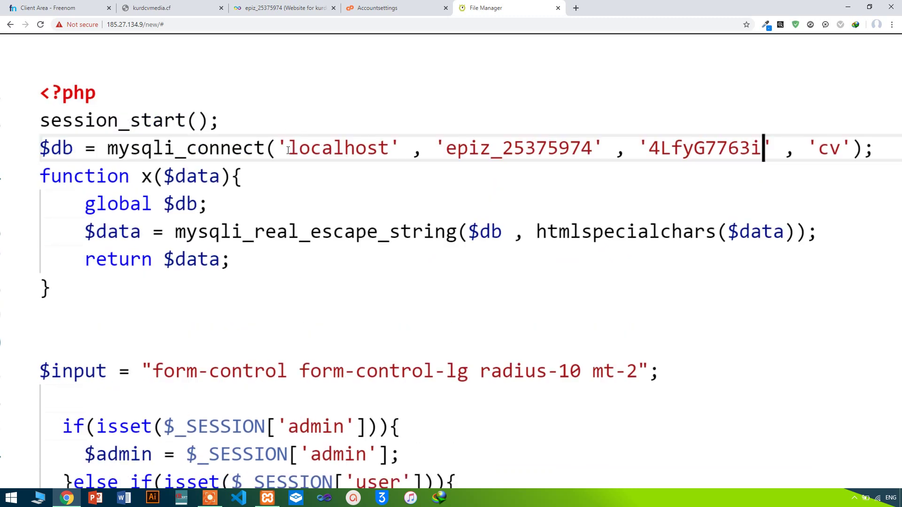
pyautogui.moveTo(288, 148); pyautogui.dragTo(388, 148)
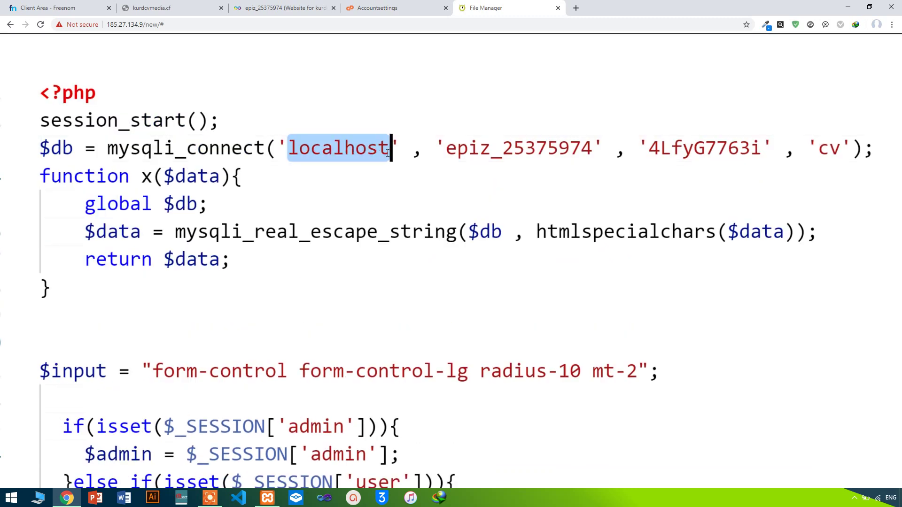
pyautogui.hotkey('ctrl', 'v')
pyautogui.scroll(-10, 387, 153)
# Open the MySQL databases page from the account settings and copy the hosted cv database's full name
pyautogui.click(410, 3)
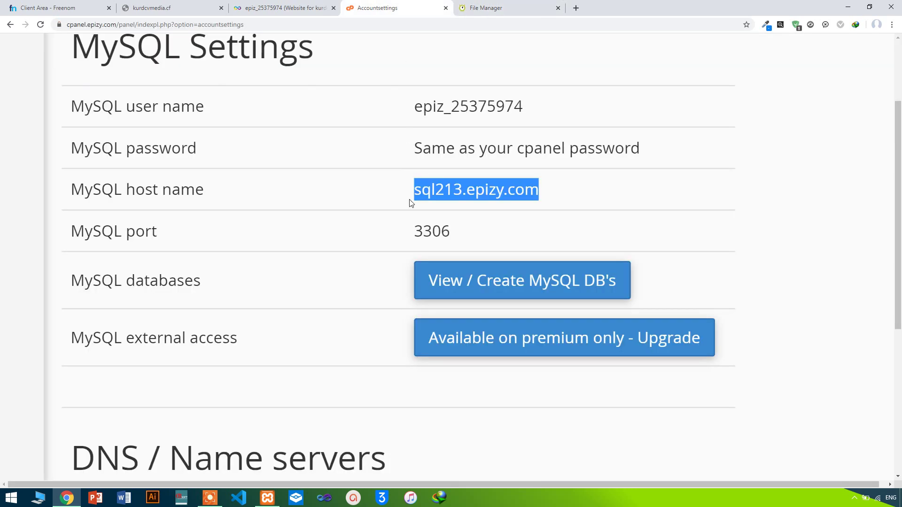
pyautogui.click(423, 292)
pyautogui.scroll(-4, 423, 292)
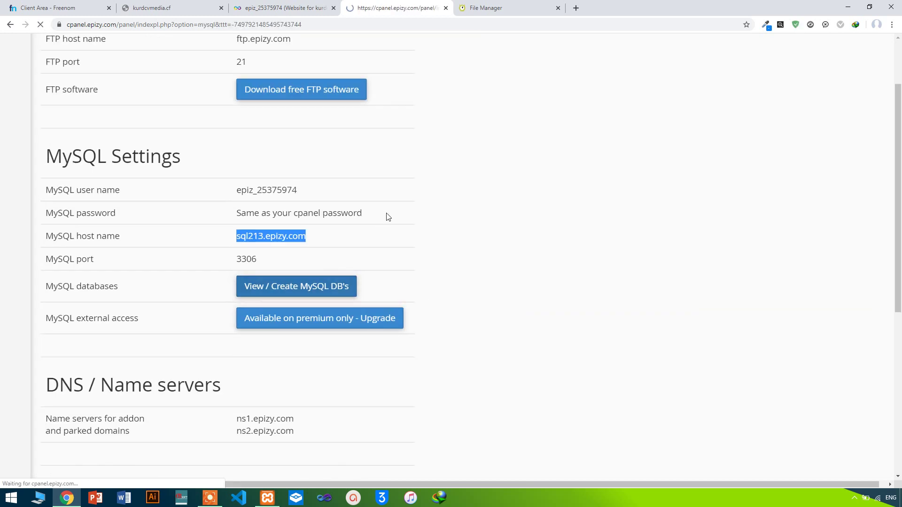
pyautogui.scroll(4, 27, 374)
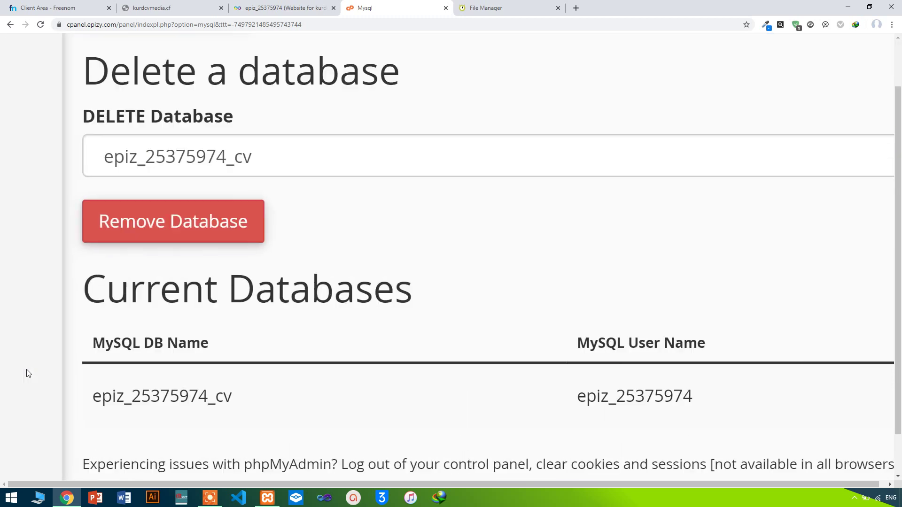
pyautogui.scroll(-1, 109, 310)
pyautogui.moveTo(91, 351); pyautogui.dragTo(247, 336)
pyautogui.hotkey('ctrl', 'c')
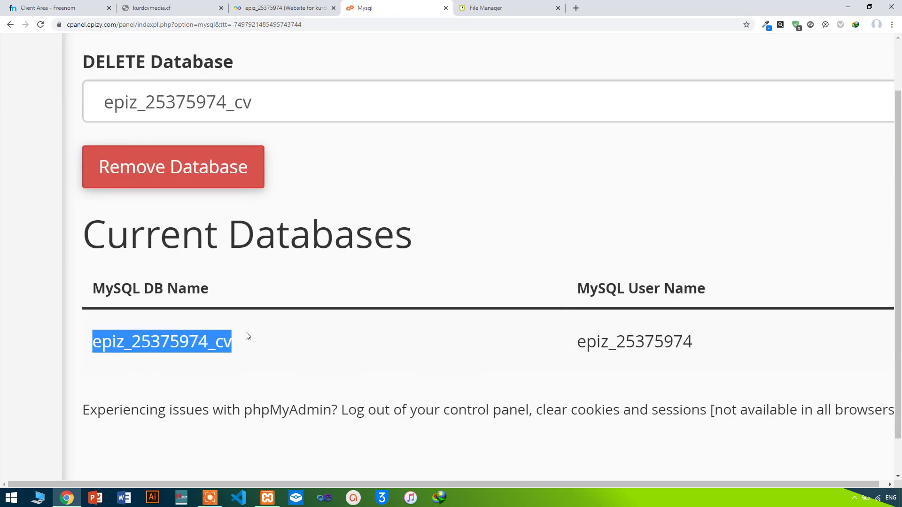
# Replace the cv database name in config.php's mysqli_connect call with the copied full database name
pyautogui.click(474, 5)
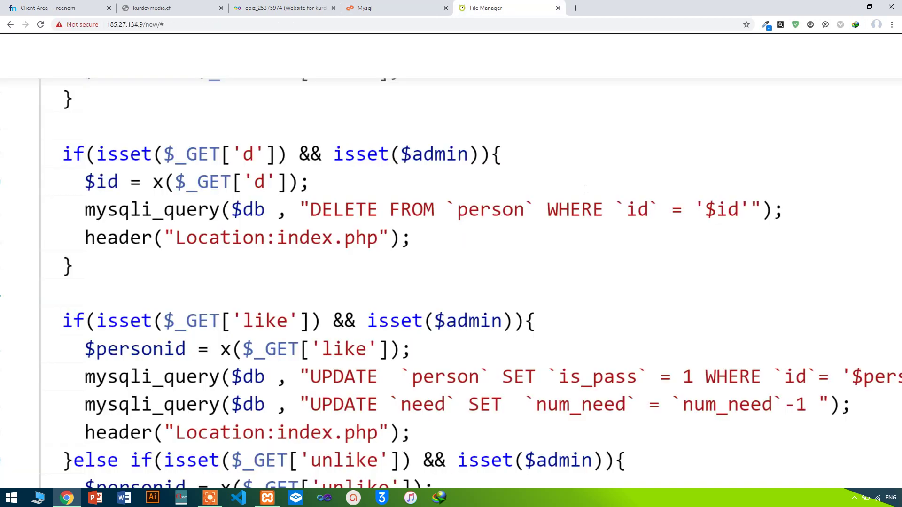
pyautogui.scroll(8, 586, 189)
pyautogui.scroll(-9, 586, 189)
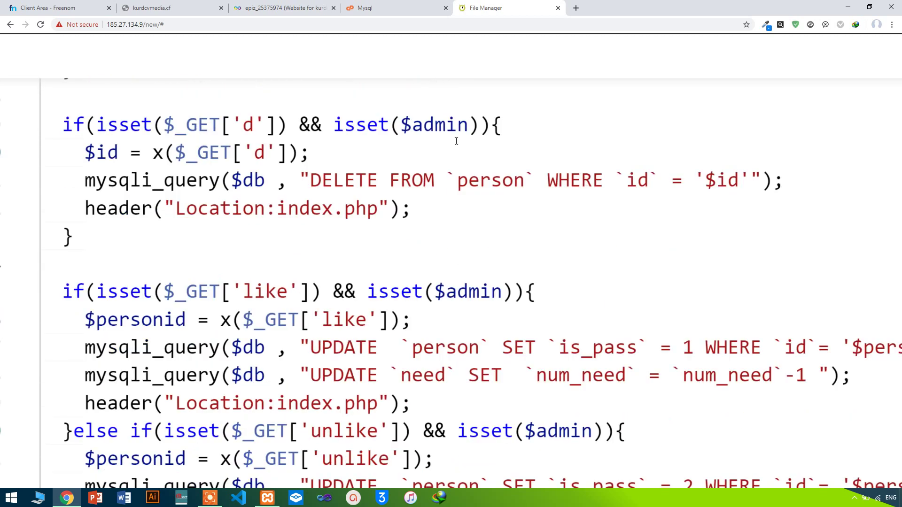
pyautogui.scroll(5, 456, 141)
pyautogui.scroll(4, 601, 182)
pyautogui.hscroll(3, 600, 181)
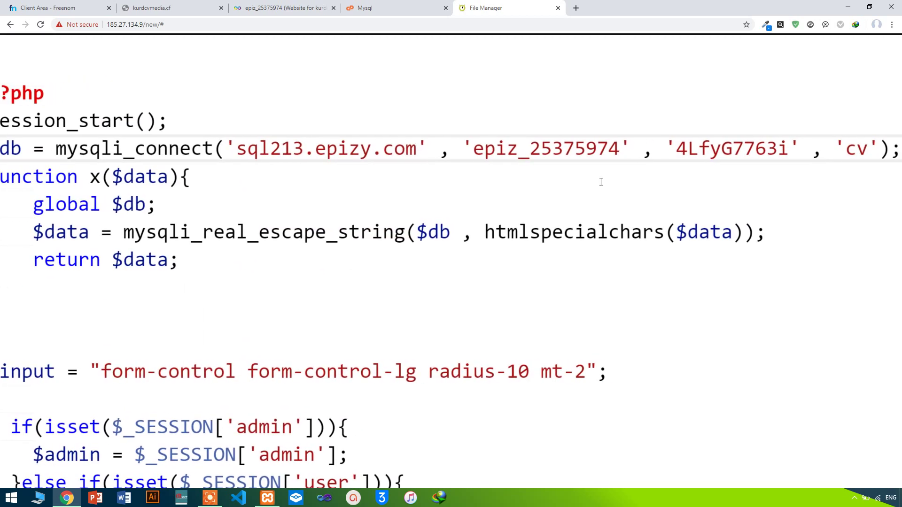
pyautogui.doubleClick(760, 149)
pyautogui.hotkey('ctrl', 'v')
# Restore the normal zoom level, save config.php and close the editor
pyautogui.scroll(-2, 747, 152)
pyautogui.scroll(-20, 748, 151)
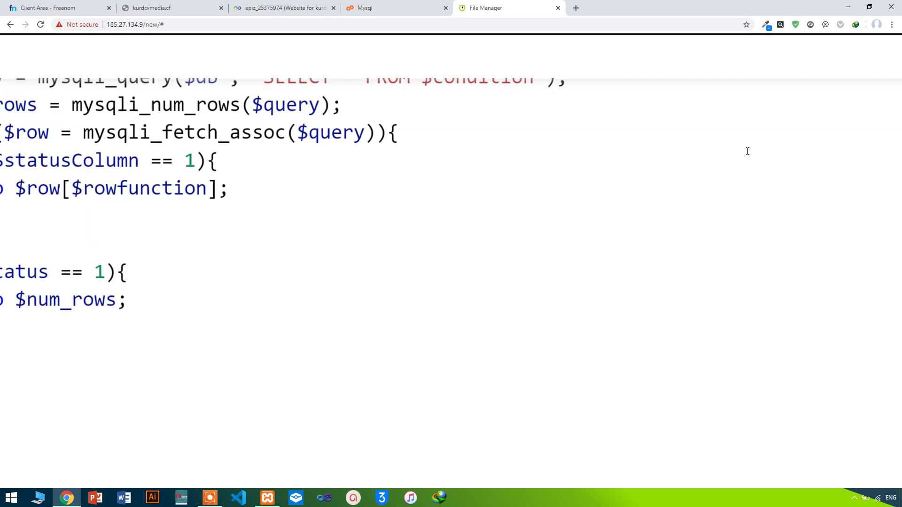
pyautogui.scroll(11, 747, 152)
pyautogui.hotkey('ctrl', '0')
pyautogui.scroll(10, 737, 364)
pyautogui.click(844, 478)
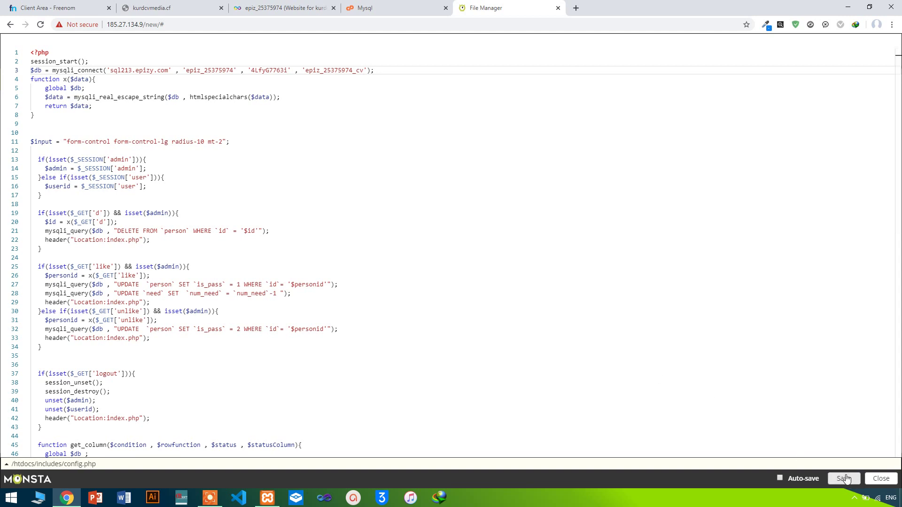
pyautogui.click(881, 478)
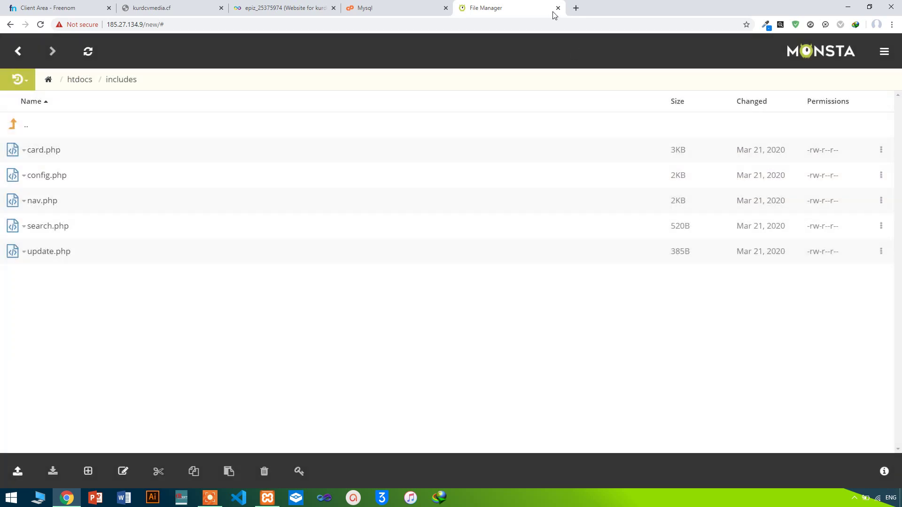
# Close the file manager and MySQL pages, reload the account page, and check the live site at kurdcvmedia.cf
pyautogui.click(557, 8)
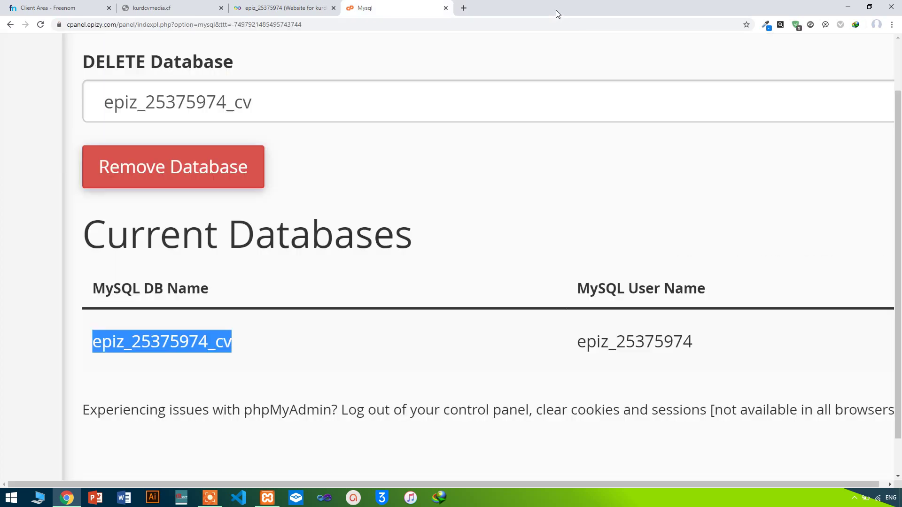
pyautogui.click(445, 9)
pyautogui.press('F5')
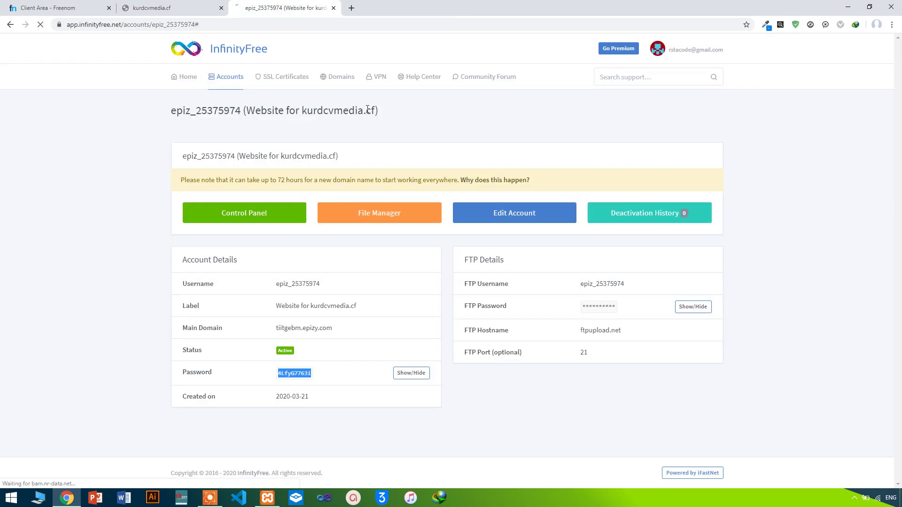
pyautogui.click(203, 6)
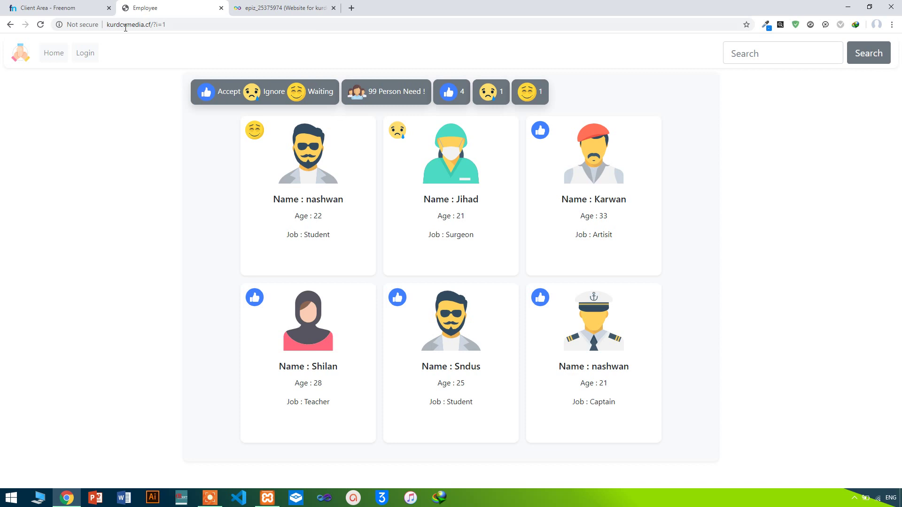
pyautogui.moveTo(109, 27); pyautogui.dragTo(165, 23)
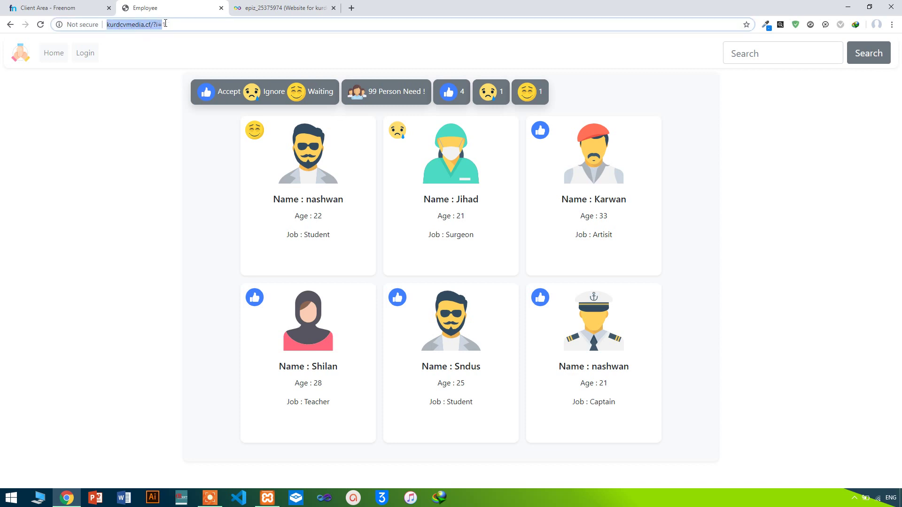
pyautogui.click(137, 86)
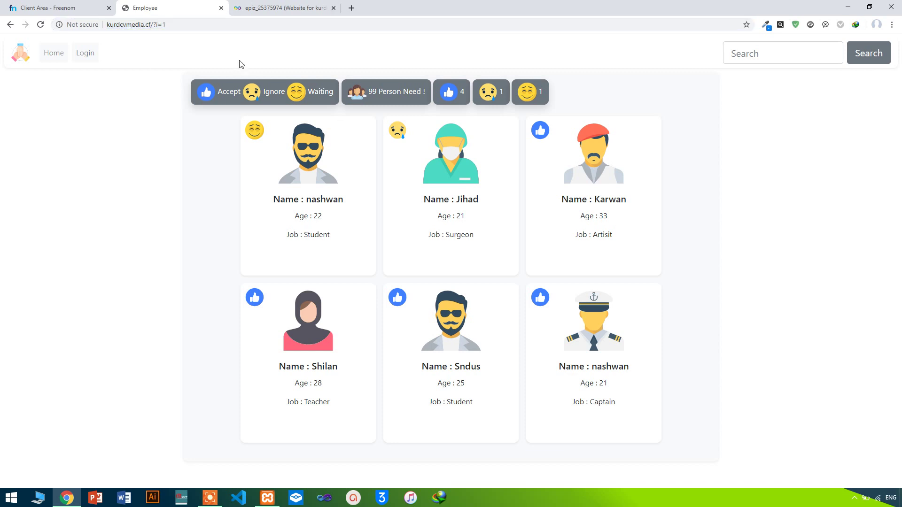
# Open the hosting control panel and view the PHP directives for kurdcvmedia.cf
pyautogui.click(311, 3)
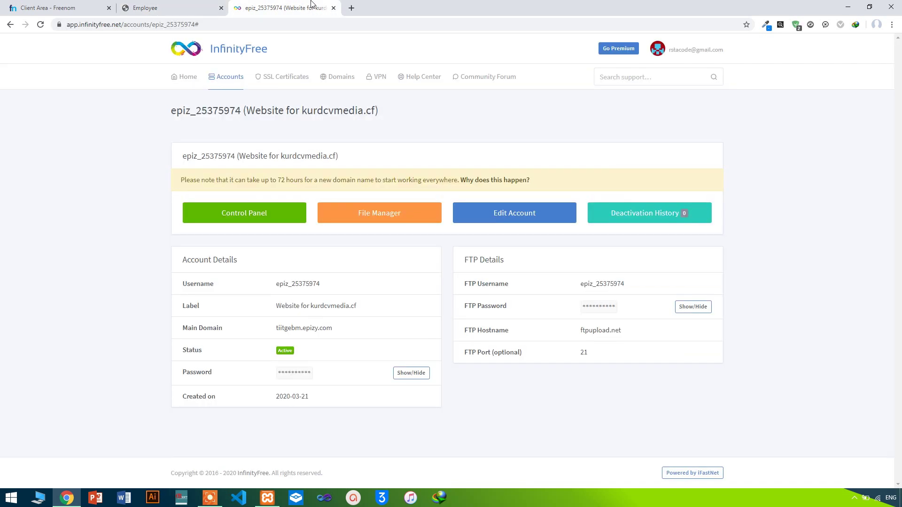
pyautogui.click(219, 5)
pyautogui.click(248, 5)
pyautogui.click(219, 6)
pyautogui.click(297, 5)
pyautogui.click(296, 222)
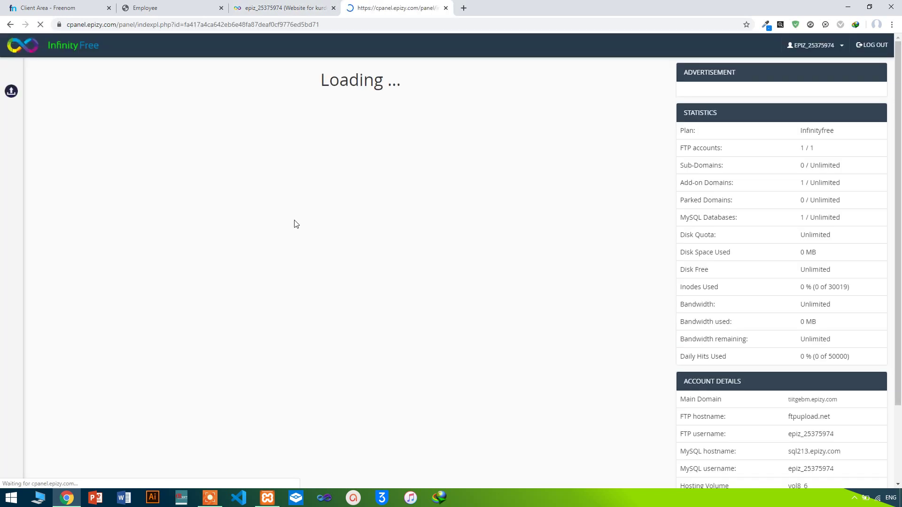
pyautogui.scroll(-8, 296, 224)
pyautogui.click(326, 292)
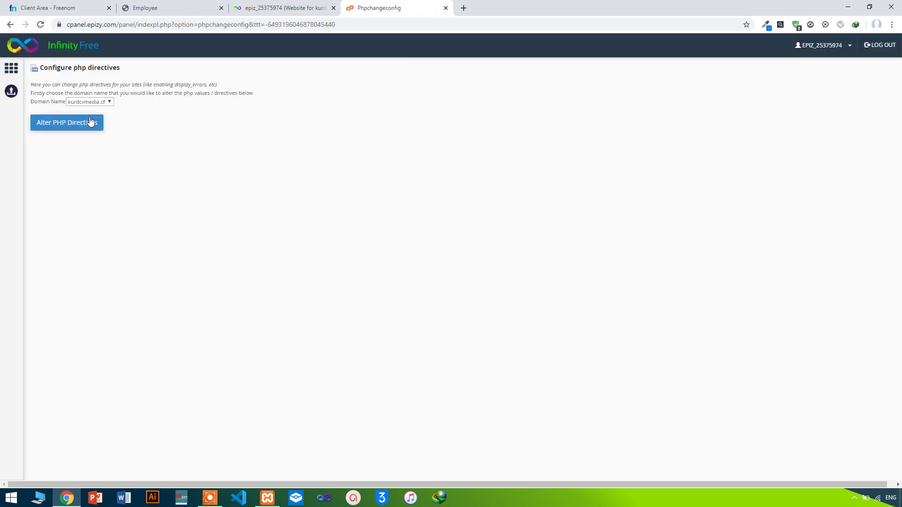
pyautogui.click(79, 129)
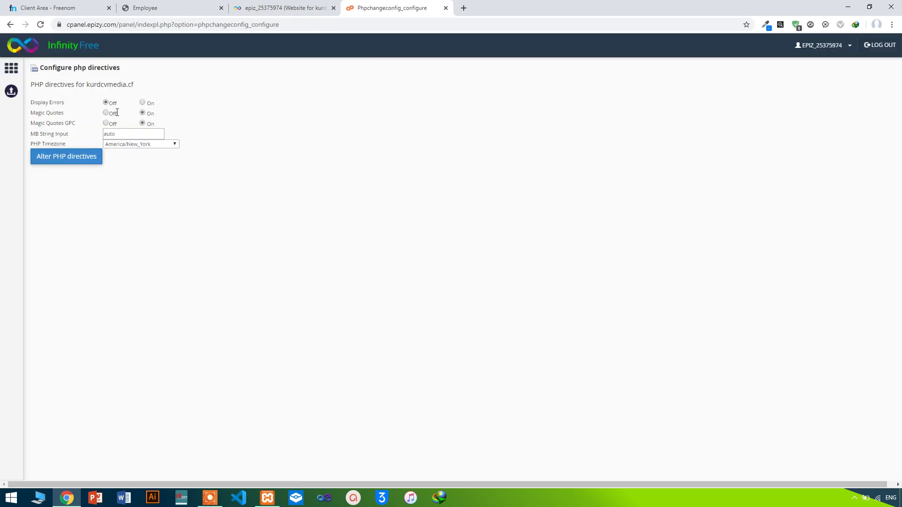
pyautogui.click(155, 7)
pyautogui.click(401, 5)
# Return to the control panel home and enable Cloudflare for kurdcvmedia.cf
pyautogui.click(14, 68)
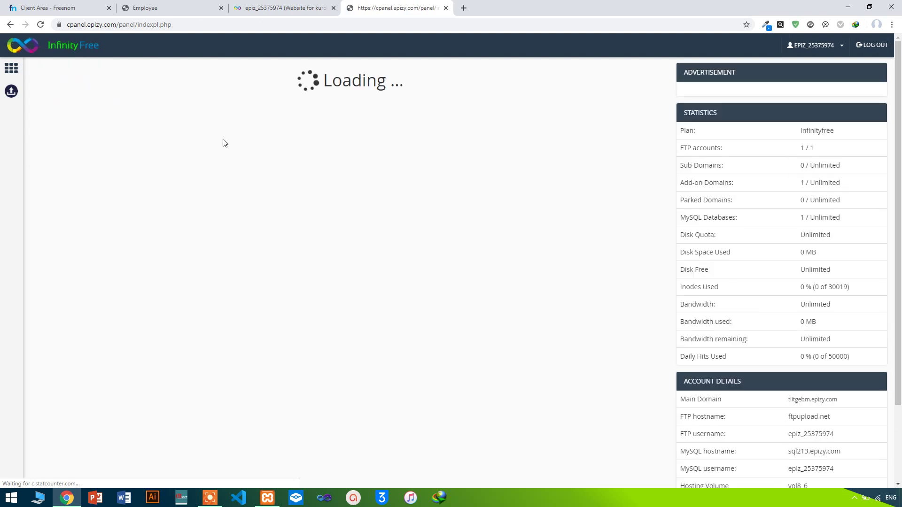
pyautogui.scroll(-8, 223, 142)
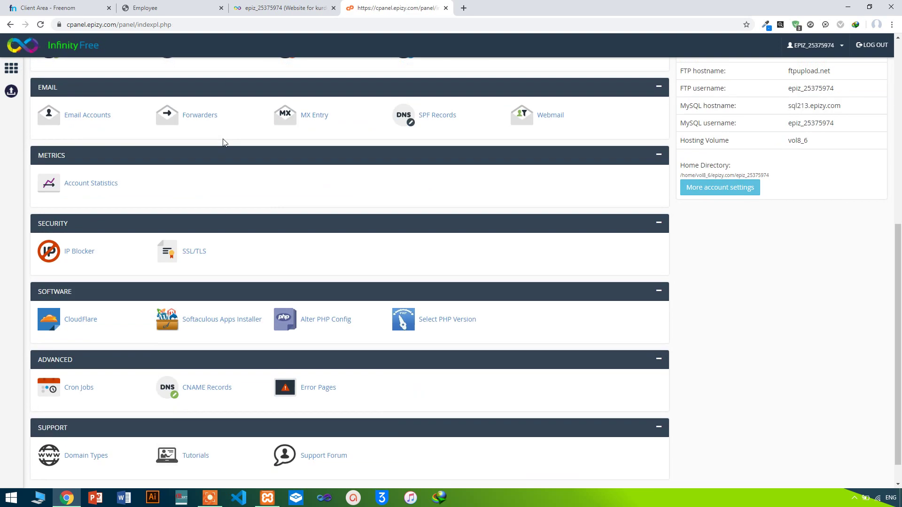
pyautogui.click(81, 307)
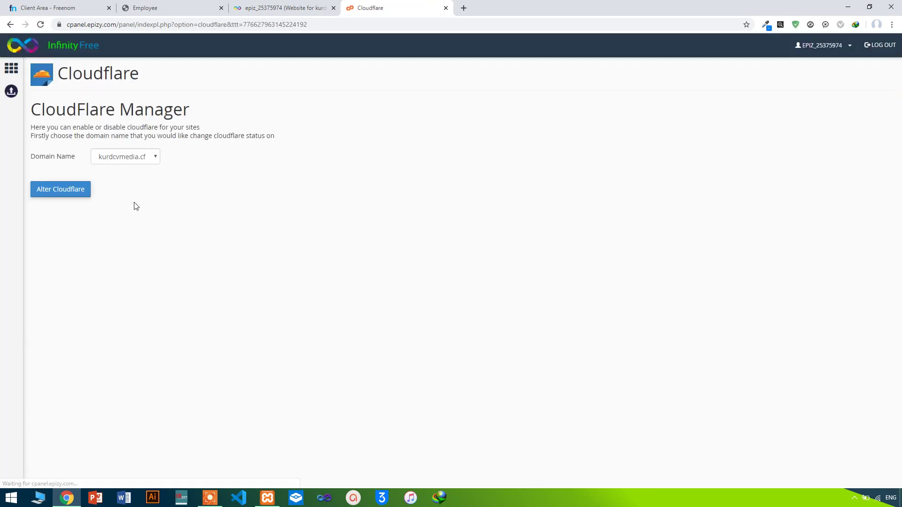
pyautogui.click(56, 194)
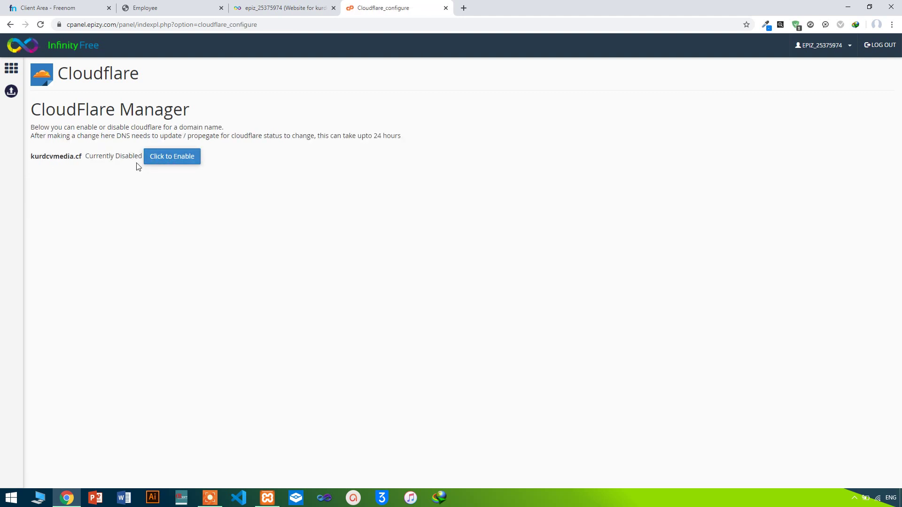
pyautogui.click(177, 157)
pyautogui.click(179, 155)
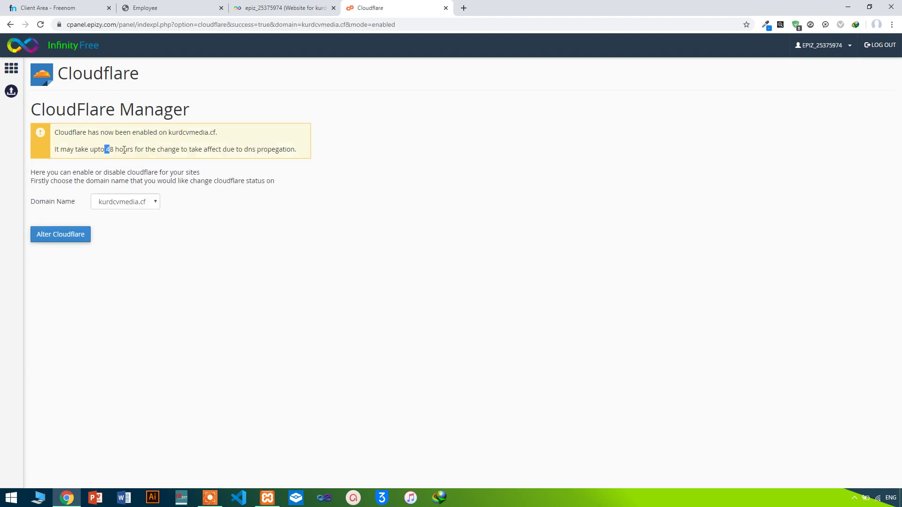
# Return to the control panel home and view the custom error page settings for kurdcvmedia.cf, including codes 400 and 404
pyautogui.click(10, 69)
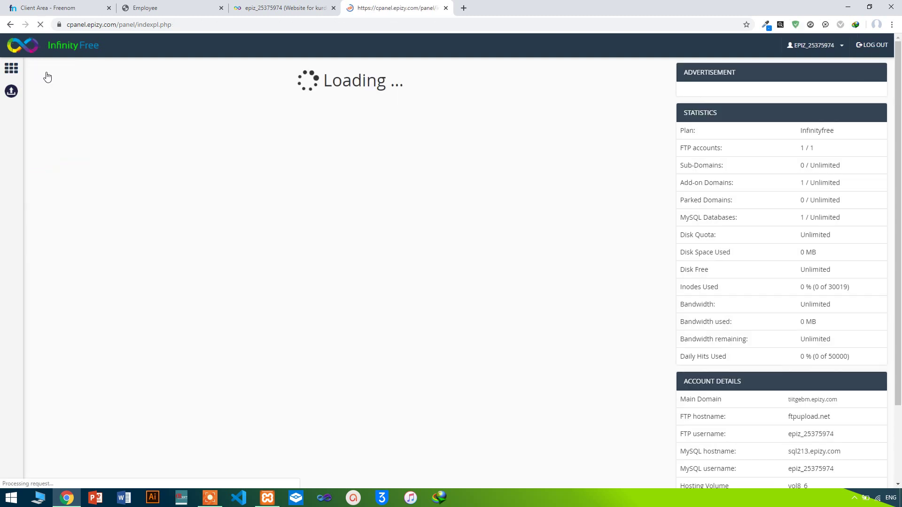
pyautogui.scroll(-6, 324, 264)
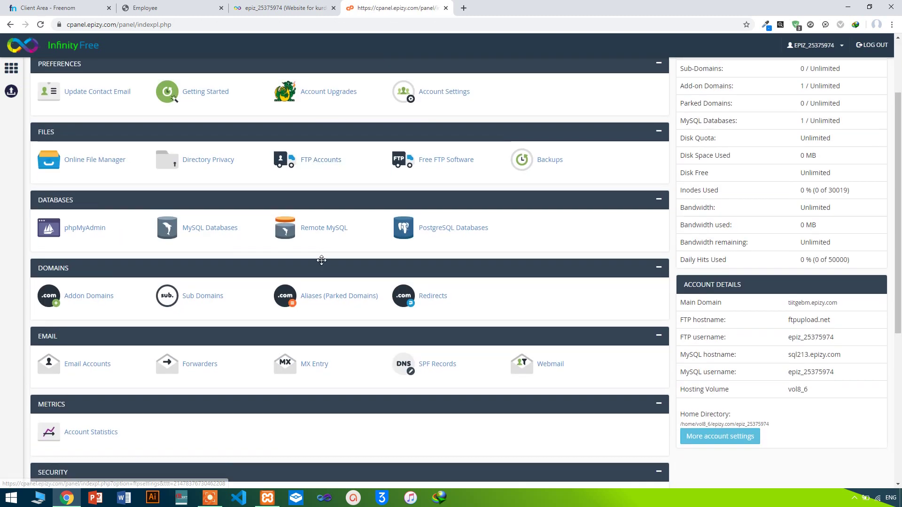
pyautogui.scroll(-2, 323, 264)
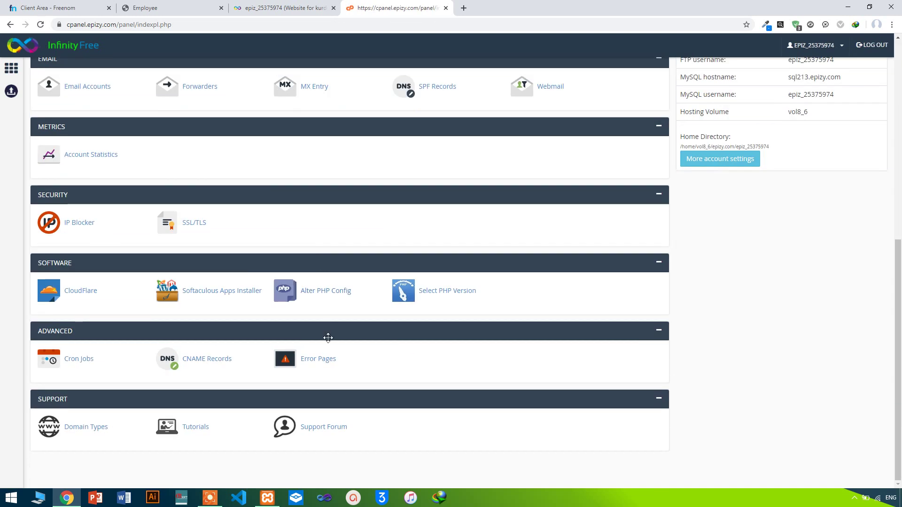
pyautogui.click(326, 365)
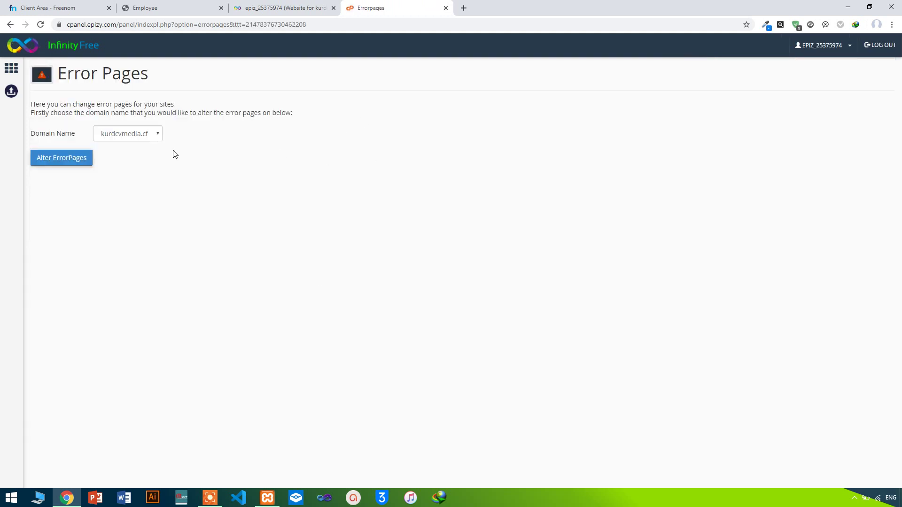
pyautogui.click(65, 164)
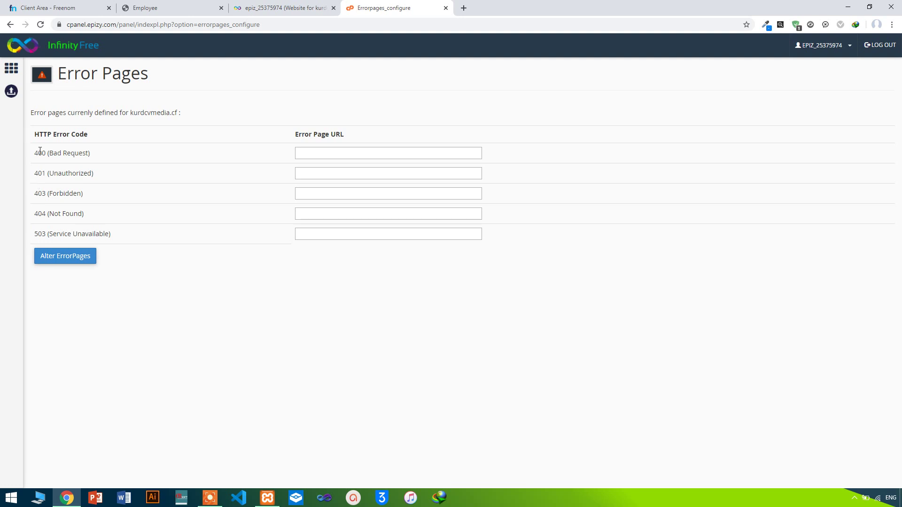
pyautogui.moveTo(37, 152); pyautogui.dragTo(47, 153)
pyautogui.click(310, 150)
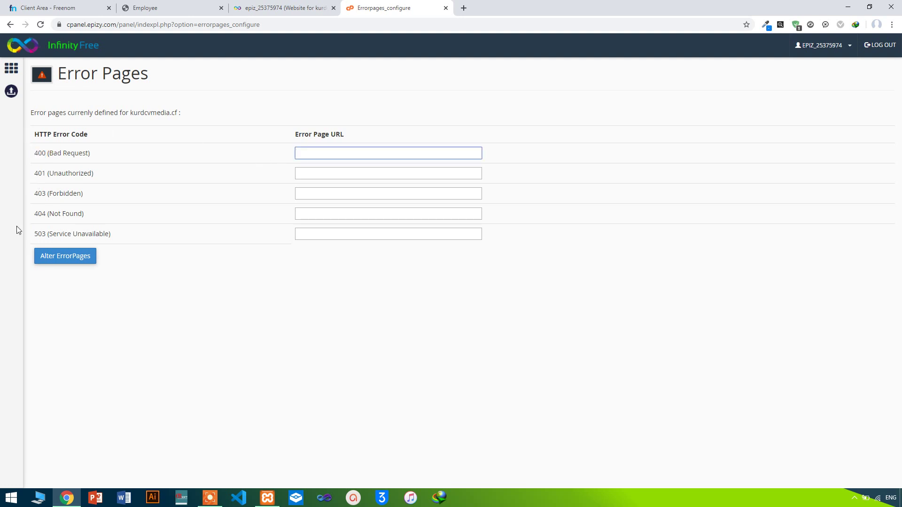
pyautogui.moveTo(37, 216); pyautogui.dragTo(43, 215)
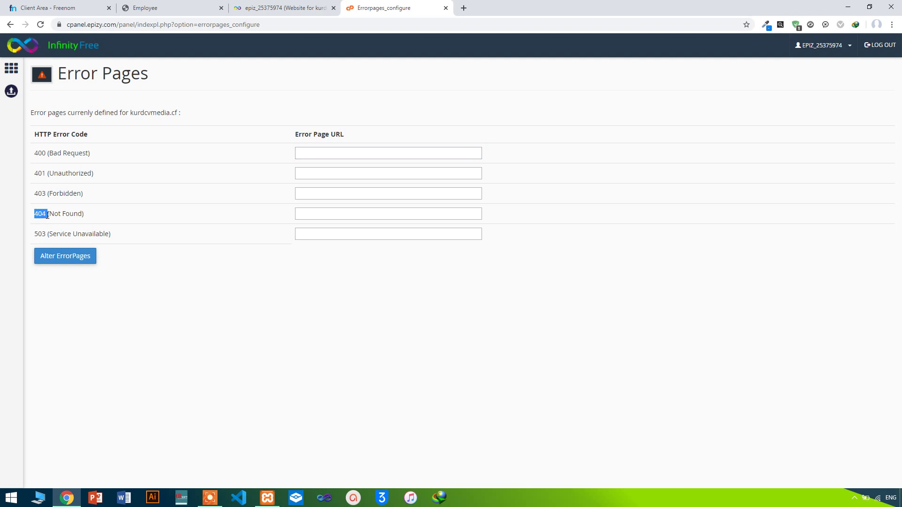
# Load the live Employee site with "ldld" appended to its address
pyautogui.click(145, 7)
pyautogui.write('ldld')
pyautogui.press('Return')
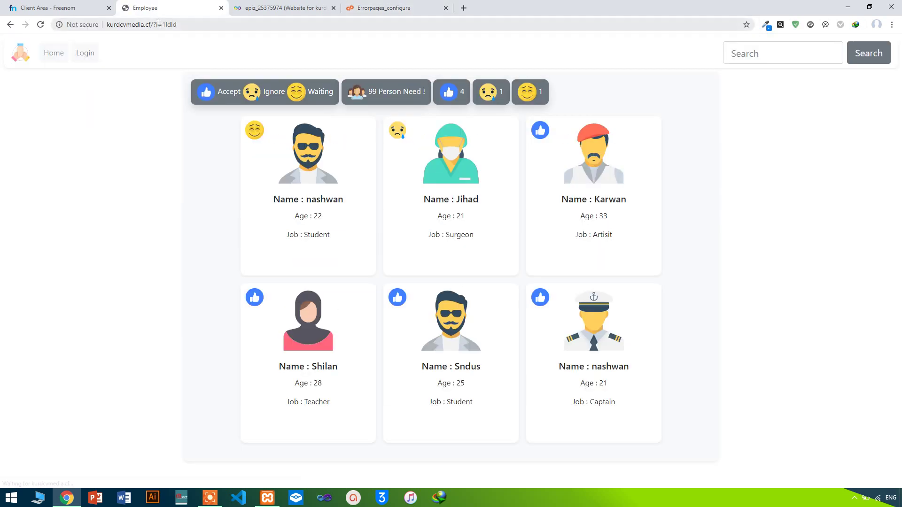
# Replace the query part of the site address with home.com and load kurdcvmedia.cf/home.com to test the error page
pyautogui.click(159, 23)
pyautogui.click(155, 24)
pyautogui.moveTo(155, 25); pyautogui.dragTo(501, 26)
pyautogui.press('BackSpace')
pyautogui.write('index.p')
pyautogui.press('BackSpace')
pyautogui.press('BackSpace')
pyautogui.press('BackSpace')
pyautogui.press('BackSpace')
pyautogui.press('BackSpace')
pyautogui.press('BackSpace')
pyautogui.press('BackSpace')
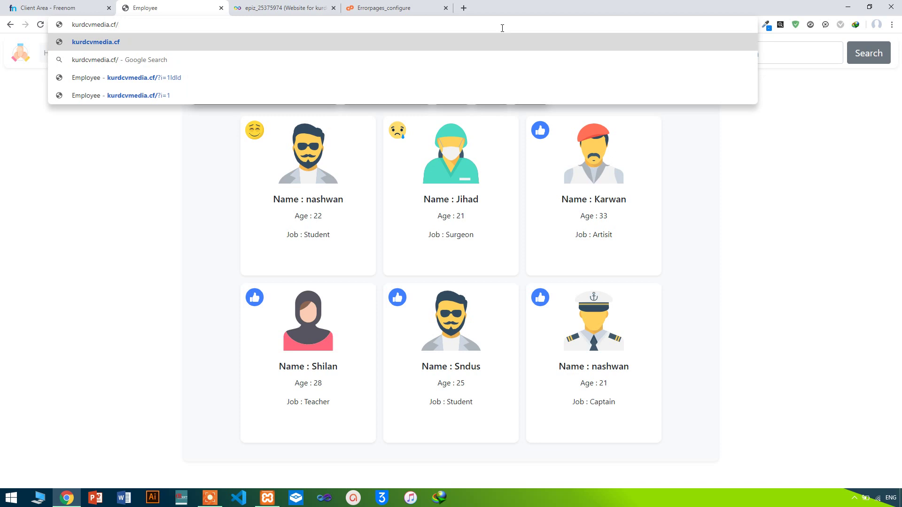
pyautogui.write('home.com')
pyautogui.press('Return')
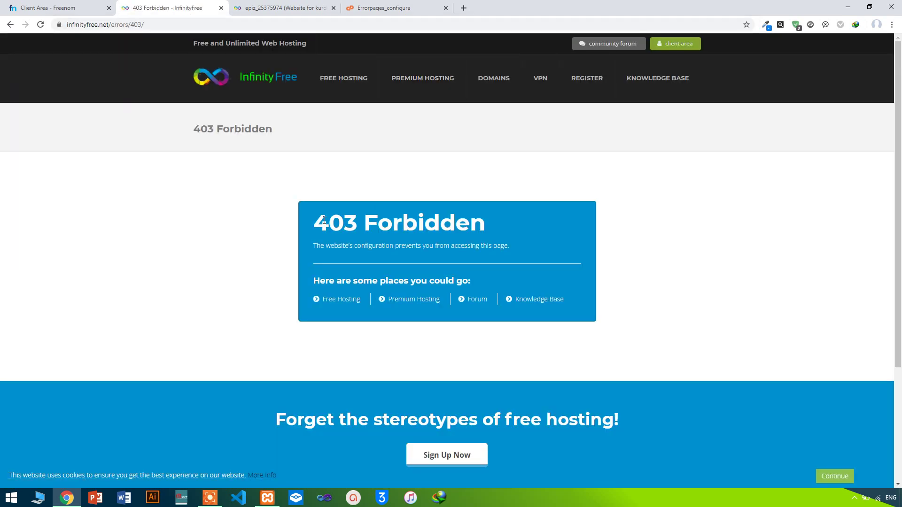
# Compare the hosting error page with the 403 entry in the error page settings, and go back to the Employee page
pyautogui.click(370, 5)
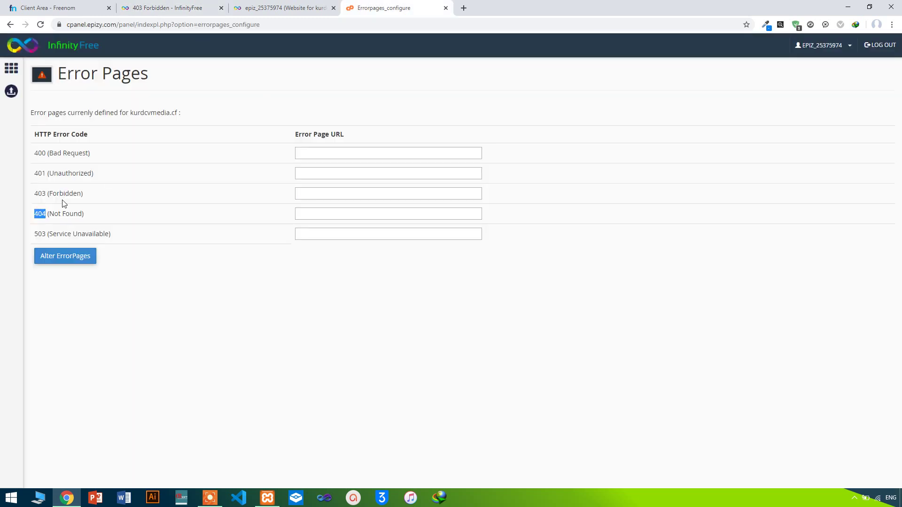
pyautogui.click(369, 193)
pyautogui.click(334, 4)
pyautogui.click(141, 5)
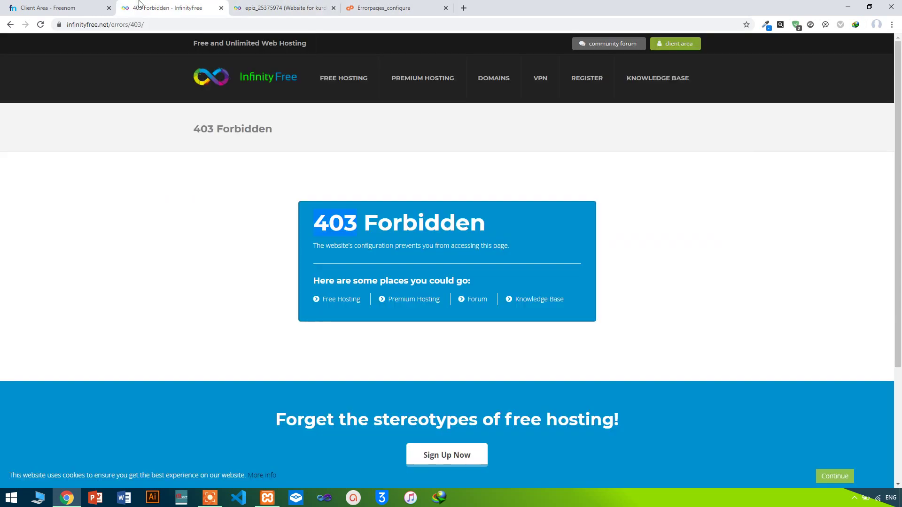
pyautogui.click(429, 4)
pyautogui.click(229, 5)
pyautogui.hscroll(-5, 147, 136)
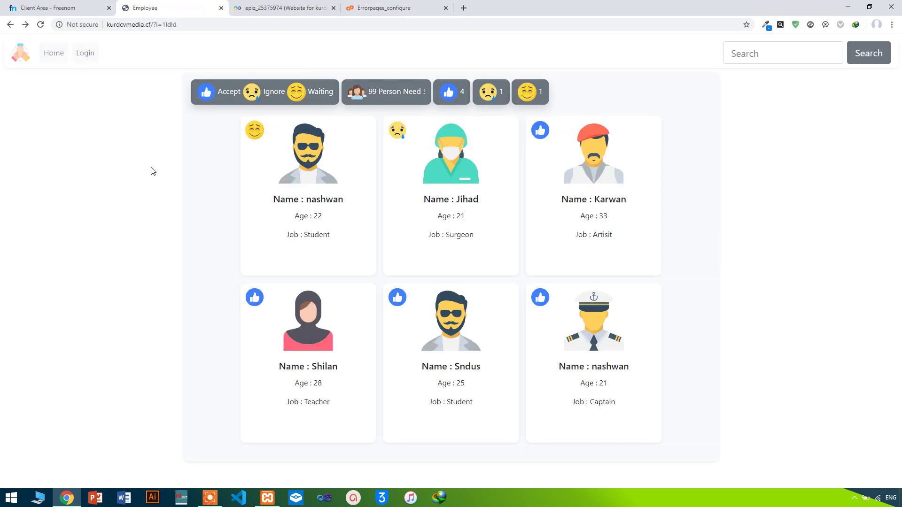
# Return to the hosting control panel home and look through its available tools
pyautogui.click(394, 6)
pyautogui.click(14, 70)
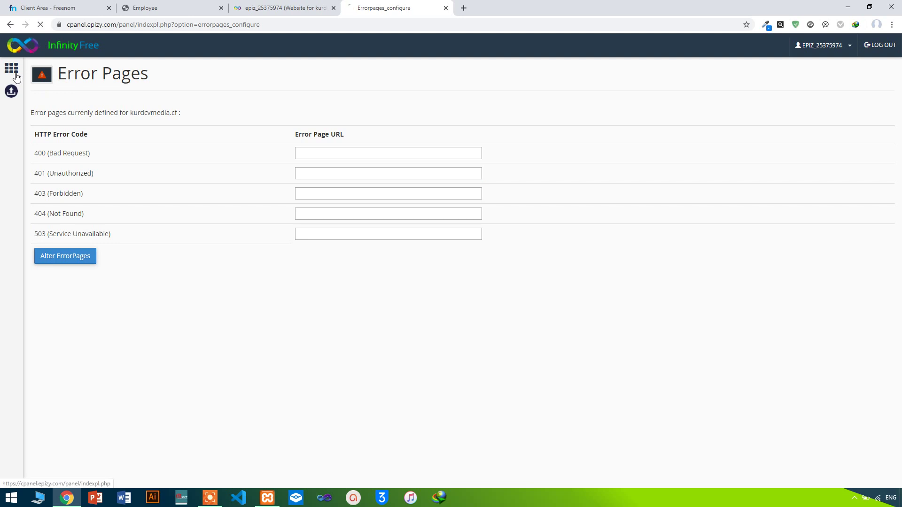
pyautogui.scroll(-1, 232, 182)
pyautogui.scroll(-7, 232, 181)
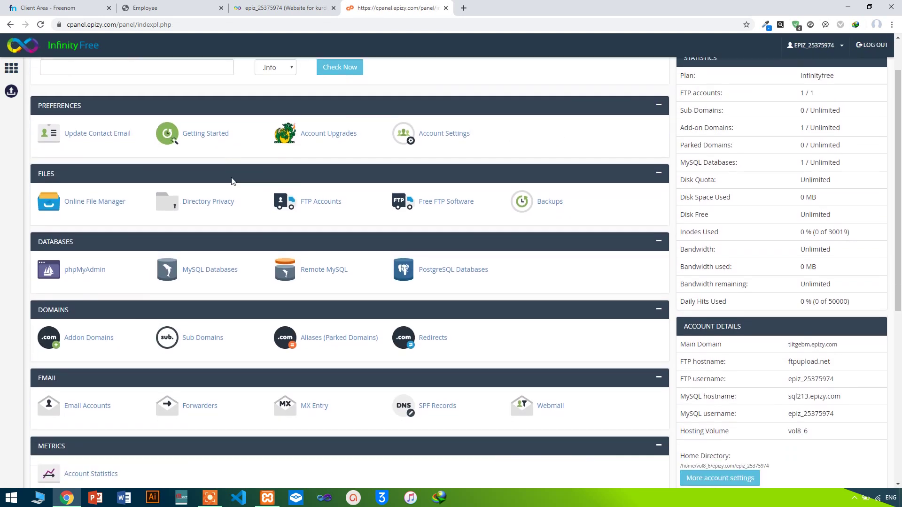
pyautogui.scroll(-2, 232, 181)
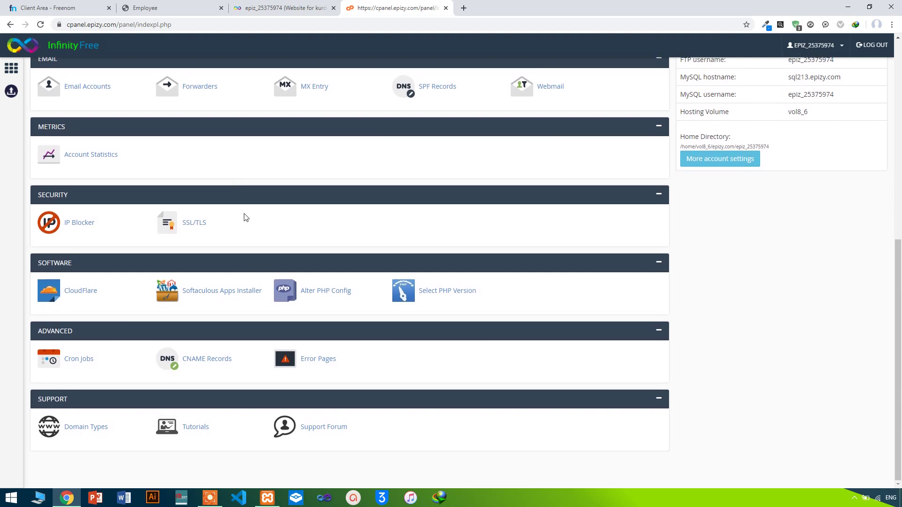
pyautogui.scroll(8, 205, 214)
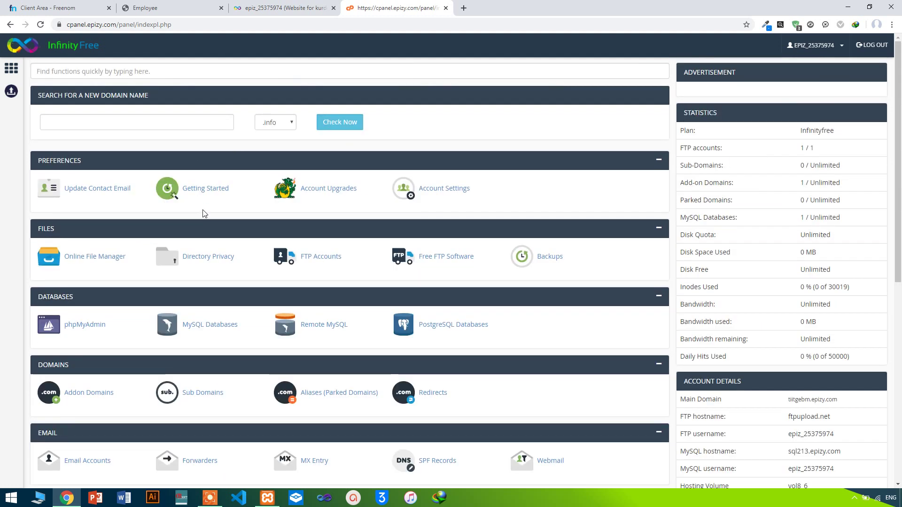
# Open the file manager from the InfinityFree account page for kurdcvmedia.cf and enter the htdocs folder
pyautogui.click(247, 5)
pyautogui.click(219, 4)
pyautogui.click(233, 5)
pyautogui.click(220, 5)
pyautogui.click(291, 4)
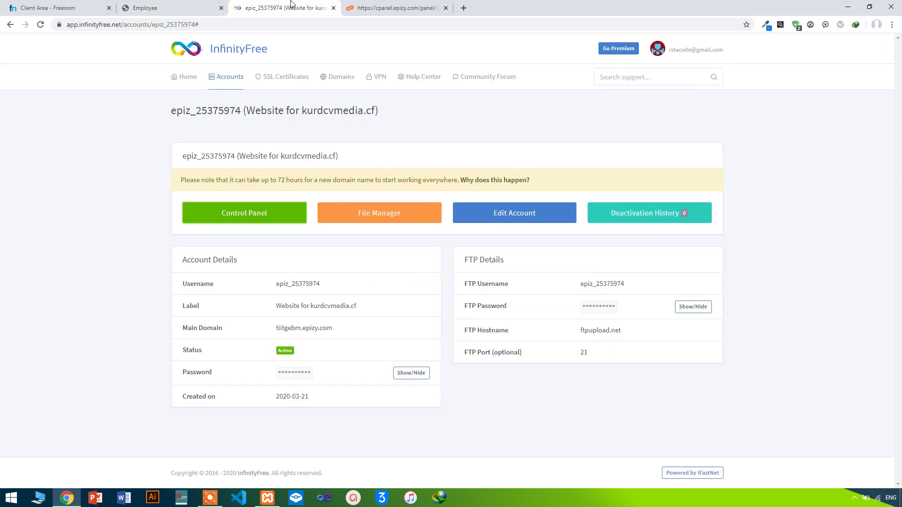
pyautogui.click(388, 225)
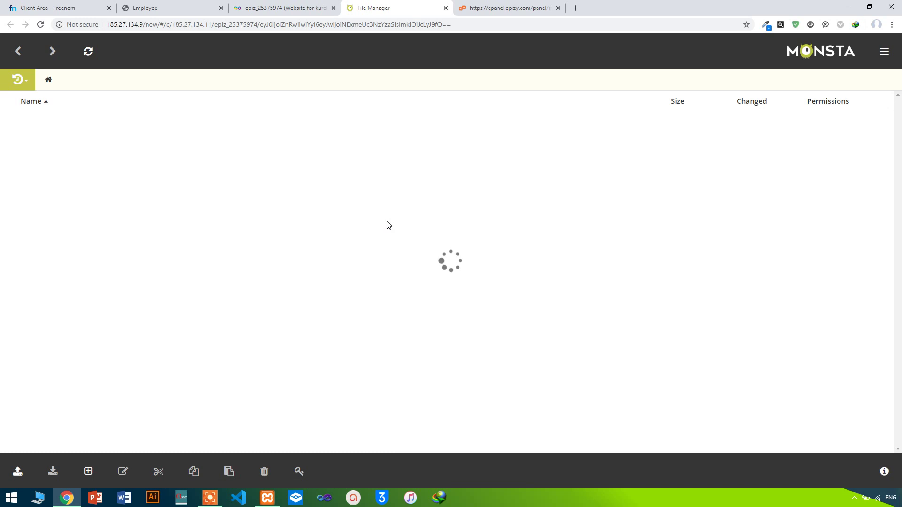
pyautogui.click(42, 125)
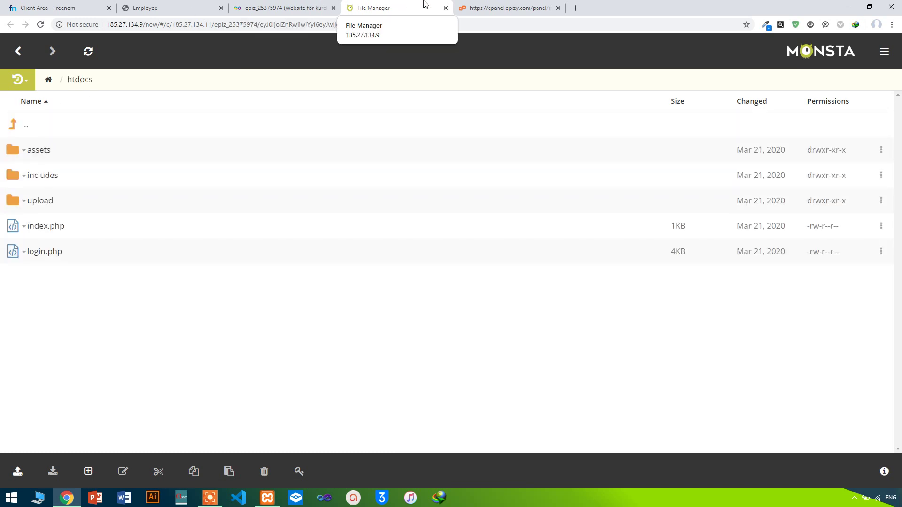
# Search Google in a new browser tab for "alerdy has been sent php"
pyautogui.click(576, 8)
pyautogui.write('al')
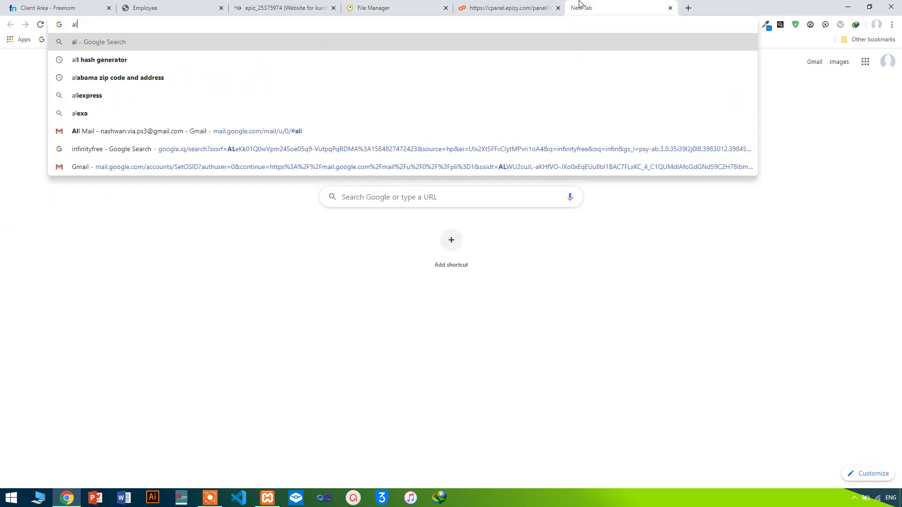
pyautogui.write('erdy has')
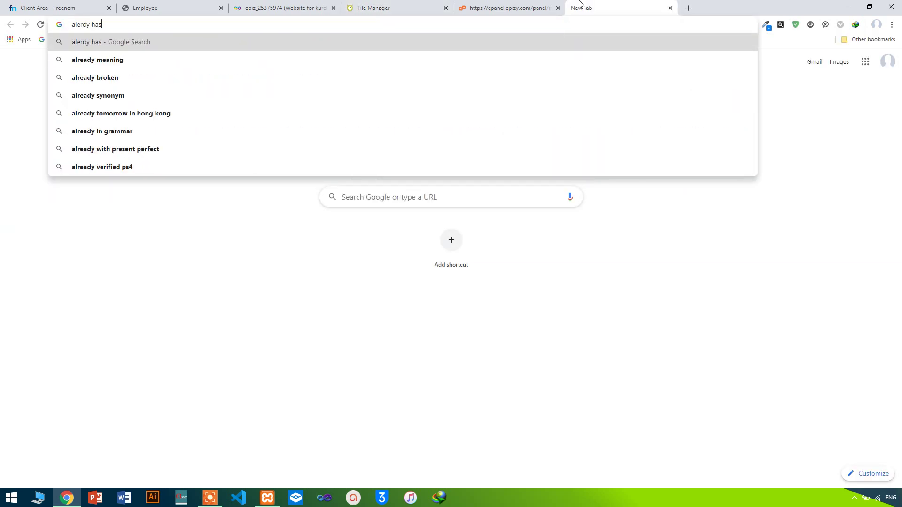
pyautogui.write(' been s')
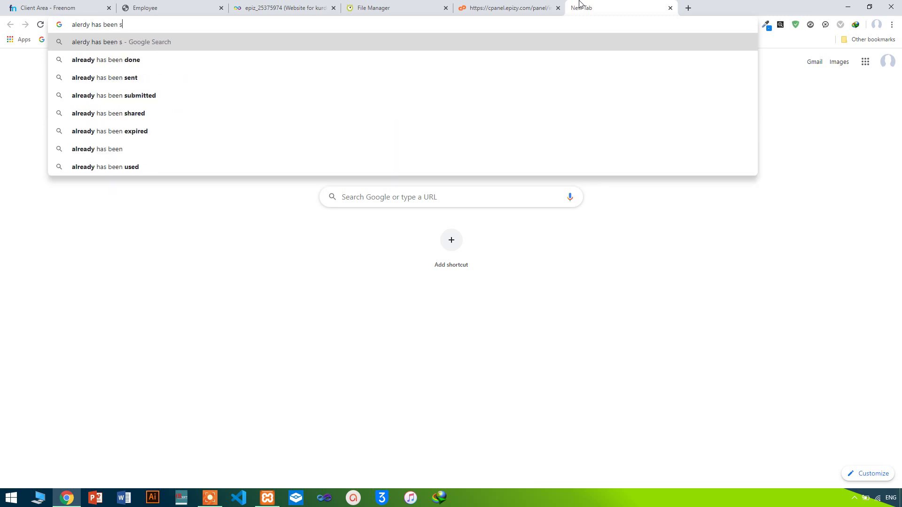
pyautogui.write('ent php')
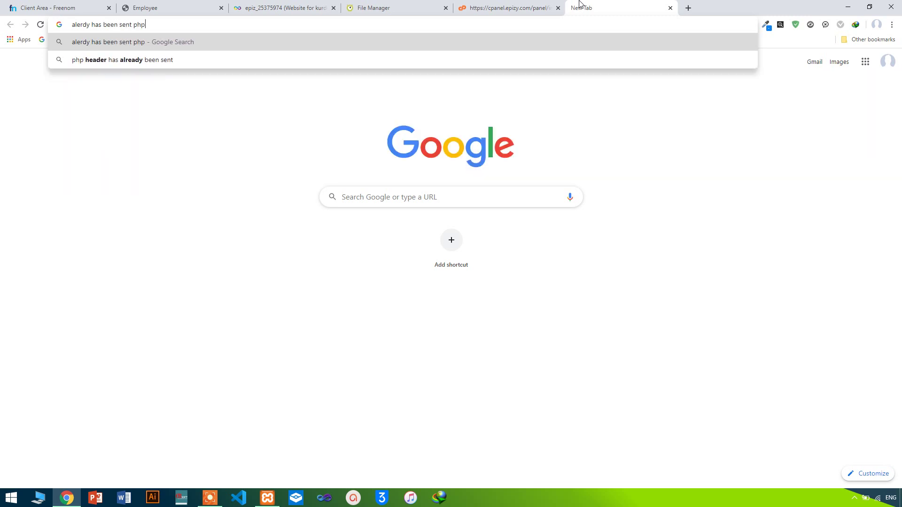
pyautogui.press('Return')
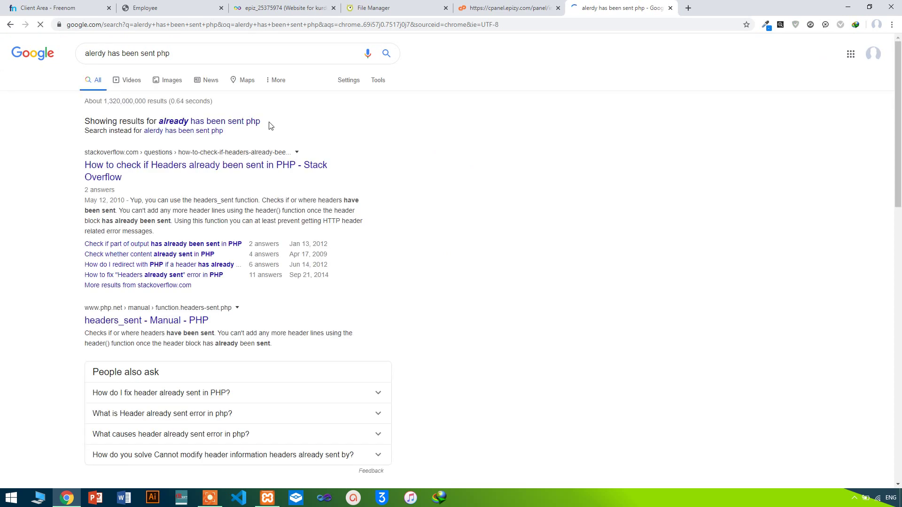
# Read the Stack Overflow question on checking if headers were already sent in PHP, and return to the search results
pyautogui.click(203, 172)
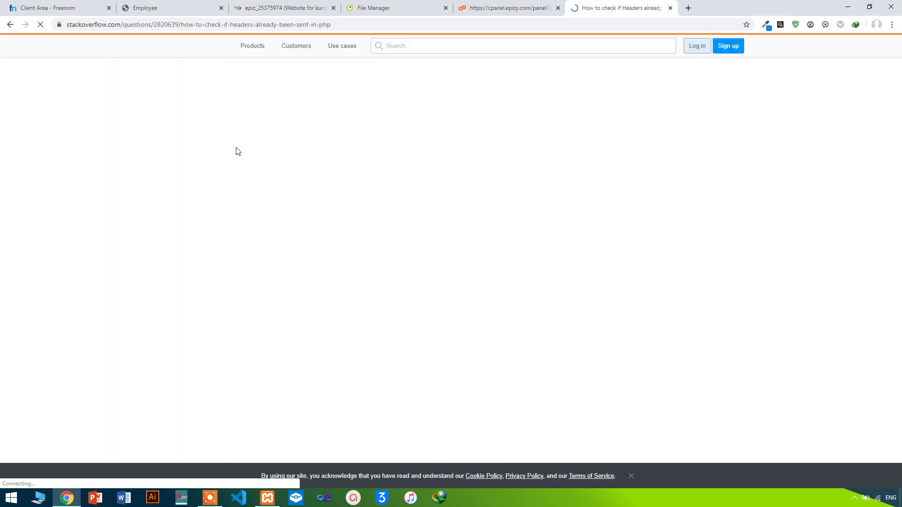
pyautogui.scroll(4, 357, 76)
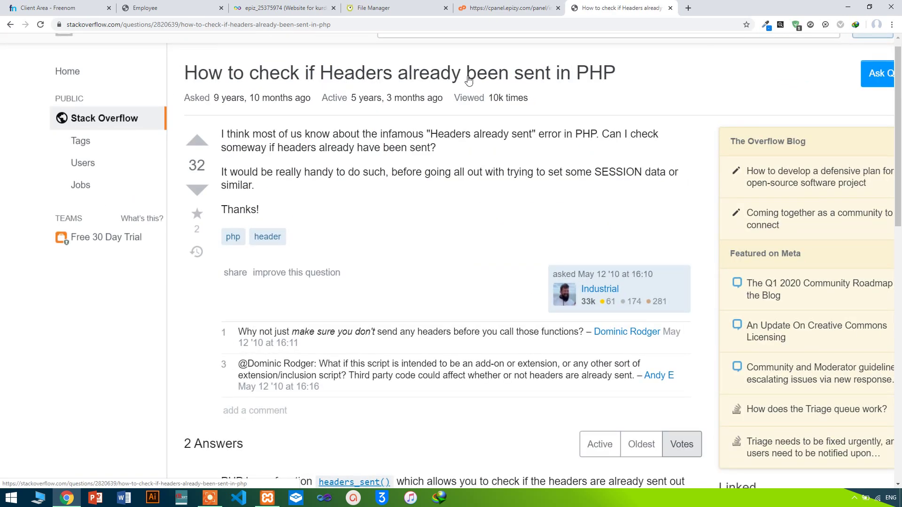
pyautogui.scroll(-2, 468, 80)
pyautogui.scroll(-4, 468, 80)
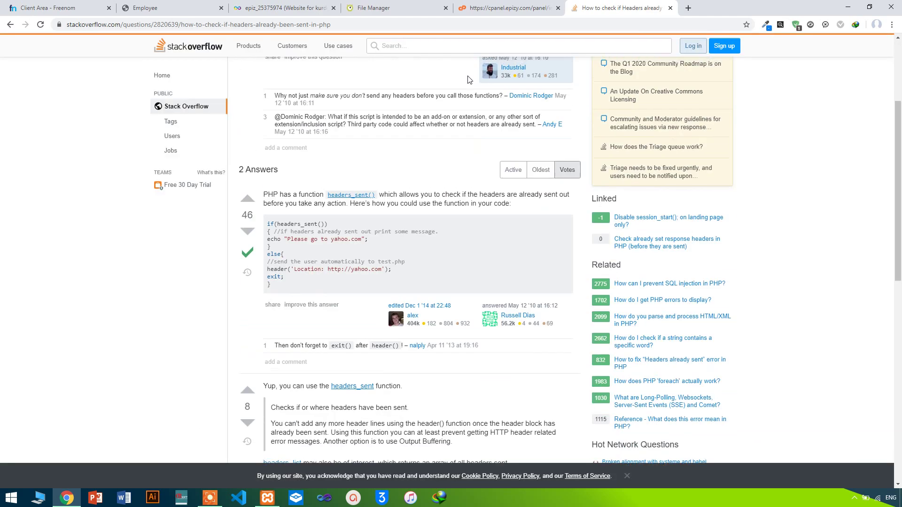
pyautogui.scroll(-6, 367, 259)
pyautogui.hscroll(-5, 368, 259)
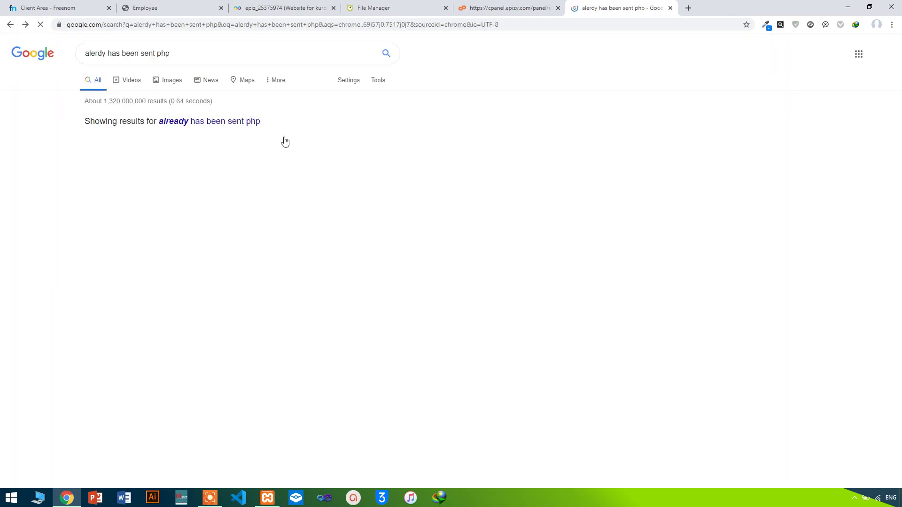
pyautogui.scroll(-4, 235, 261)
# Open index.php from the htdocs folder for editing and insert an empty line above its opening PHP tag
pyautogui.click(458, 5)
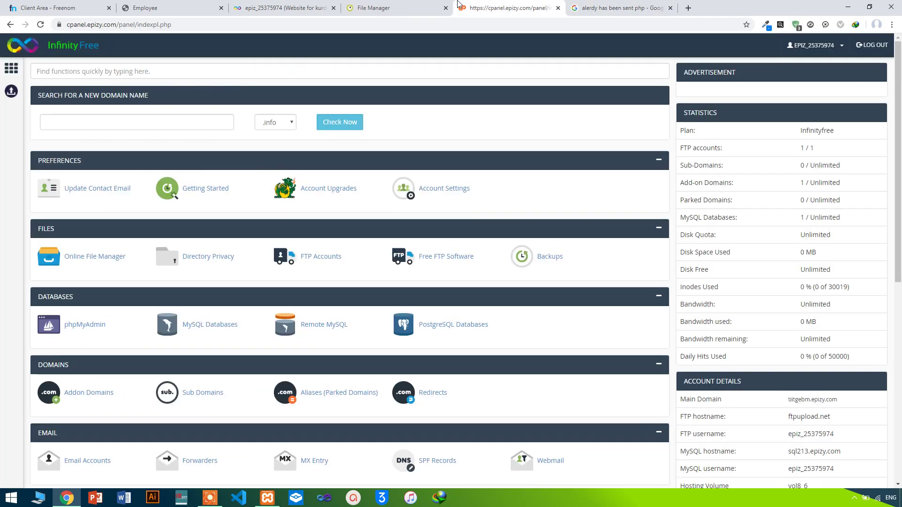
pyautogui.click(435, 5)
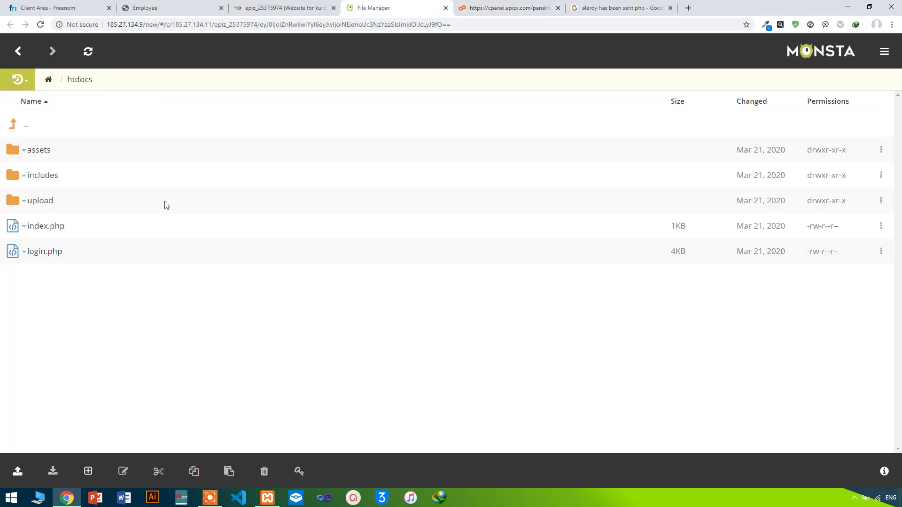
pyautogui.rightClick(65, 232)
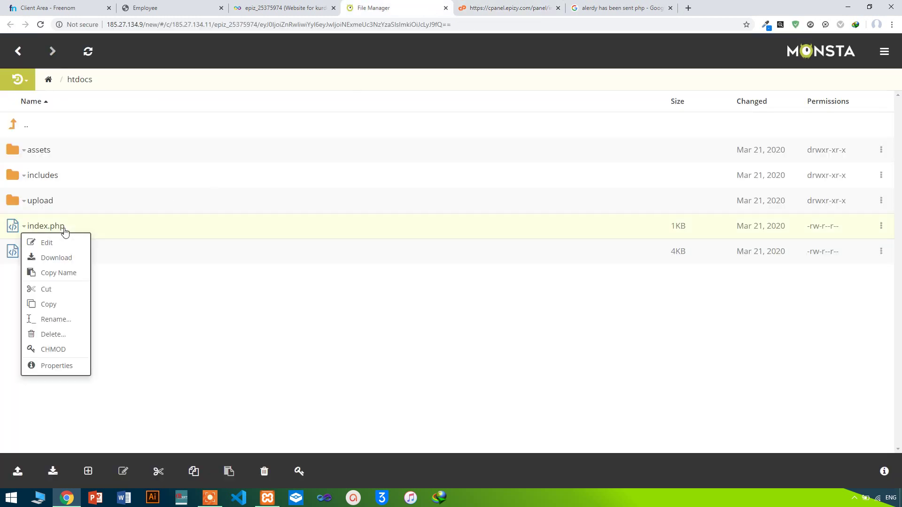
pyautogui.click(47, 242)
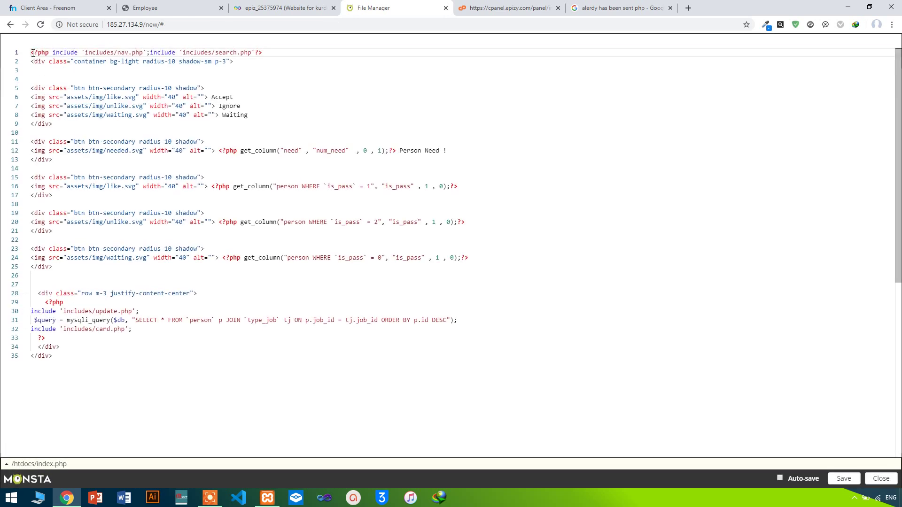
pyautogui.press('Return')
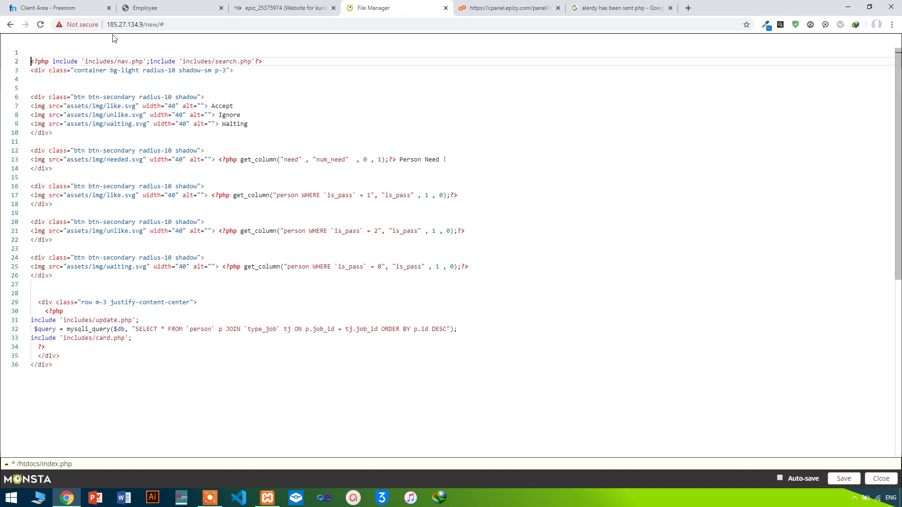
pyautogui.press('Up')
pyautogui.click(56, 70)
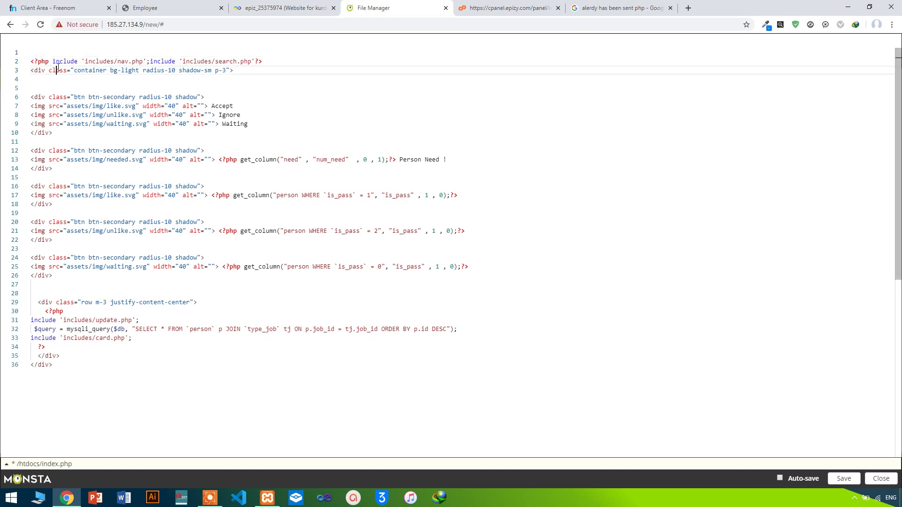
# Remove the empty line above the opening PHP tag in index.php, then save and close the file
pyautogui.click(35, 61)
pyautogui.press('BackSpace')
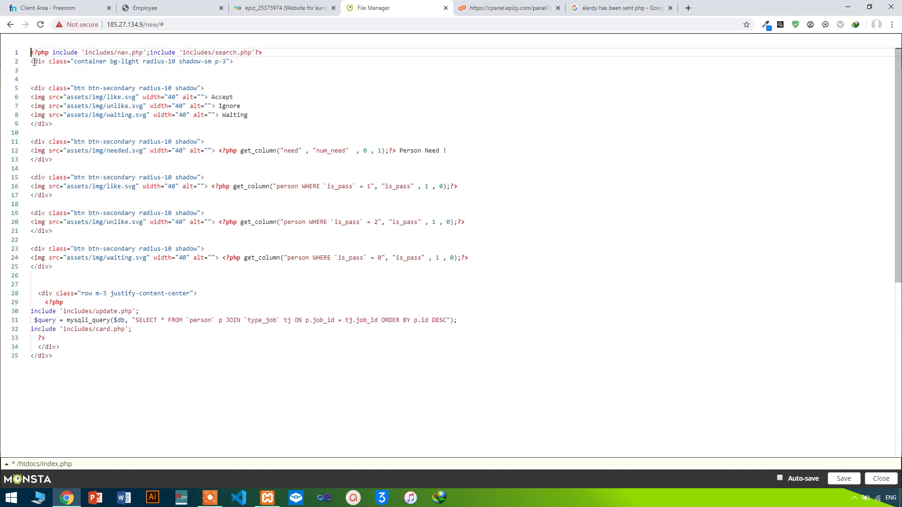
pyautogui.scroll(-3, 35, 63)
pyautogui.scroll(3, 34, 63)
pyautogui.click(843, 478)
pyautogui.click(880, 478)
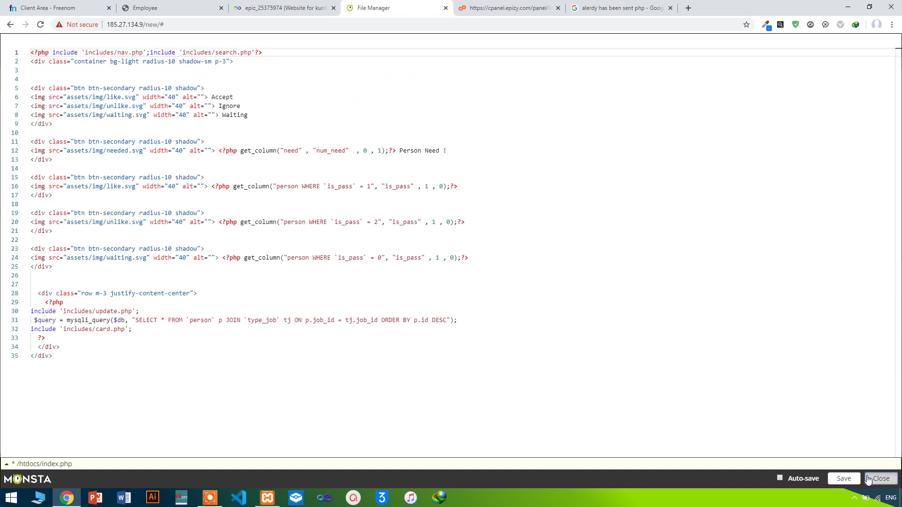
# Close the file manager, hosting control panel, Google search and InfinityFree account tabs, returning to the kurdcvmedia.cf Employee page
pyautogui.click(445, 8)
pyautogui.scroll(-3, 446, 8)
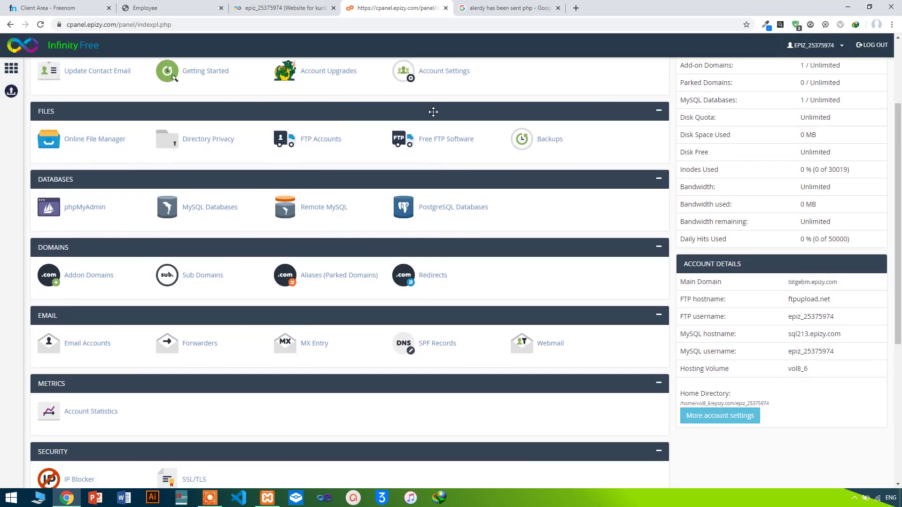
pyautogui.click(446, 8)
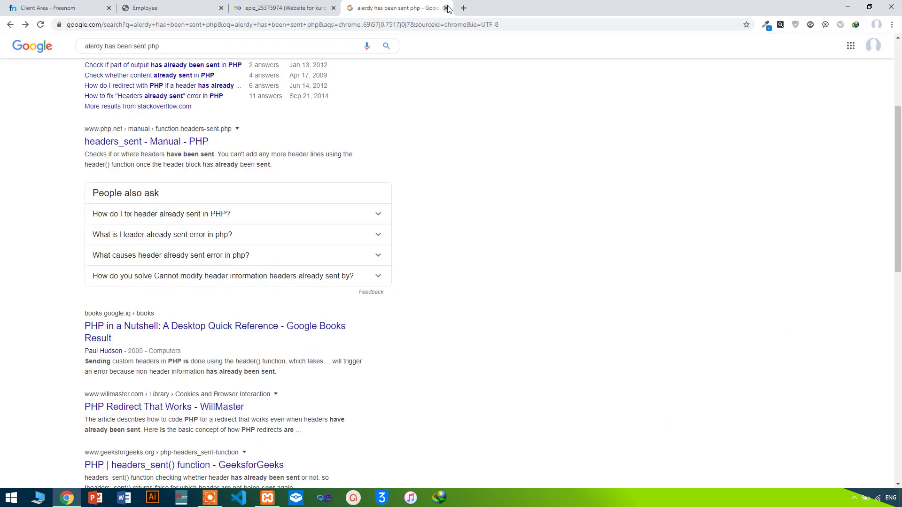
pyautogui.click(445, 8)
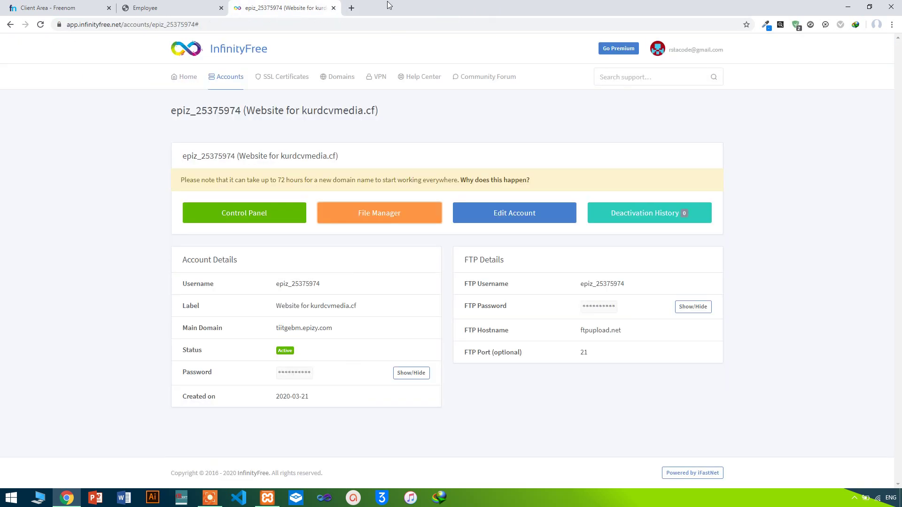
pyautogui.click(334, 8)
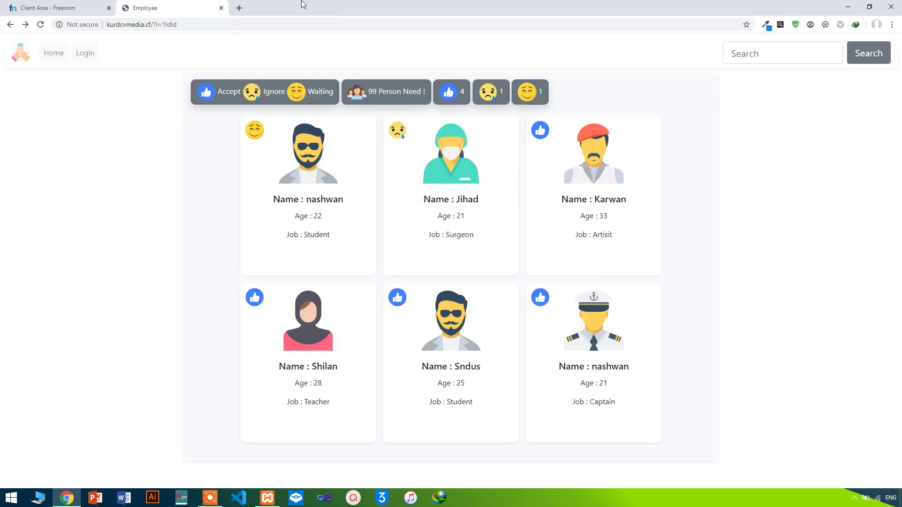